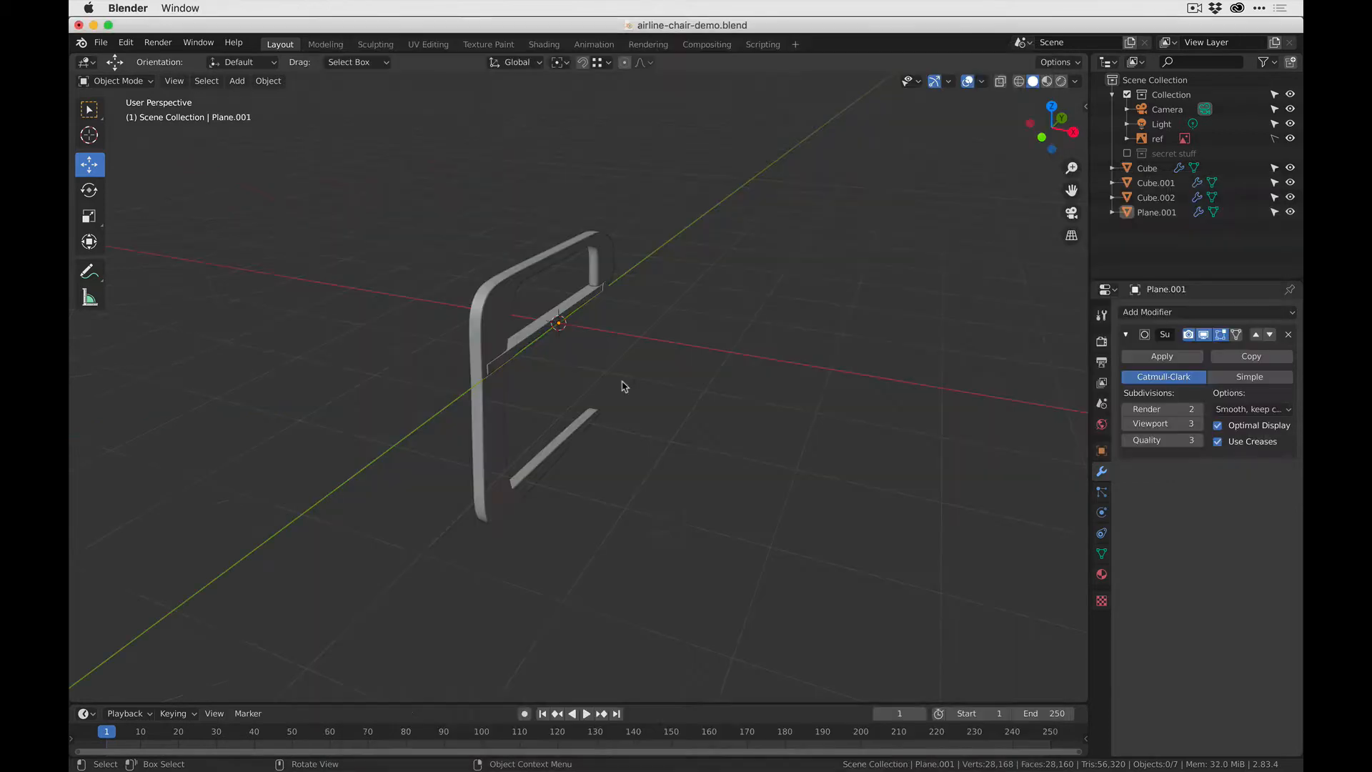
- Move the chair's side frame along the X axis, clear of the central bar
{"action": "left_click", "coordinate": [487, 304]}
{"action": "left_click_drag", "start_coordinate": [618, 335], "coordinate": [703, 350]}
{"action": "middle_click_drag", "start_coordinate": [487, 437], "coordinate": [554, 421]}
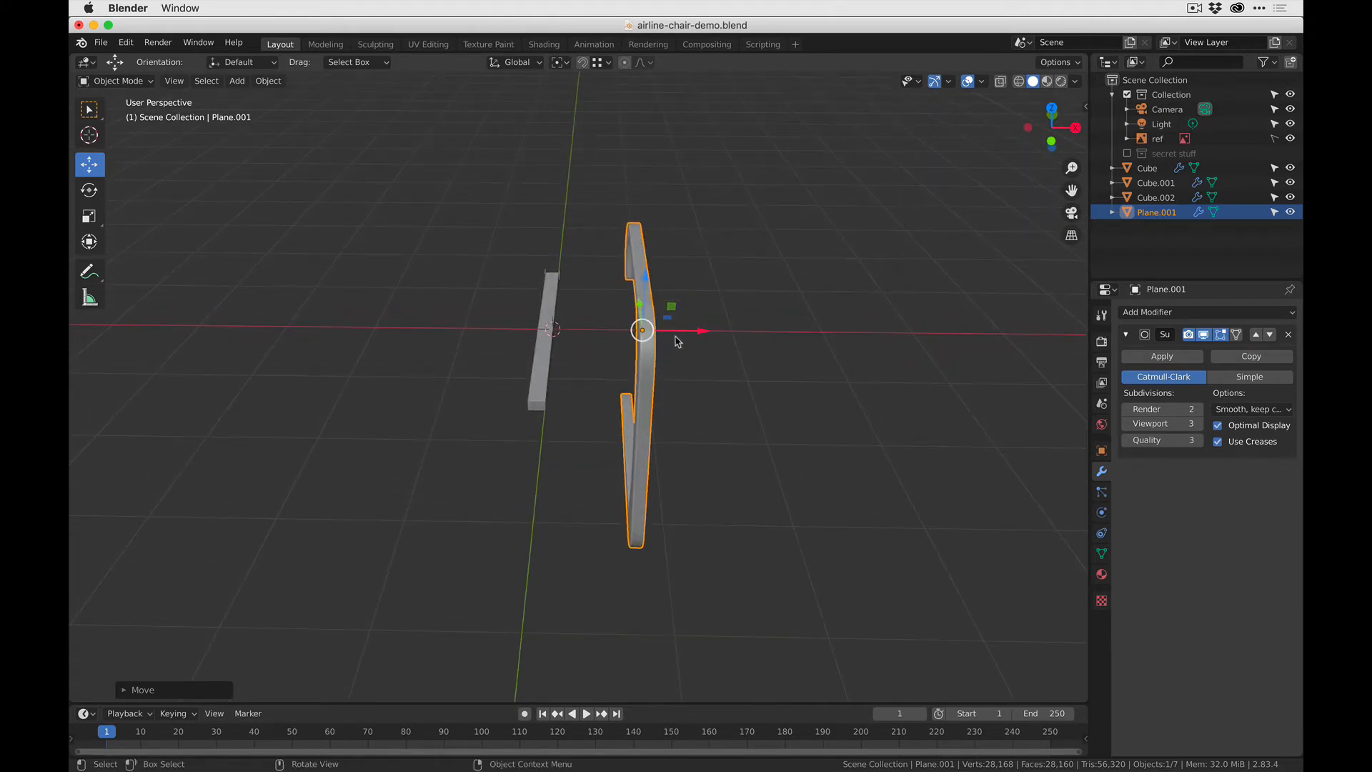
{"action": "left_click_drag", "start_coordinate": [698, 333], "coordinate": [694, 333]}
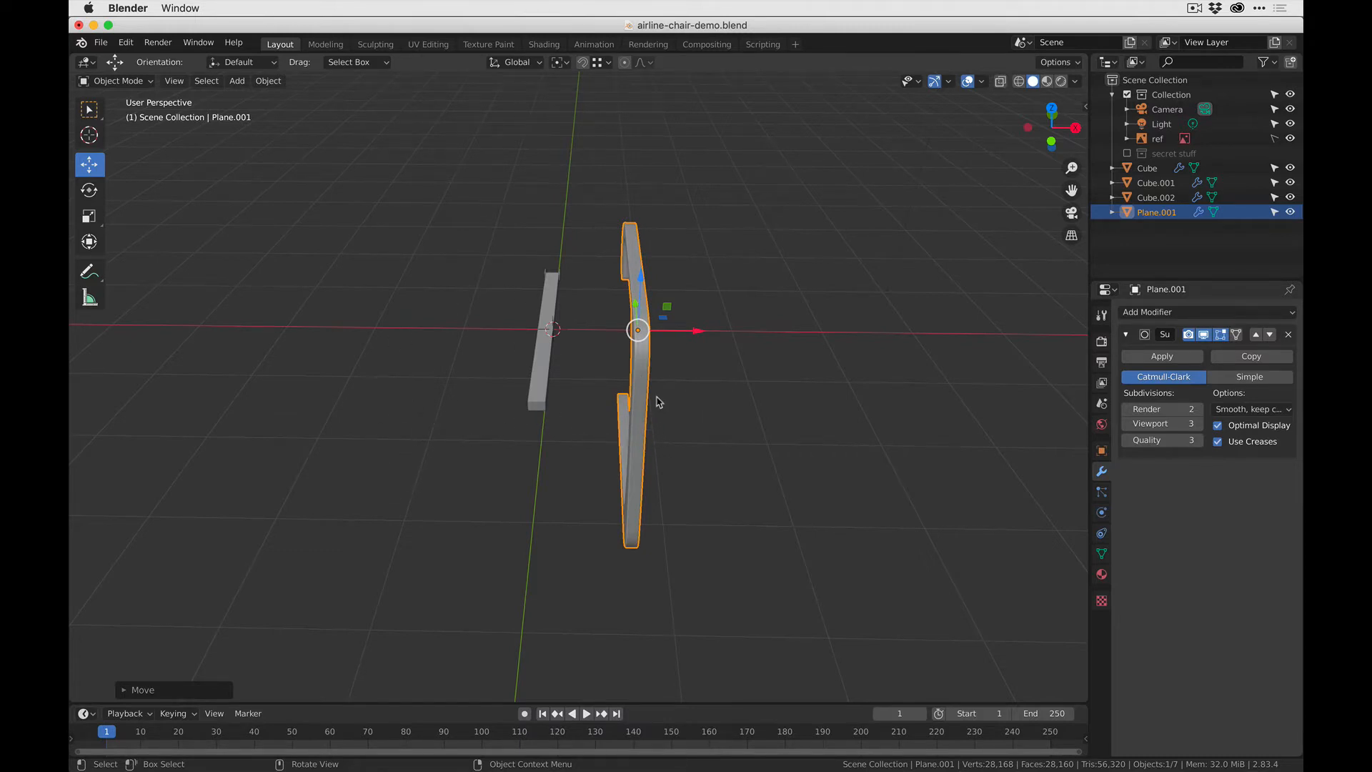
{"action": "middle_click_drag", "start_coordinate": [658, 402], "coordinate": [600, 388]}
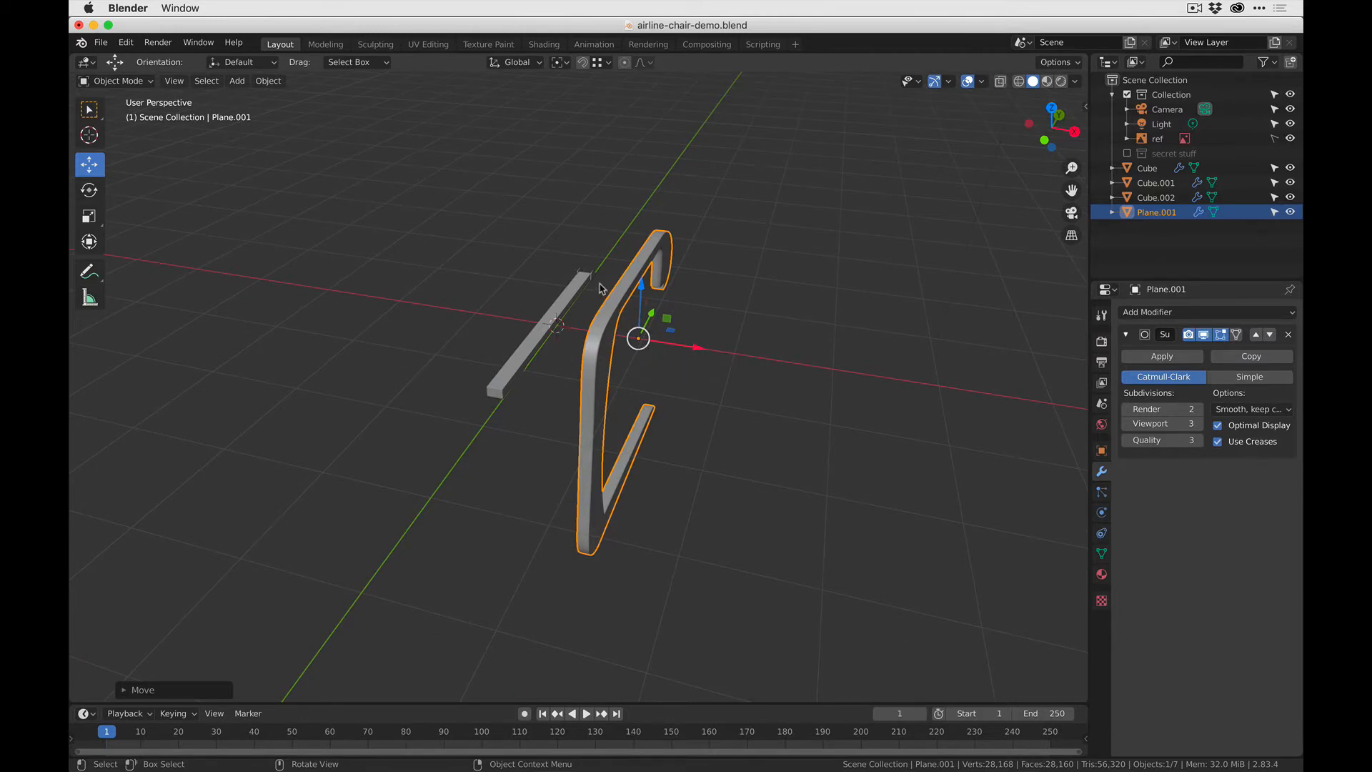
- Move only the frame's origin along X to the world centre using increment snapping, and restore normal transform behaviour
{"action": "left_click", "coordinate": [1049, 64]}
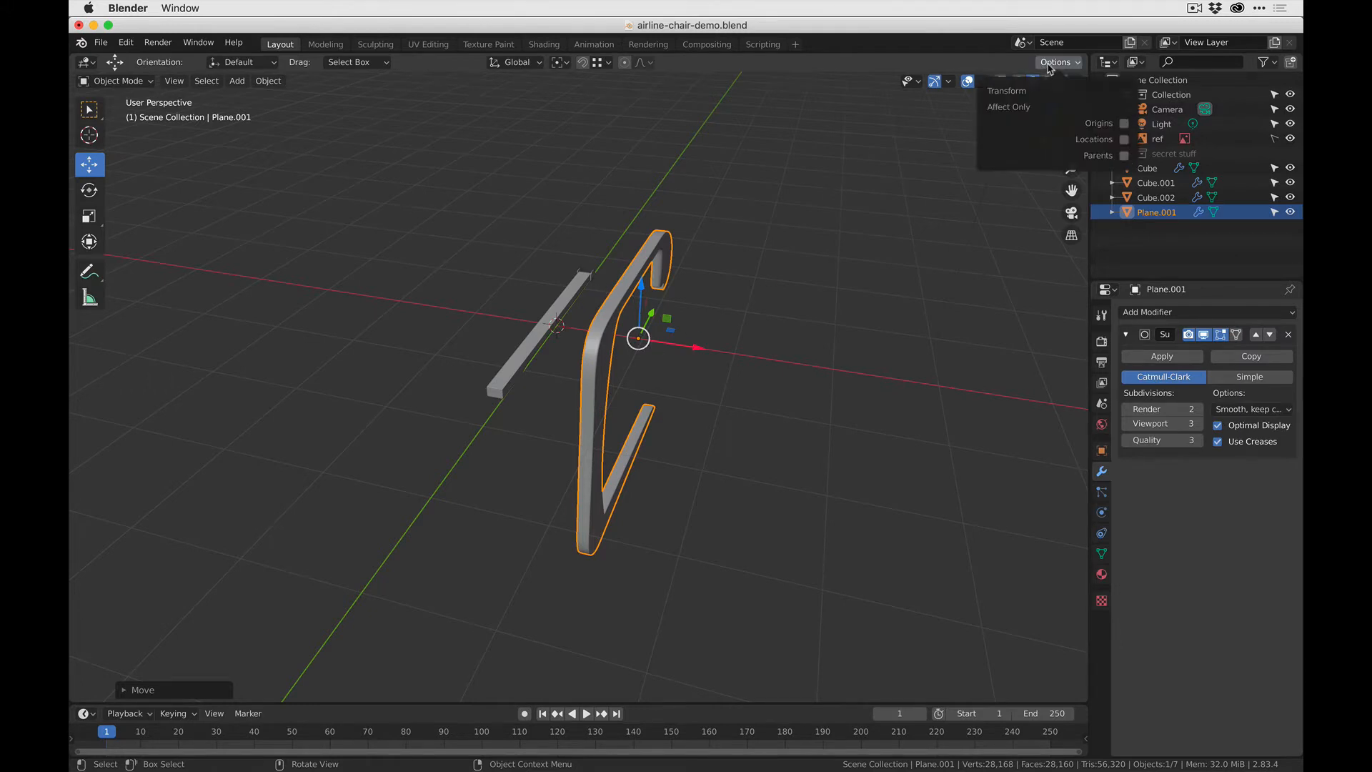
{"action": "left_click", "coordinate": [1125, 123]}
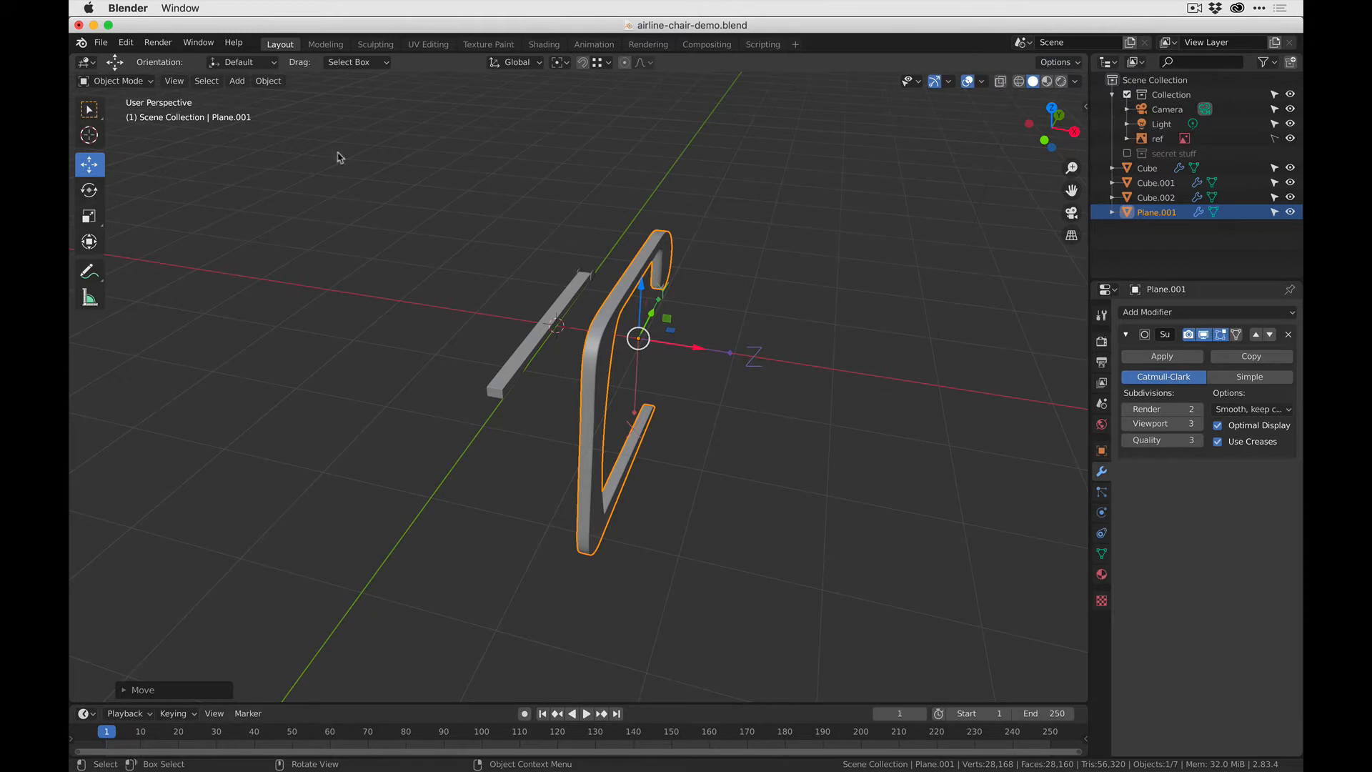
{"action": "left_click", "coordinate": [581, 64]}
{"action": "left_click", "coordinate": [602, 64]}
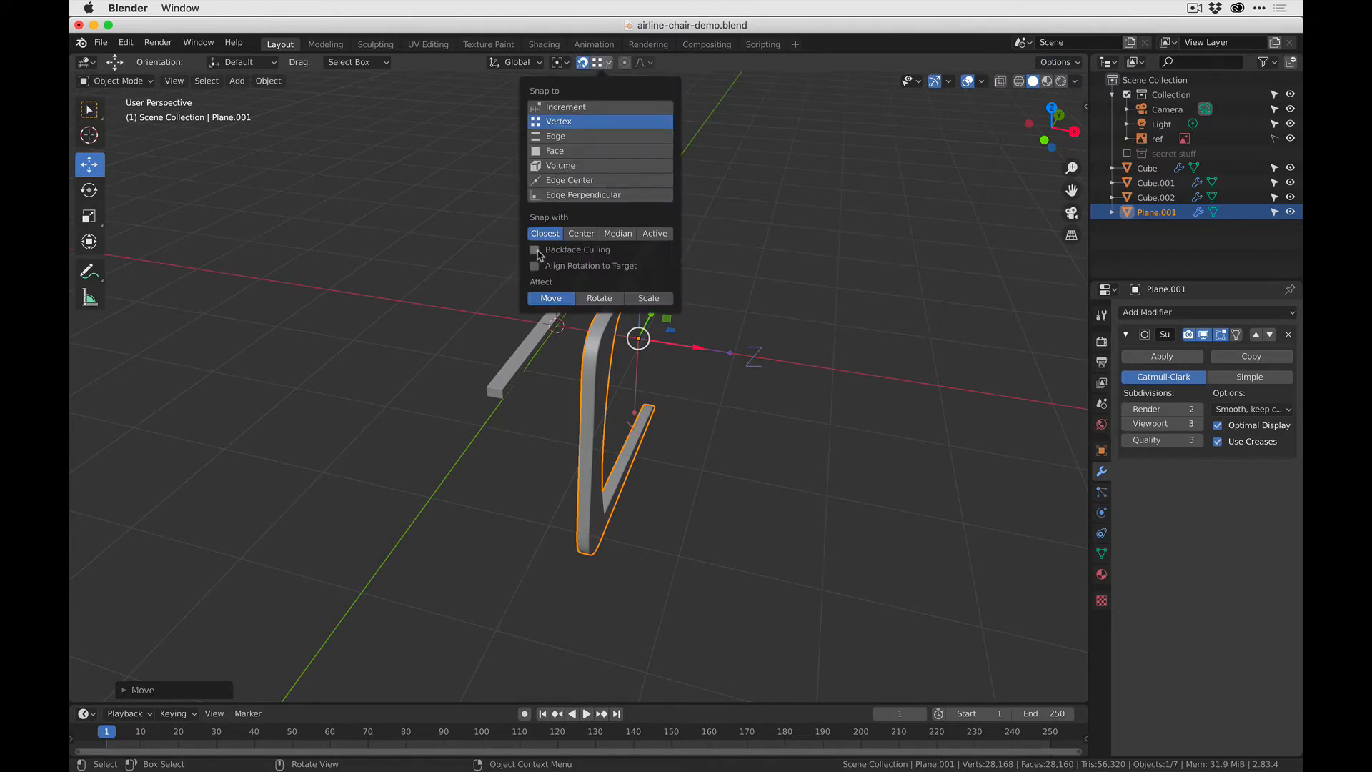
{"action": "left_click", "coordinate": [569, 109]}
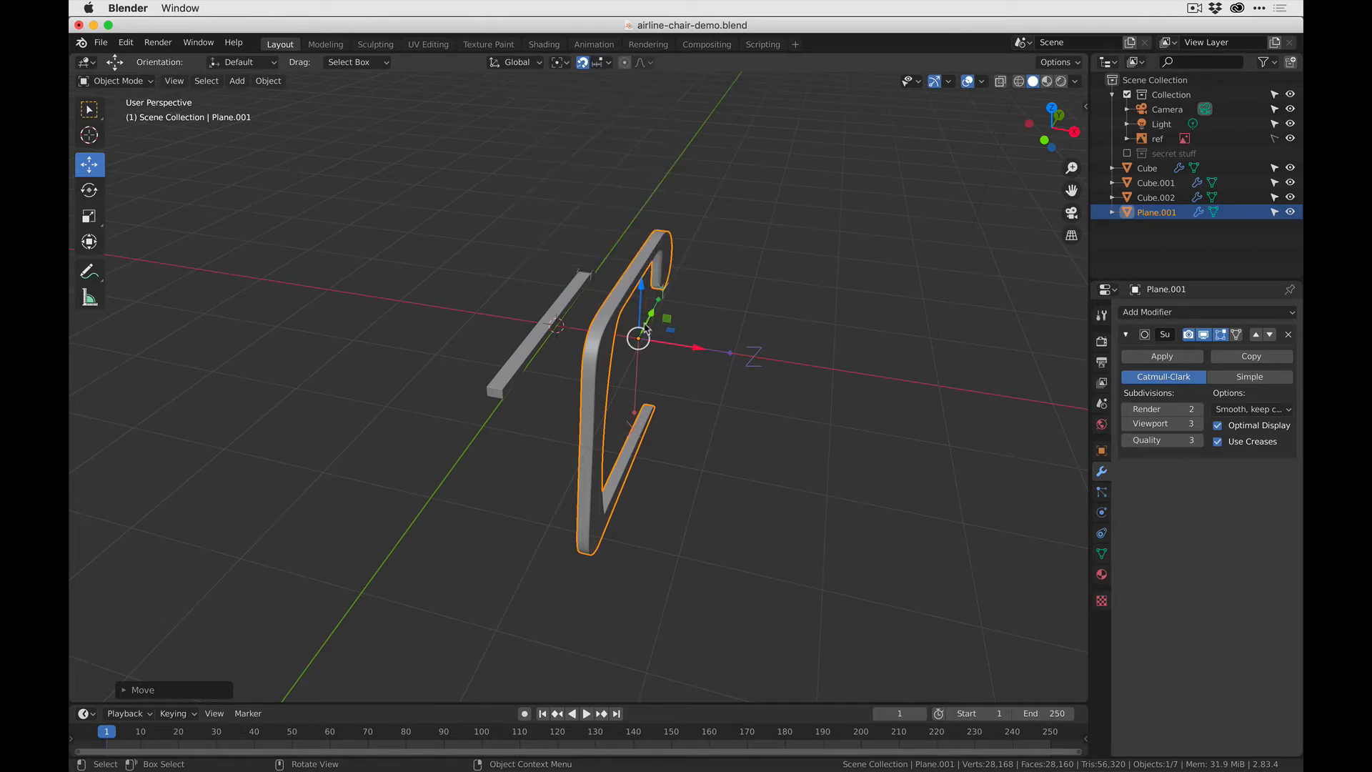
{"action": "left_click_drag", "start_coordinate": [692, 346], "coordinate": [564, 323]}
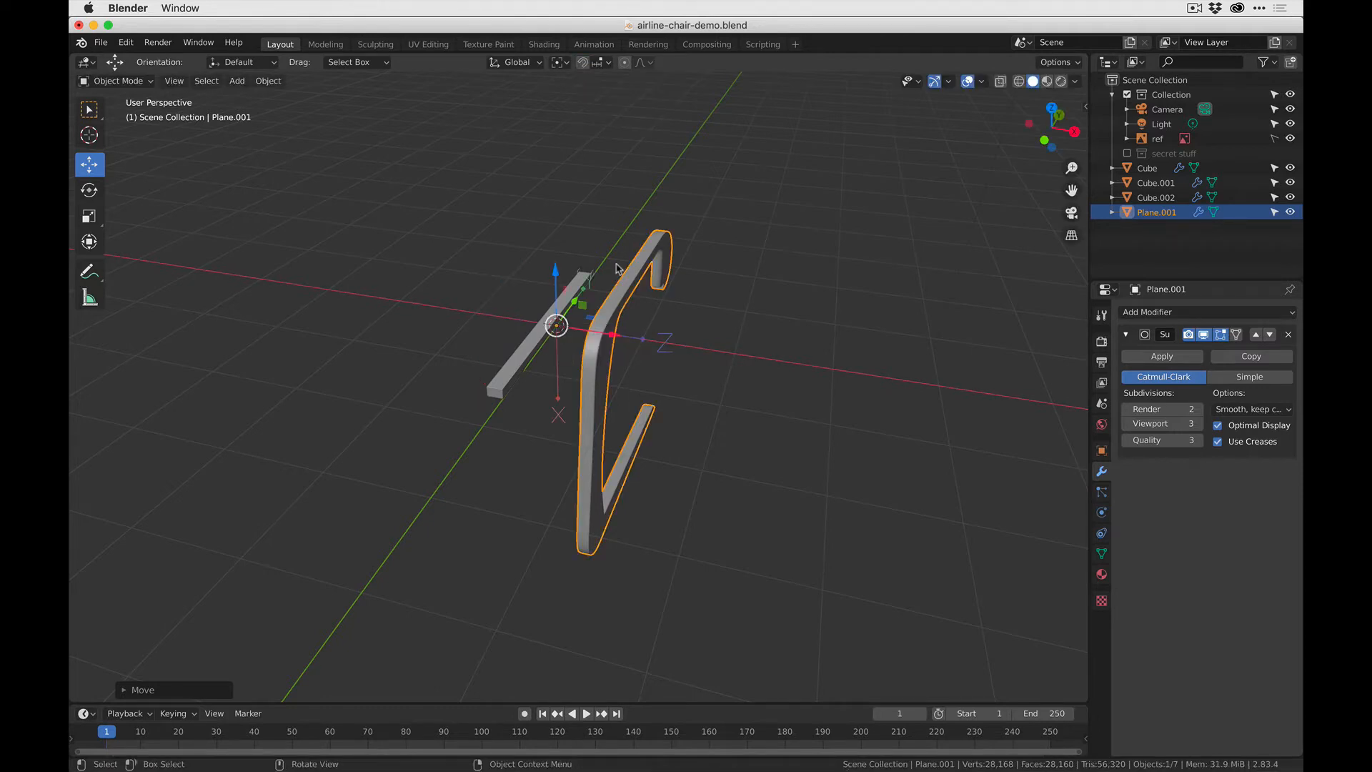
{"action": "left_click", "coordinate": [1063, 64]}
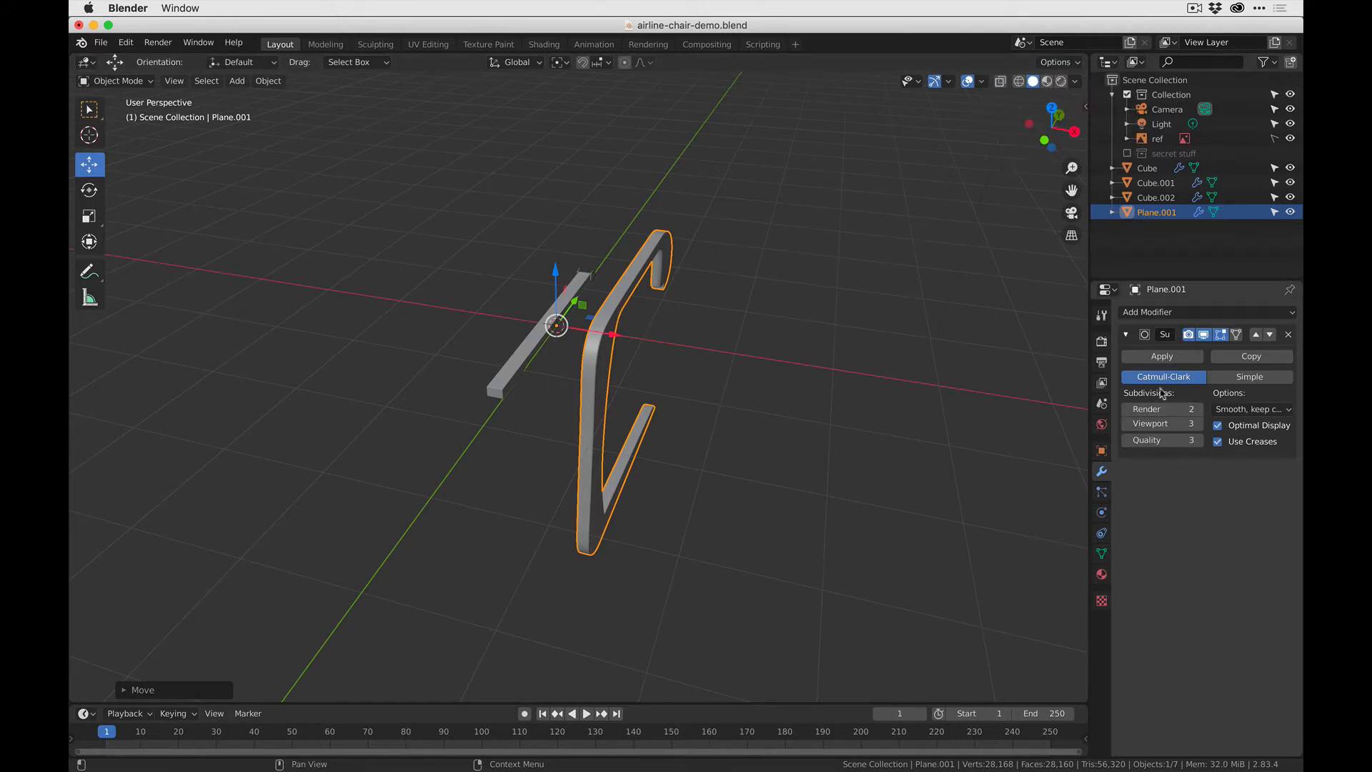
- Add a Mirror modifier to the side frame
{"action": "left_click", "coordinate": [1171, 312]}
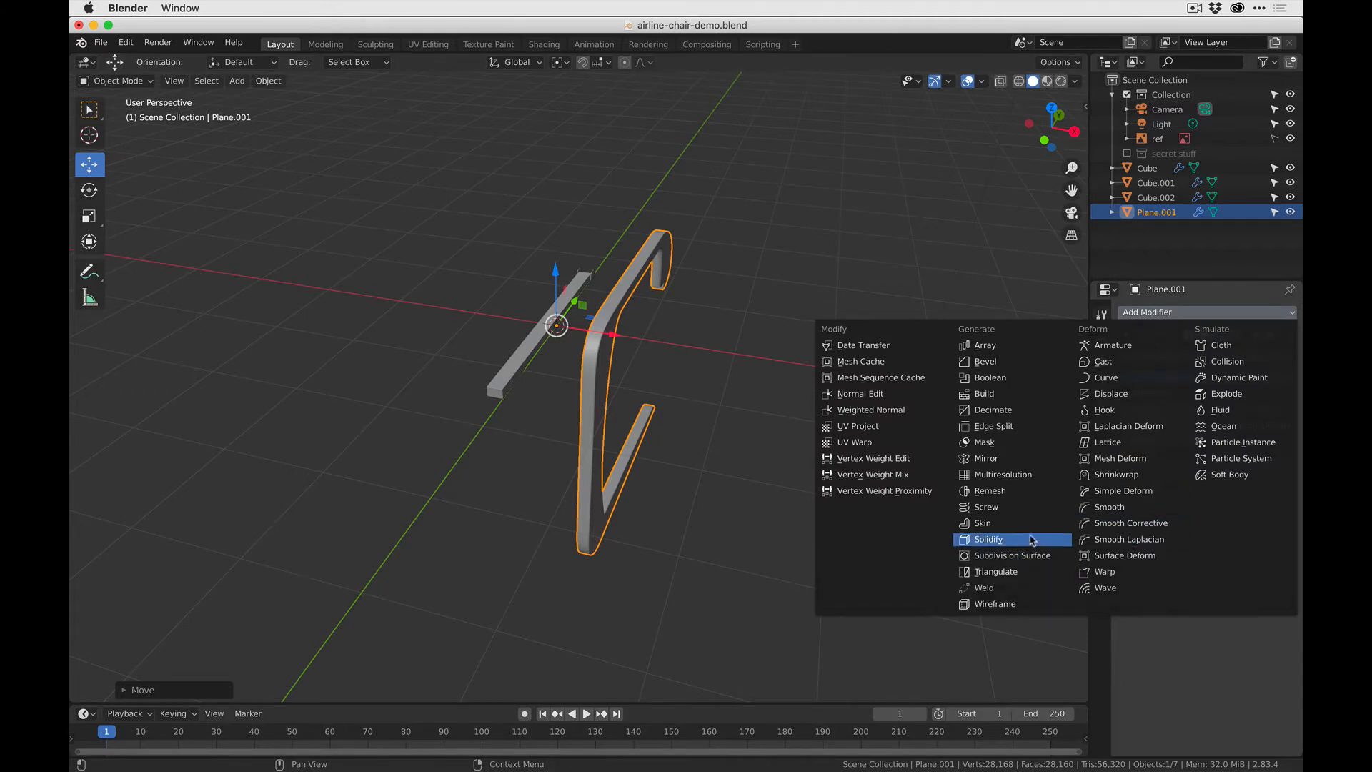
{"action": "left_click", "coordinate": [1029, 460]}
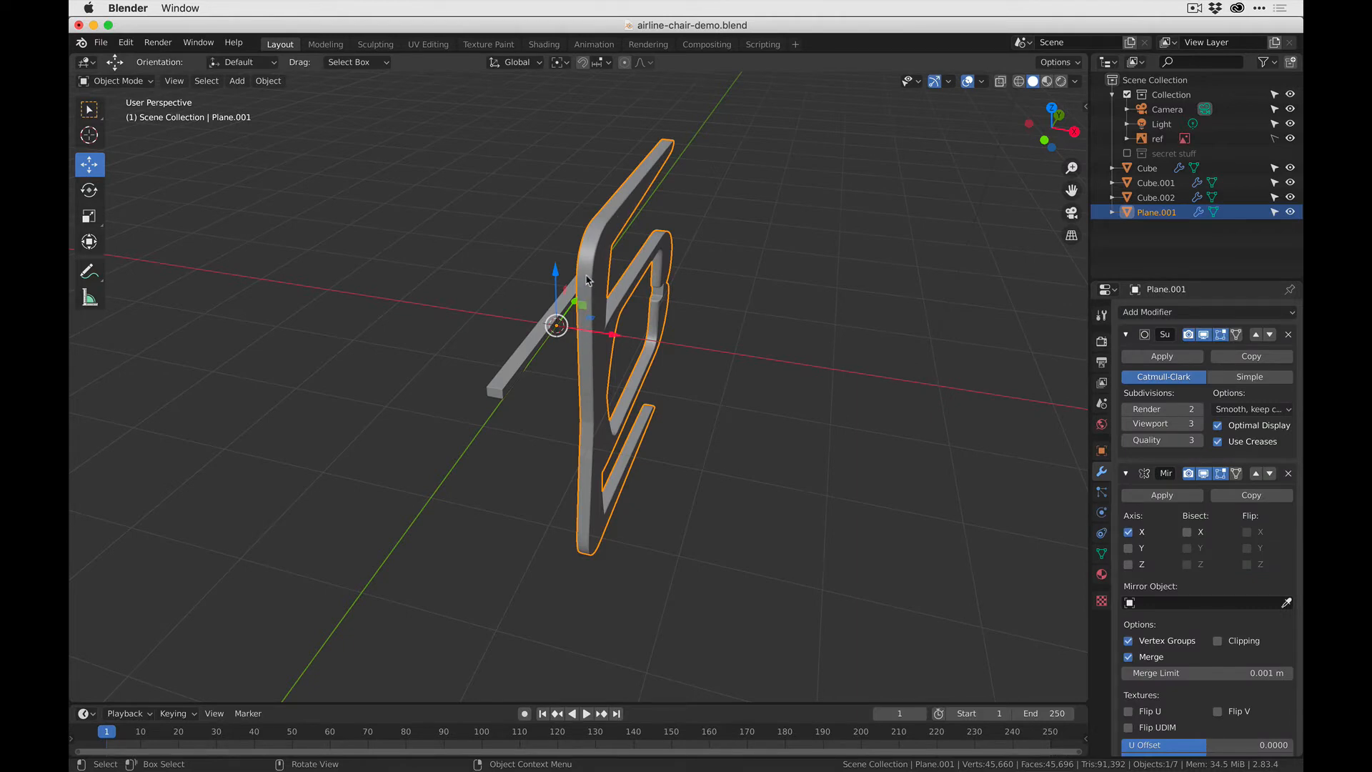
- Try mirroring the frame on the Y and Z axes in place of X, and clear every mirror axis
{"action": "left_click", "coordinate": [1129, 548]}
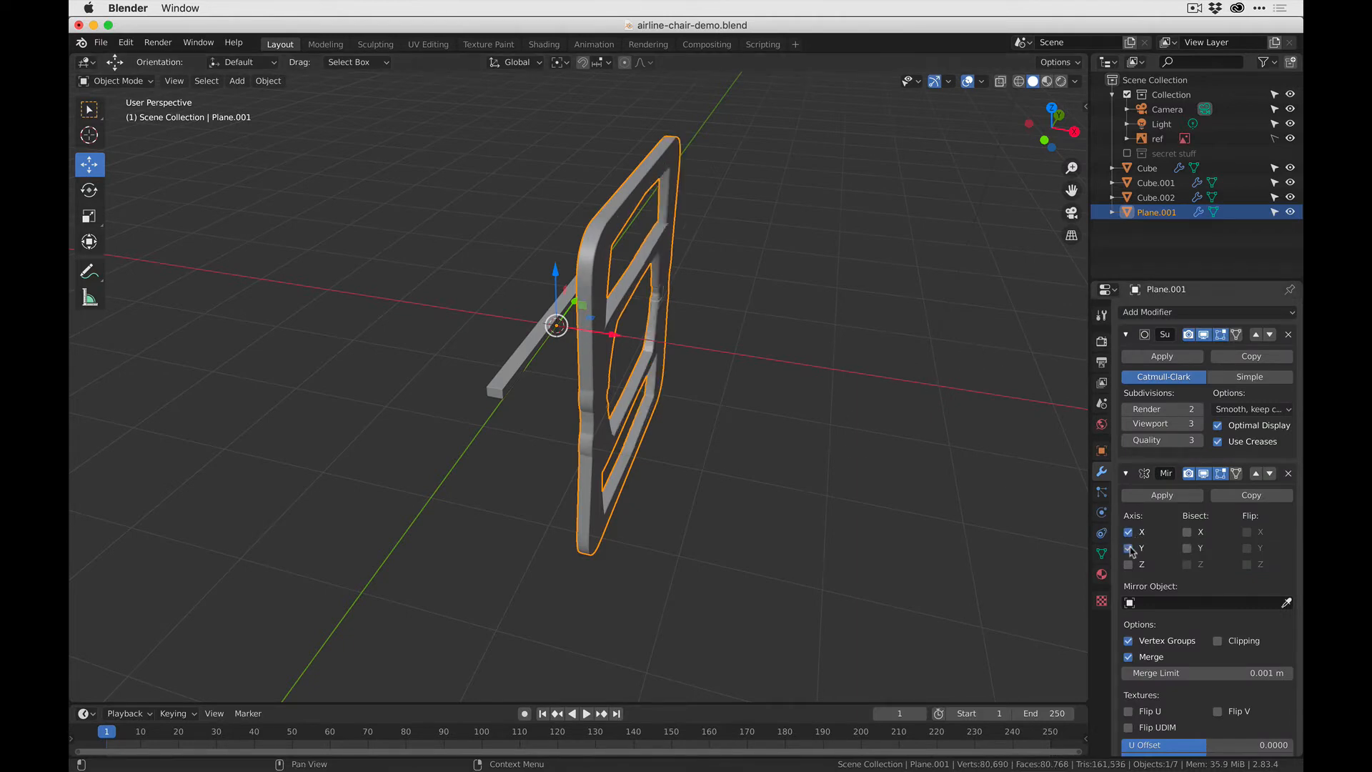
{"action": "left_click", "coordinate": [1128, 532]}
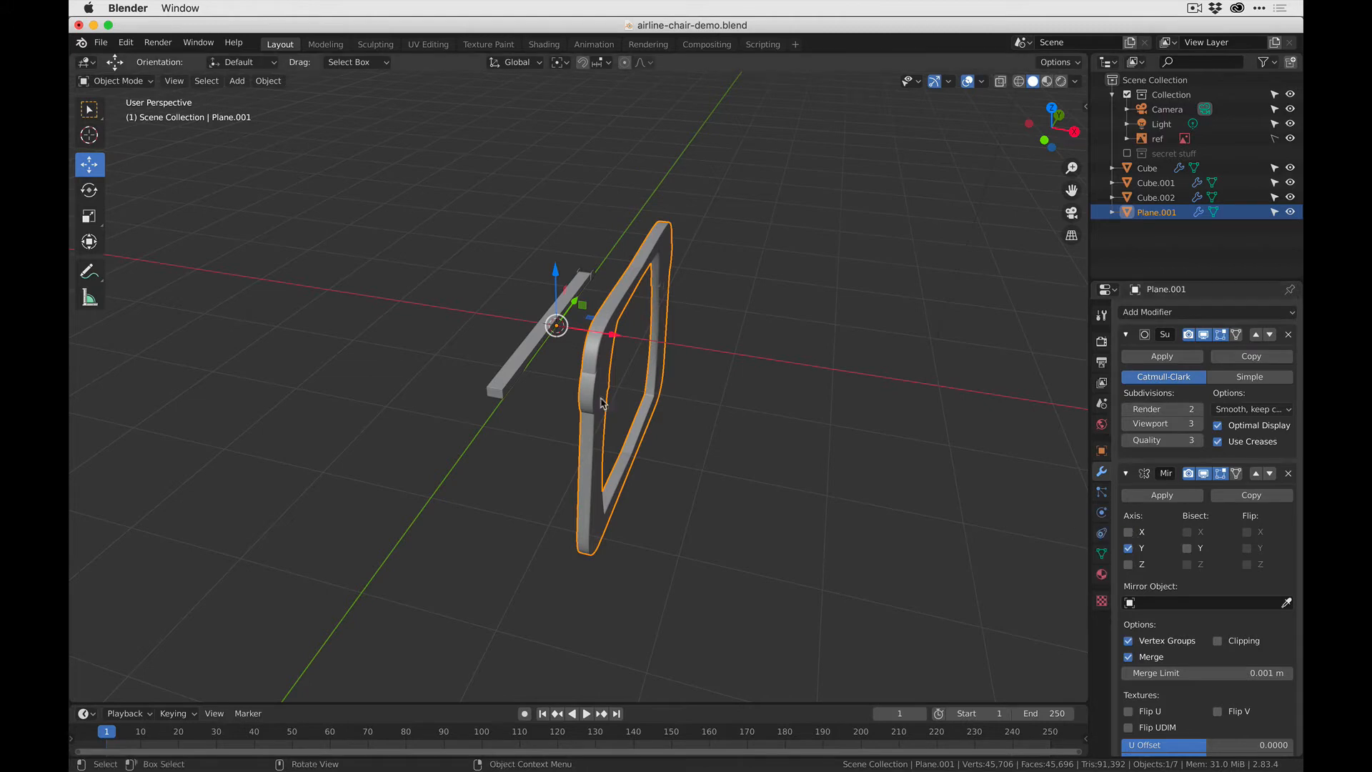
{"action": "left_click", "coordinate": [1129, 564]}
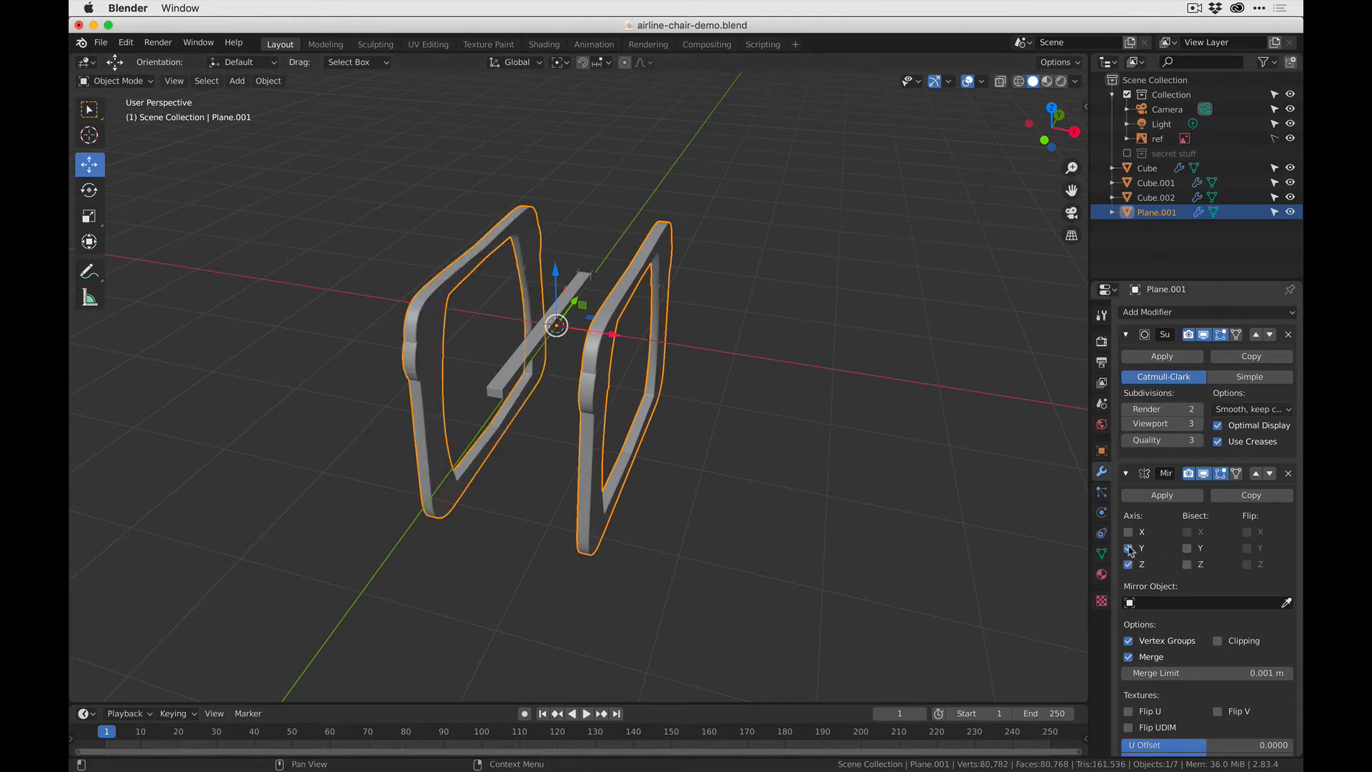
{"action": "left_click", "coordinate": [1129, 548]}
{"action": "middle_click_drag", "start_coordinate": [794, 529], "coordinate": [591, 425]}
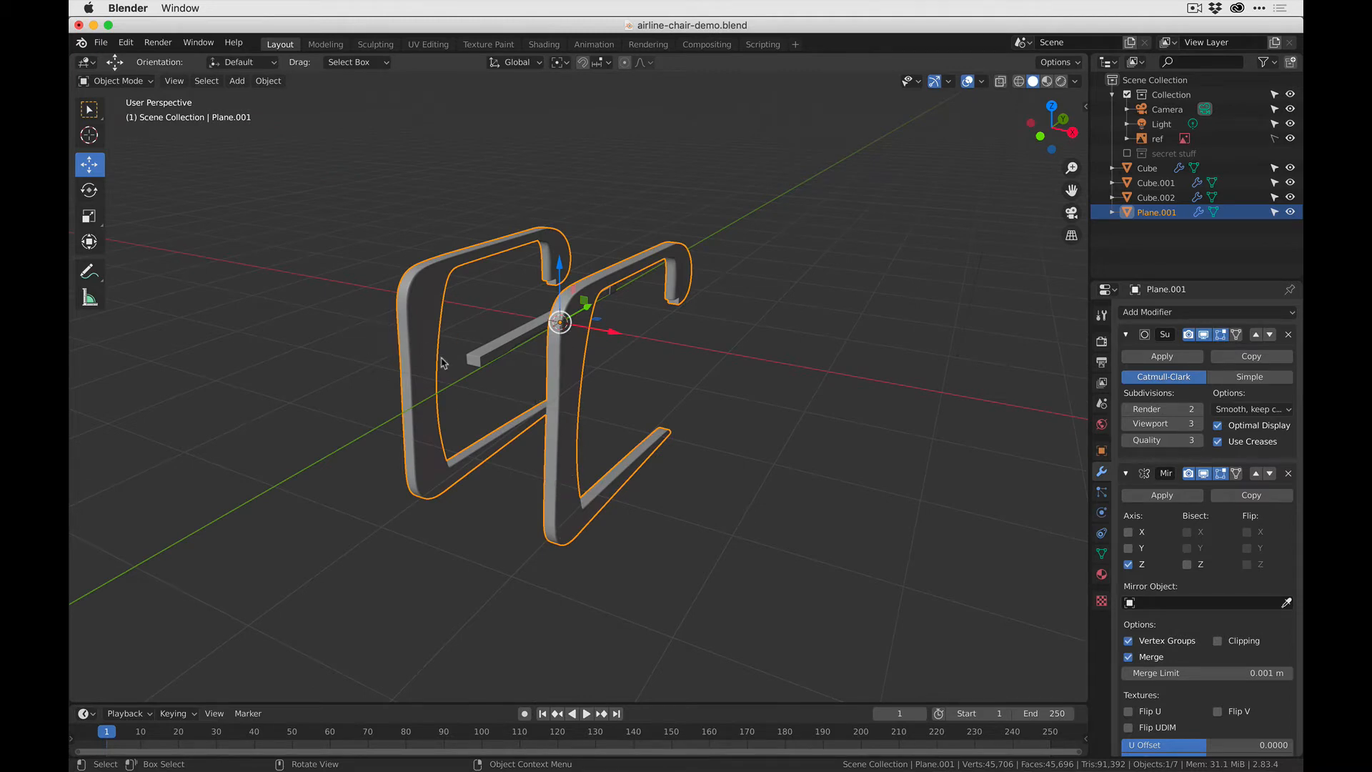
{"action": "middle_click_drag", "start_coordinate": [442, 360], "coordinate": [437, 315]}
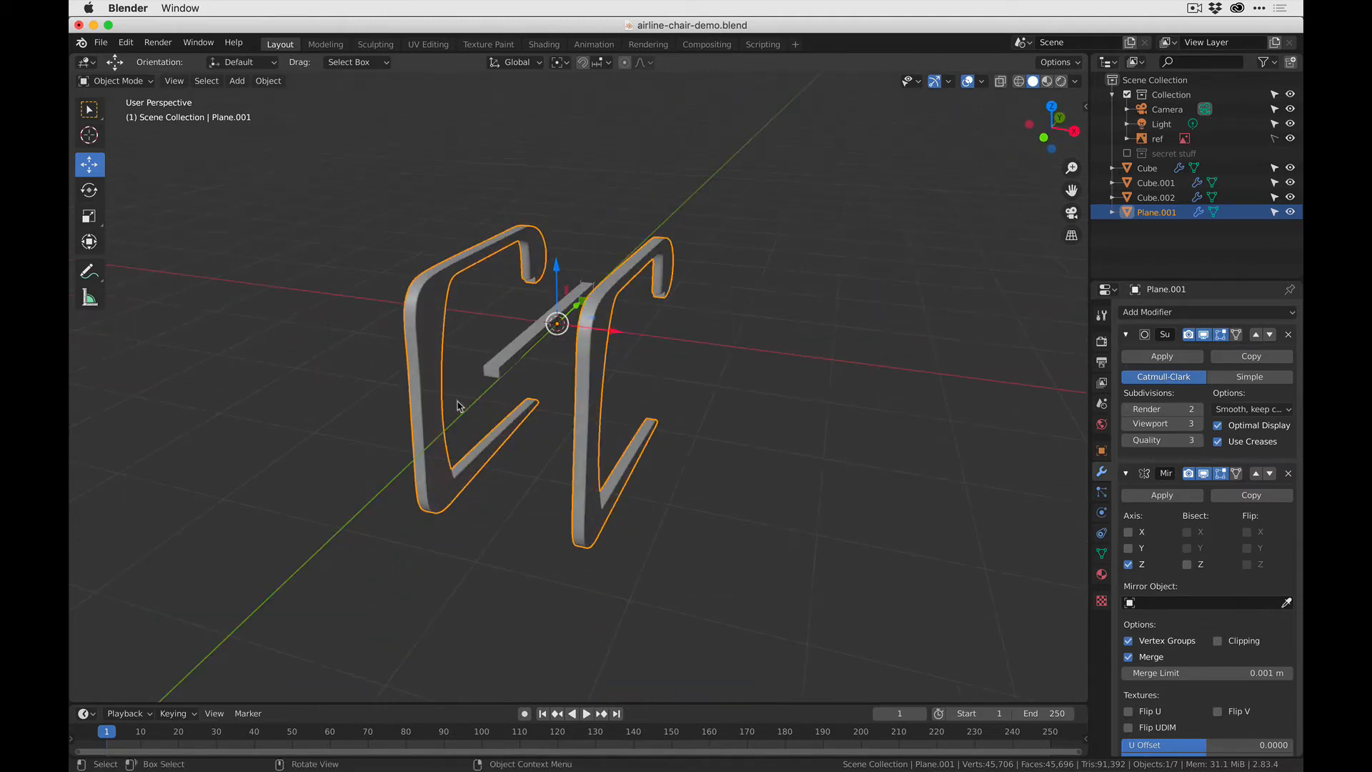
{"action": "left_click", "coordinate": [1129, 563]}
{"action": "left_click", "coordinate": [1129, 548]}
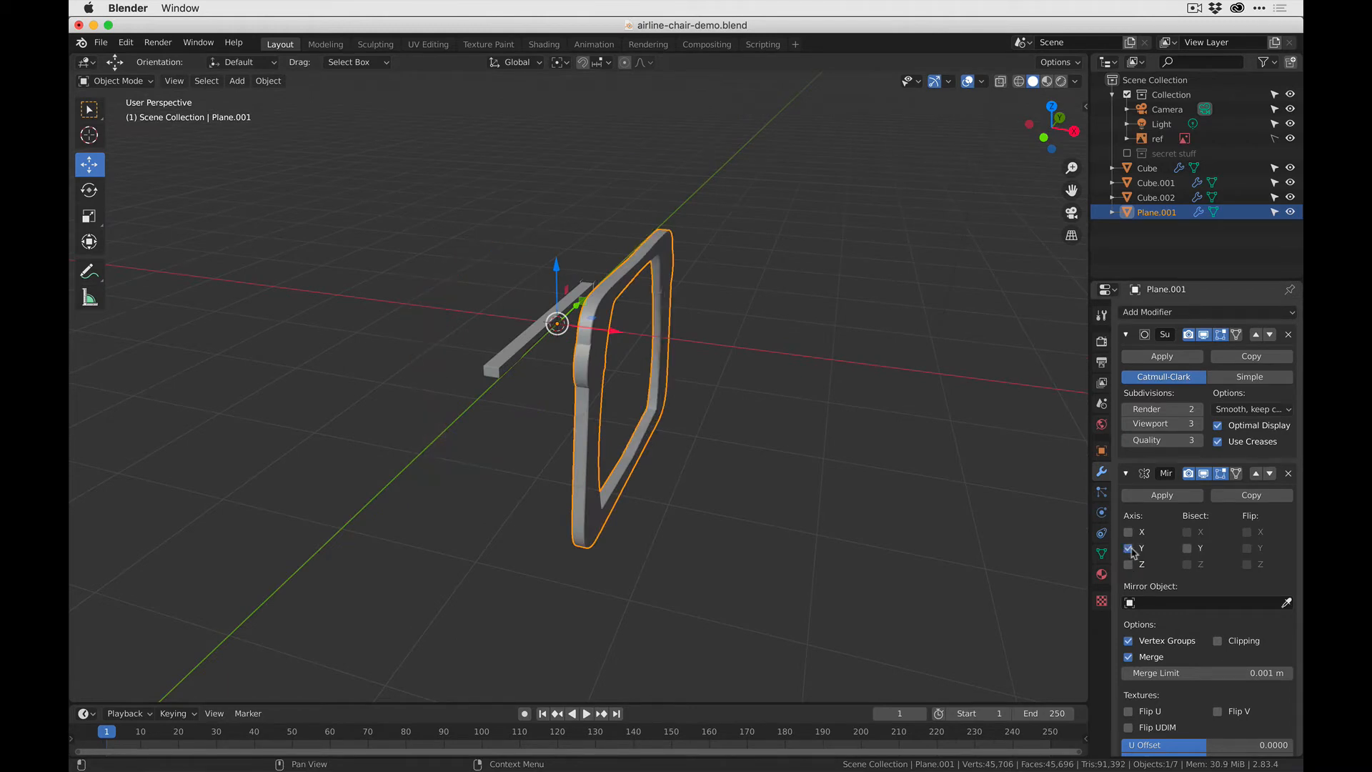
{"action": "left_click", "coordinate": [1129, 548]}
- Apply the side frame's rotation to its mesh
{"action": "right_click", "coordinate": [612, 304]}
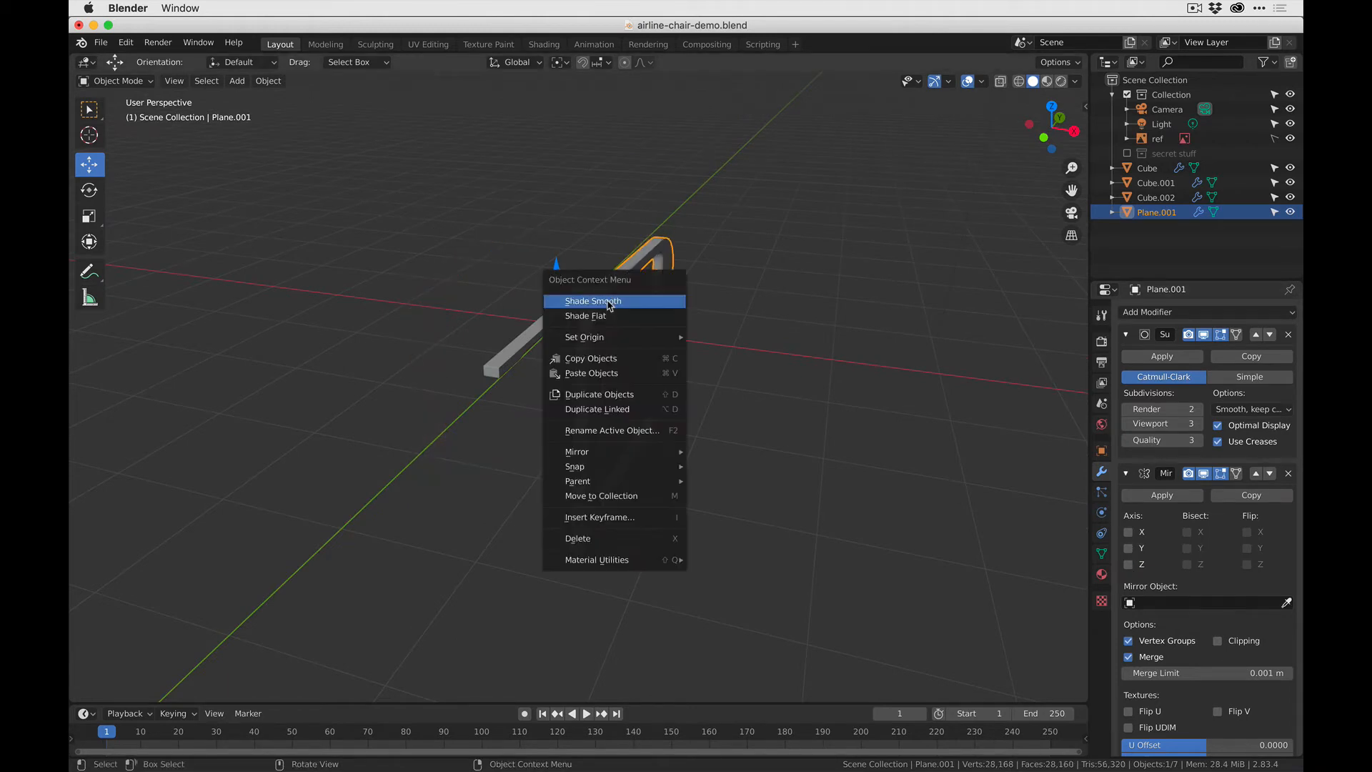
{"action": "left_click", "coordinate": [721, 245]}
{"action": "key", "text": "ctrl+a"}
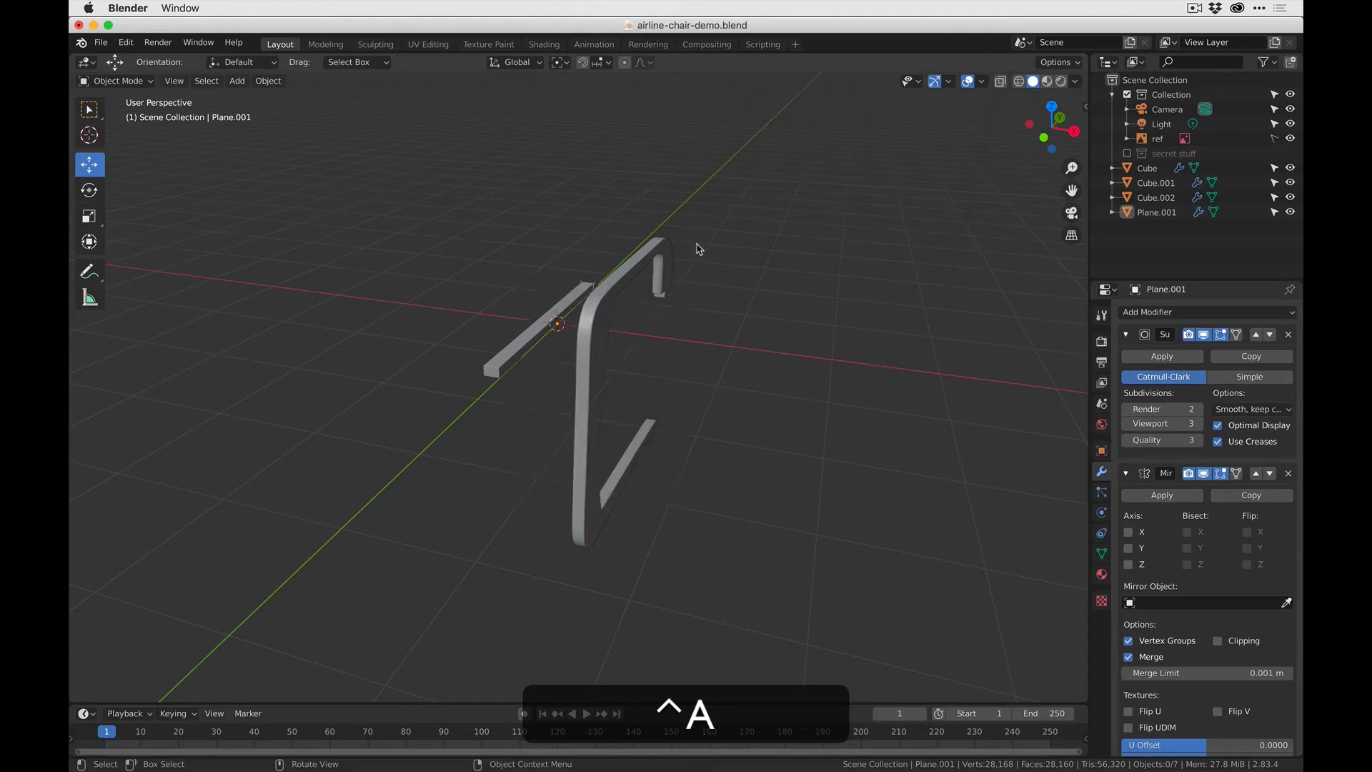
{"action": "left_click", "coordinate": [655, 261]}
{"action": "key", "text": "ctrl+a"}
{"action": "left_click", "coordinate": [629, 273]}
{"action": "key", "text": "ctrl+a"}
{"action": "left_click", "coordinate": [594, 399]}
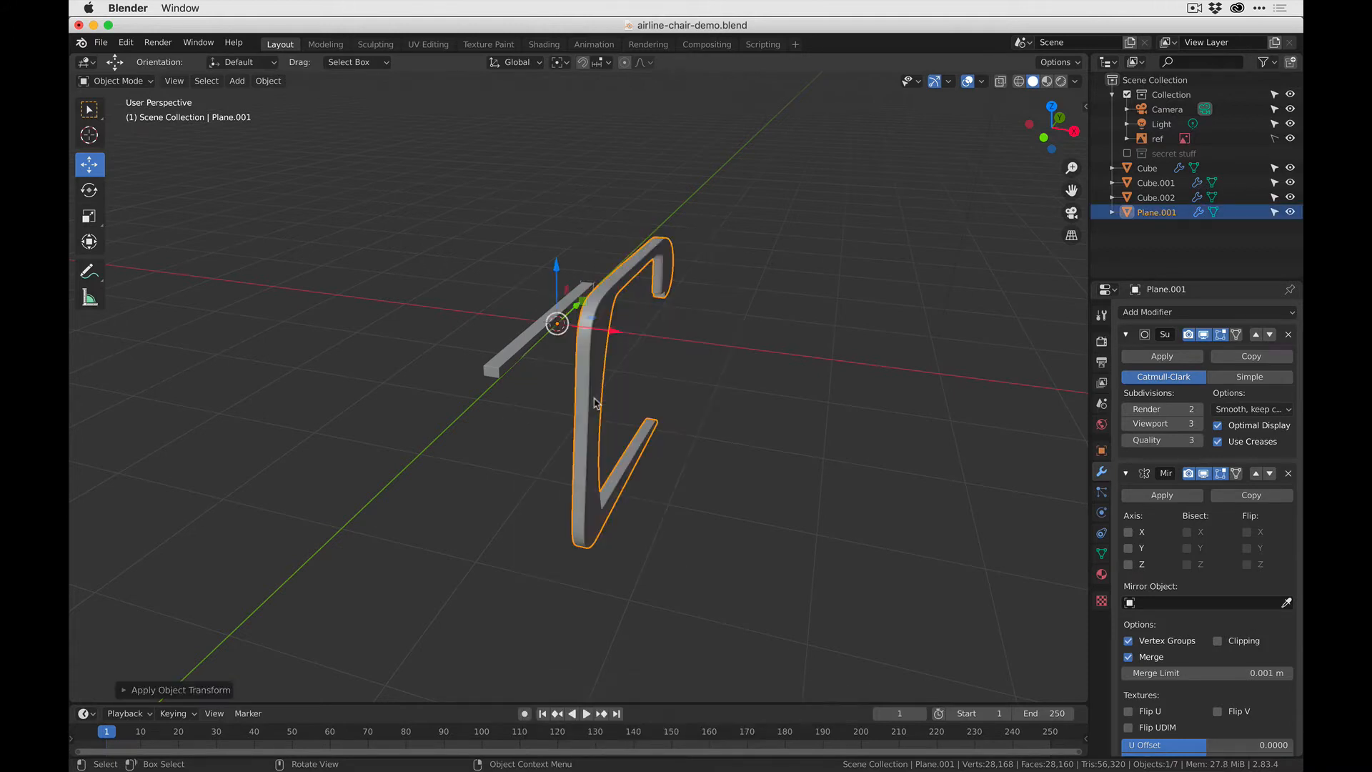
- Show the object's transform values, undo the applied transform to inspect the rotation, and apply the frame's rotation again
{"action": "left_click", "coordinate": [1086, 106]}
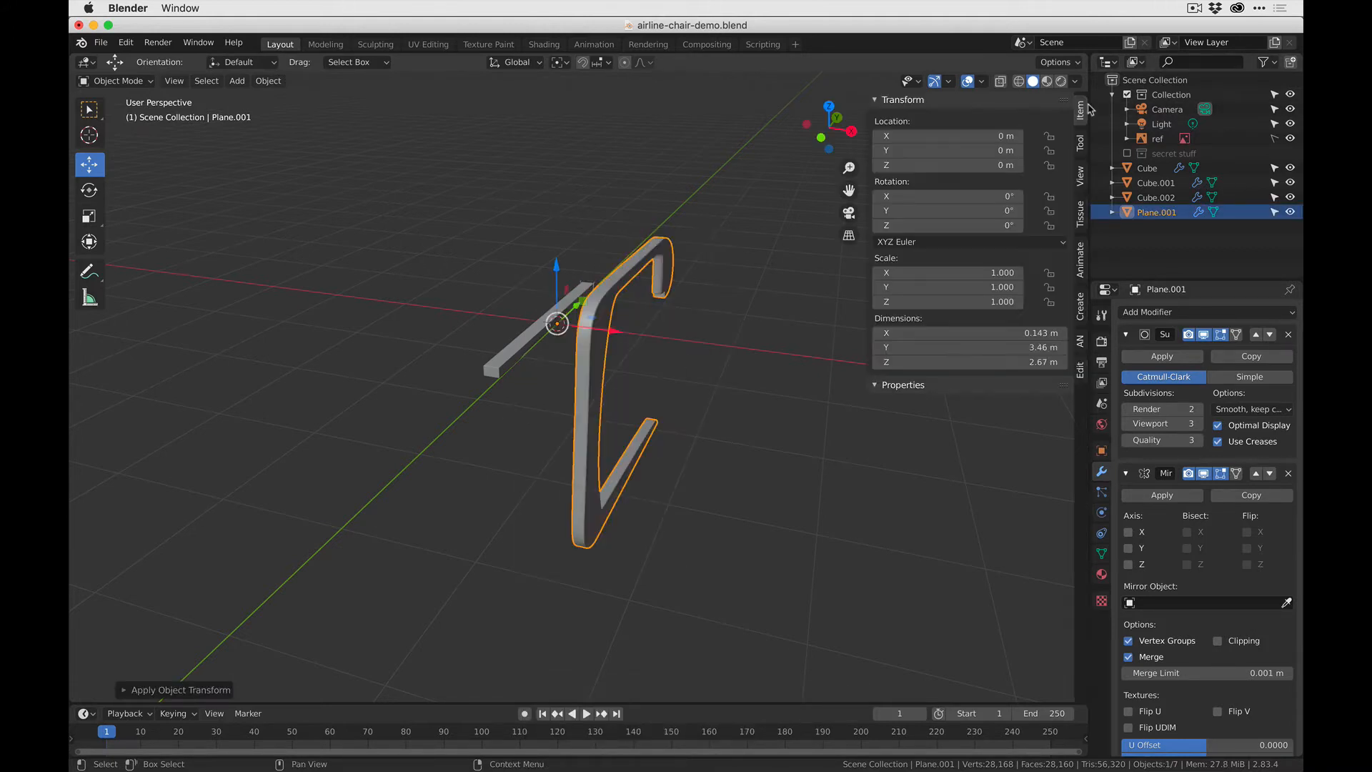
{"action": "key", "text": "super+z"}
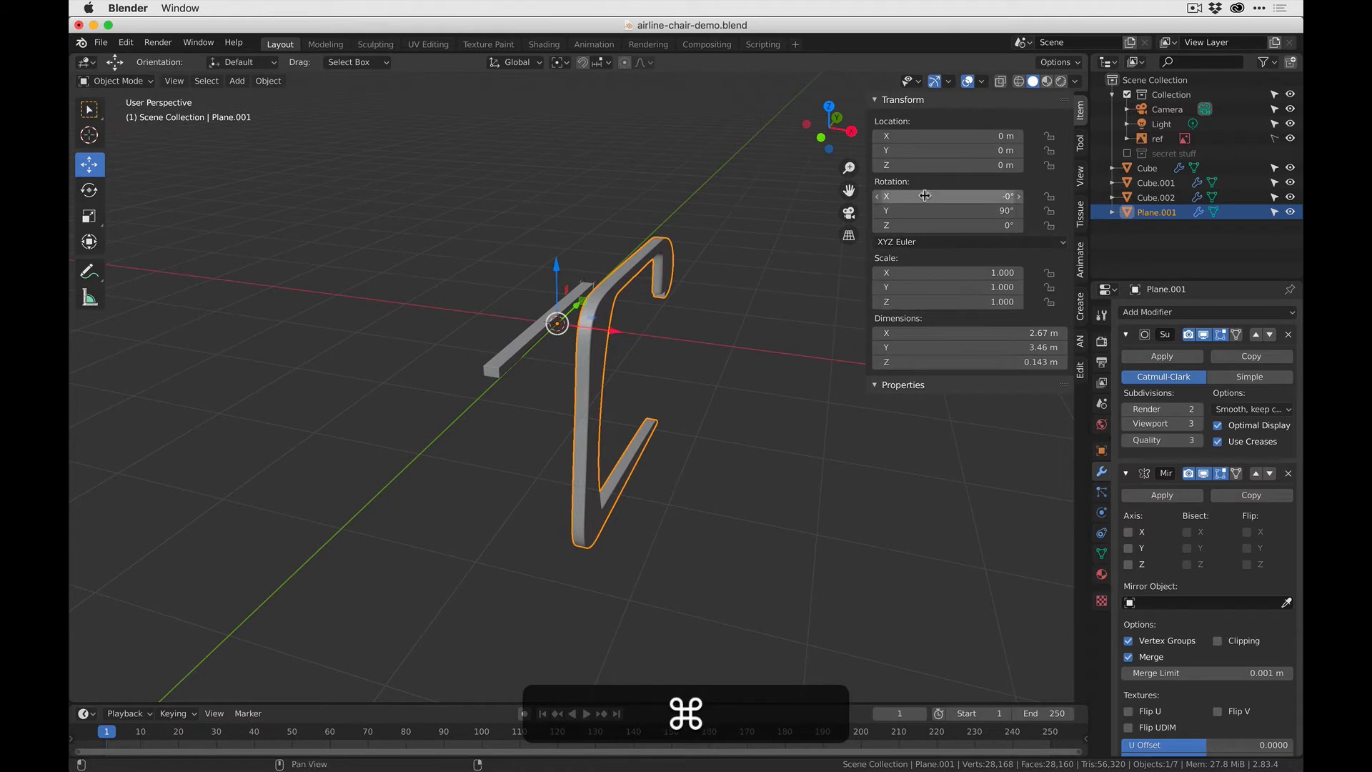
{"action": "key", "text": "shift+super+z"}
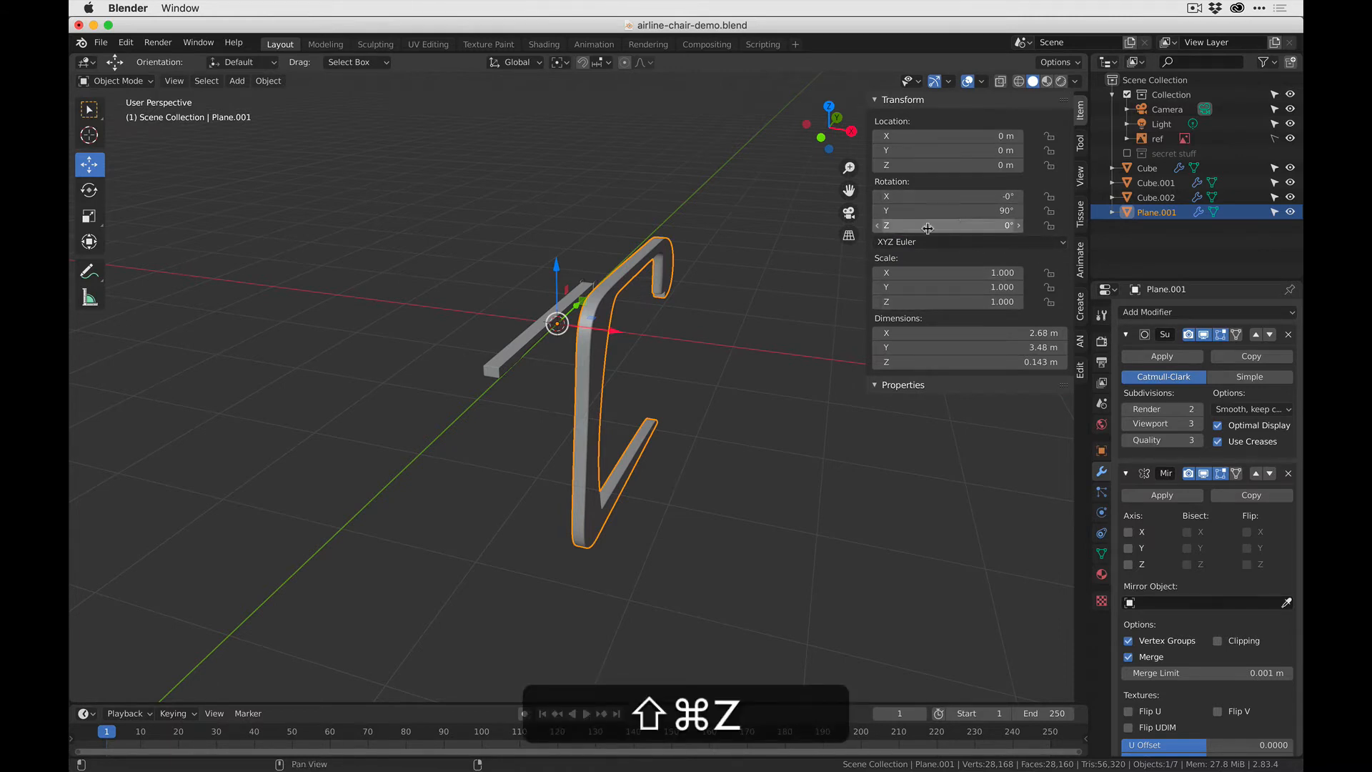
{"action": "key", "text": "ctrl+a"}
{"action": "left_click", "coordinate": [615, 335]}
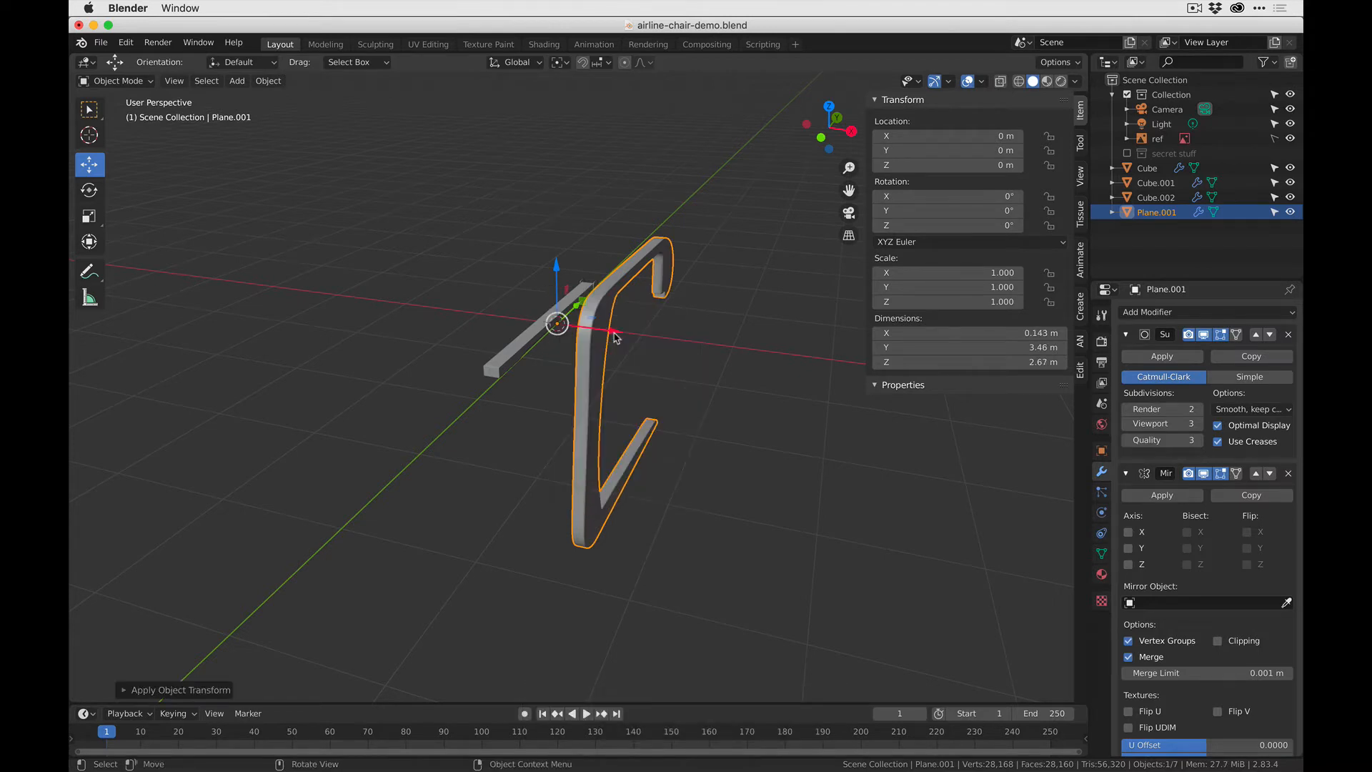
- Set the frame's Mirror modifier to the X axis only
{"action": "middle_click_drag", "start_coordinate": [706, 360], "coordinate": [606, 360]}
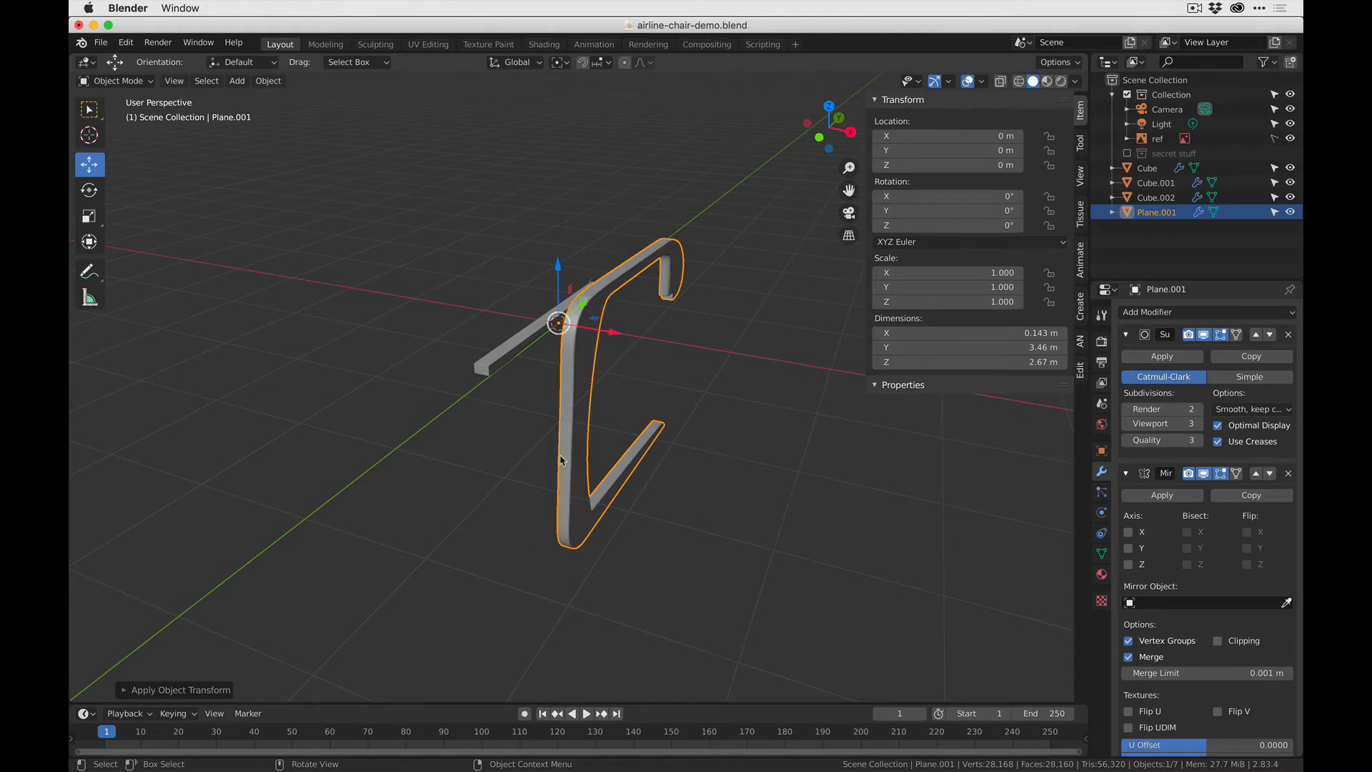
{"action": "left_click", "coordinate": [1129, 549]}
{"action": "left_click", "coordinate": [1129, 548]}
{"action": "left_click", "coordinate": [1129, 533]}
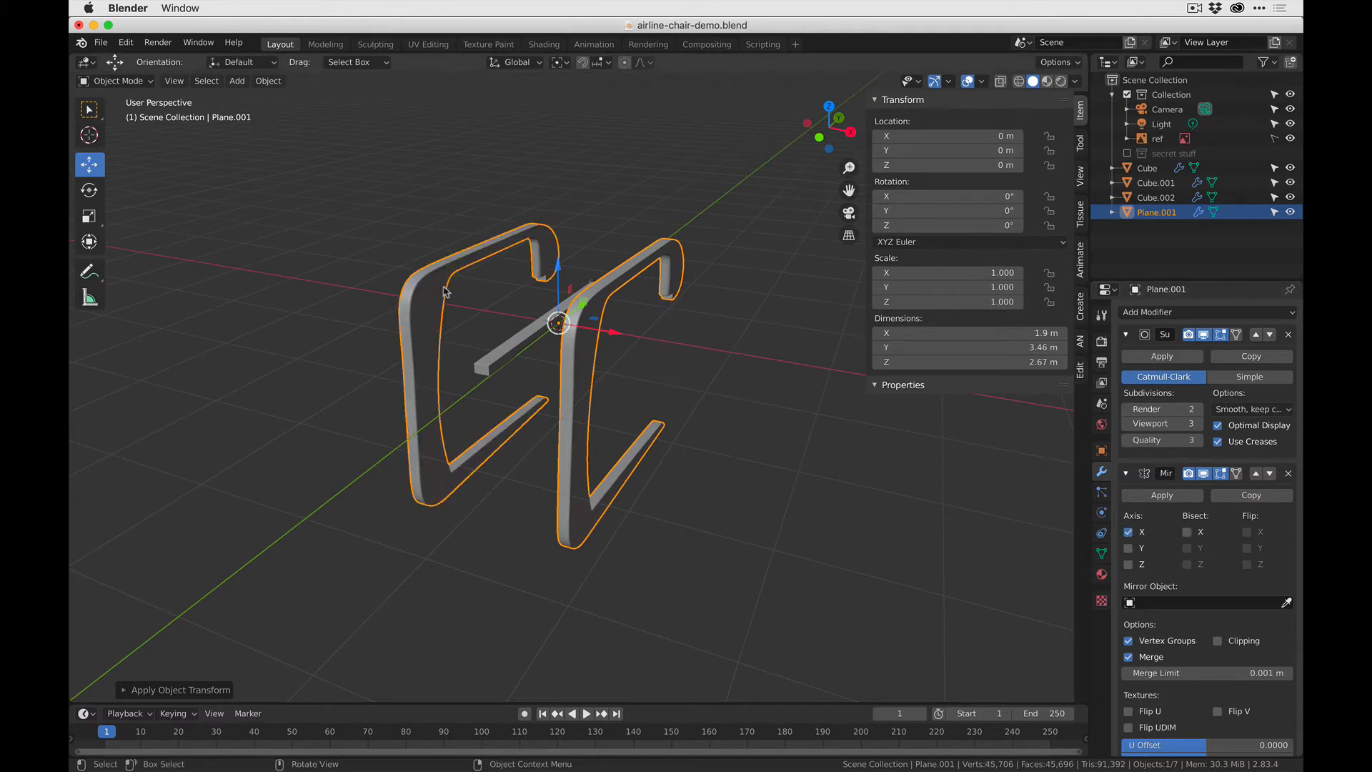
- Select the central bar between the frames and apply its rotation and scale
{"action": "middle_click_drag", "start_coordinate": [483, 394], "coordinate": [555, 371]}
{"action": "left_click", "coordinate": [554, 371]}
{"action": "middle_click_drag", "start_coordinate": [689, 453], "coordinate": [759, 379]}
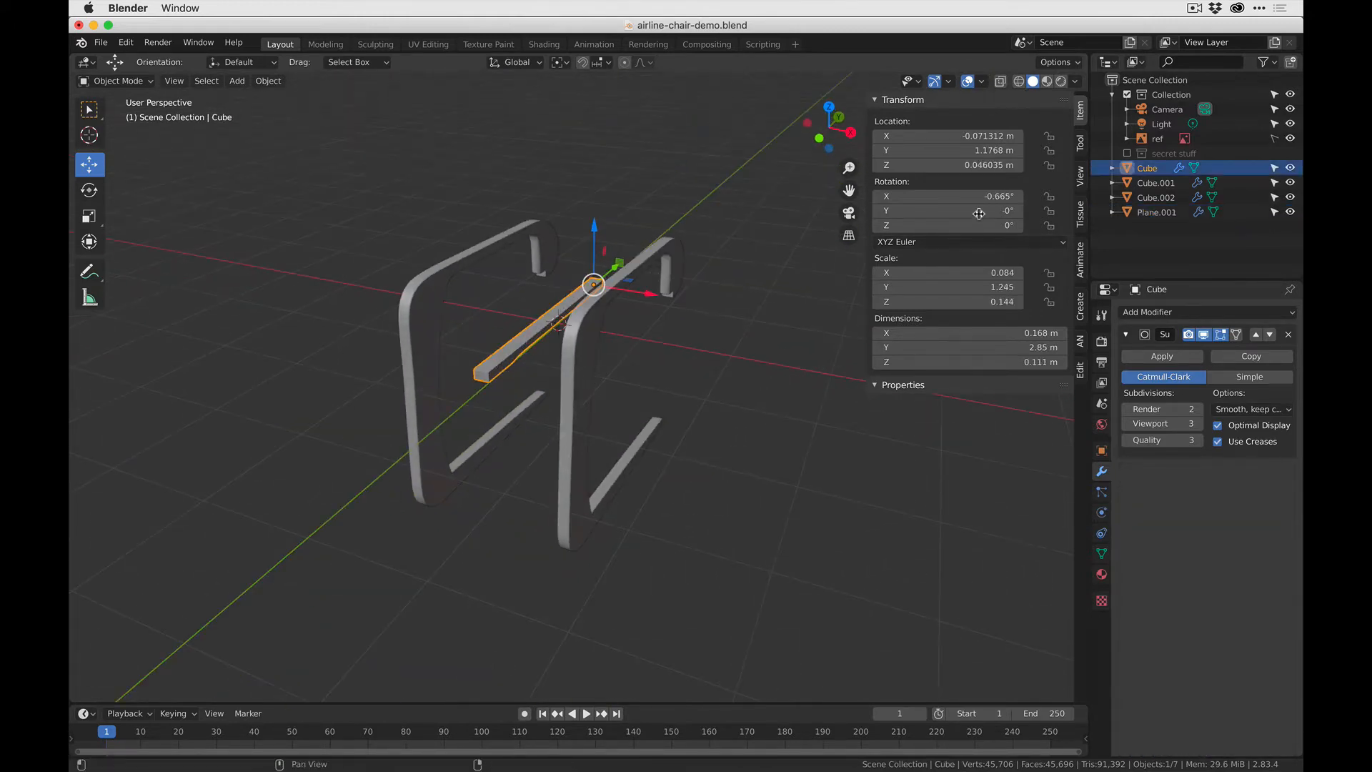
{"action": "key", "text": "ctrl+a"}
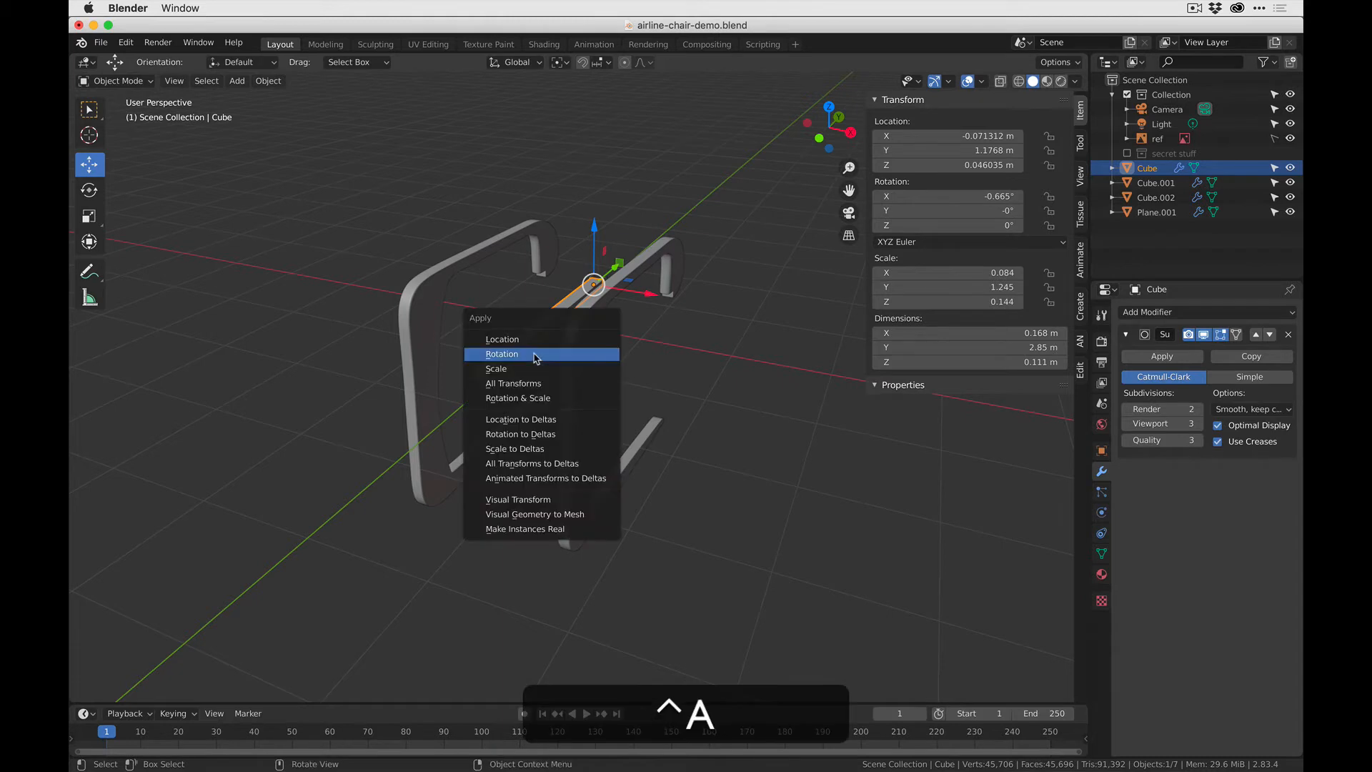
{"action": "left_click", "coordinate": [526, 355]}
{"action": "key", "text": "ctrl+a"}
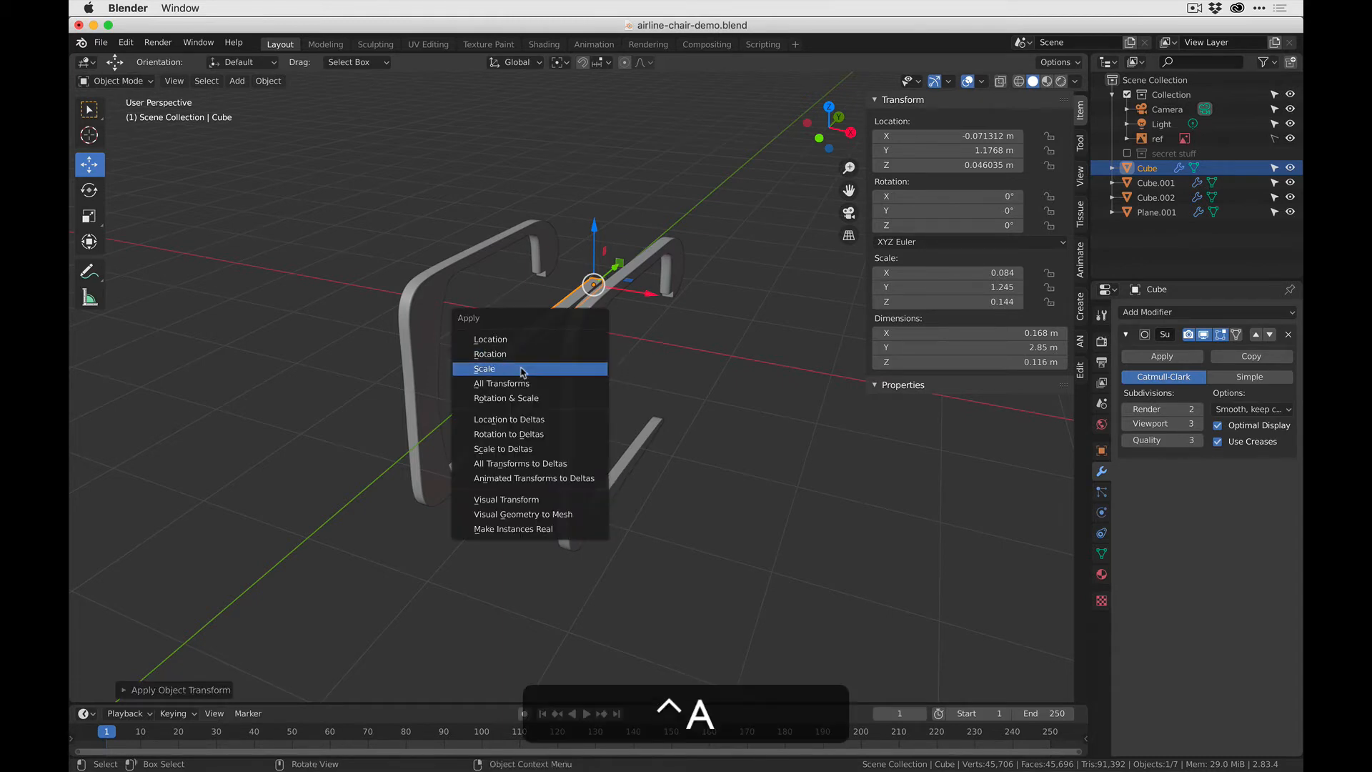
{"action": "left_click", "coordinate": [522, 369]}
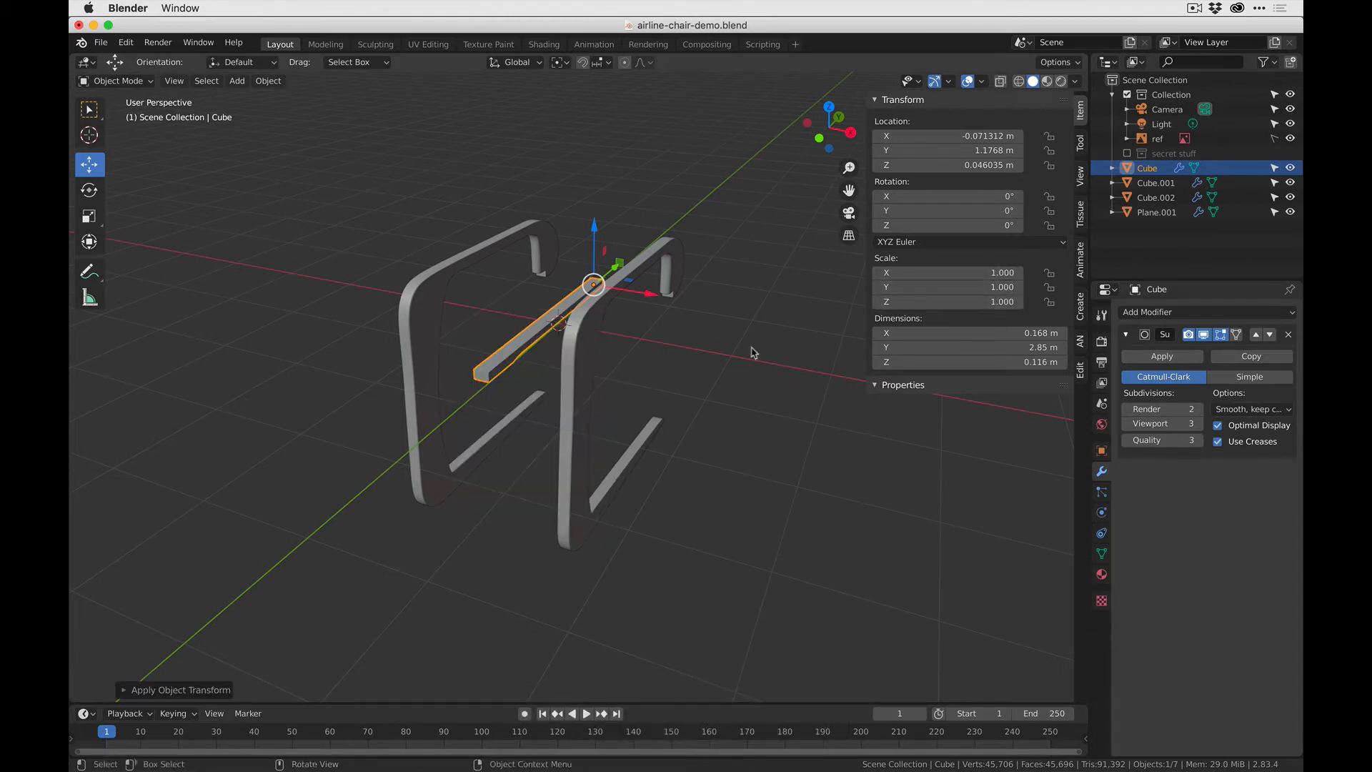
- Try to apply the transforms of the two small curved plates, Cube.001 and Cube.002, at the end of the central bar
{"action": "middle_click_drag", "start_coordinate": [751, 346], "coordinate": [746, 417]}
{"action": "scroll", "coordinate": [598, 239], "scroll_direction": "up", "scroll_amount": 5}
{"action": "middle_click_drag", "start_coordinate": [597, 239], "coordinate": [351, 412], "text": "shift"}
{"action": "scroll", "coordinate": [569, 431], "scroll_direction": "up", "scroll_amount": 3}
{"action": "left_click", "coordinate": [586, 457]}
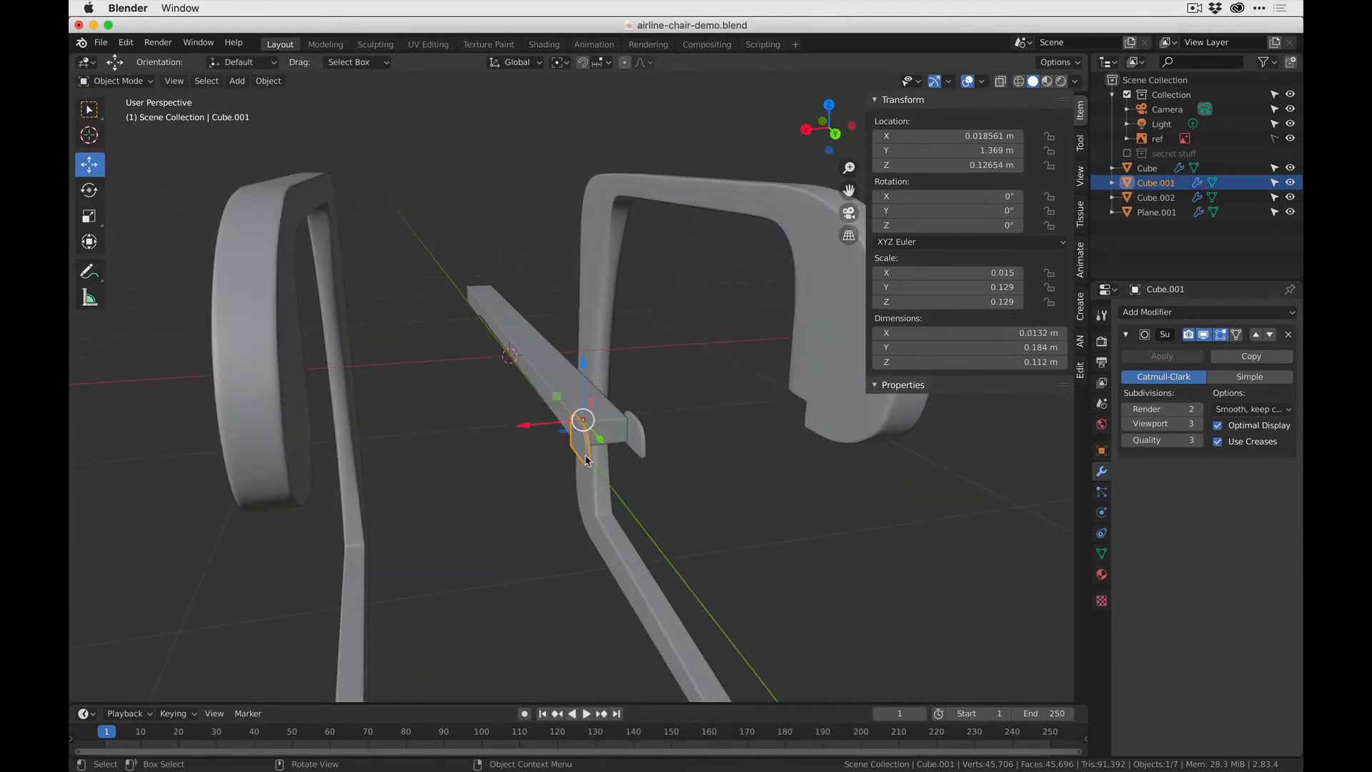
{"action": "key", "text": "ctrl+a"}
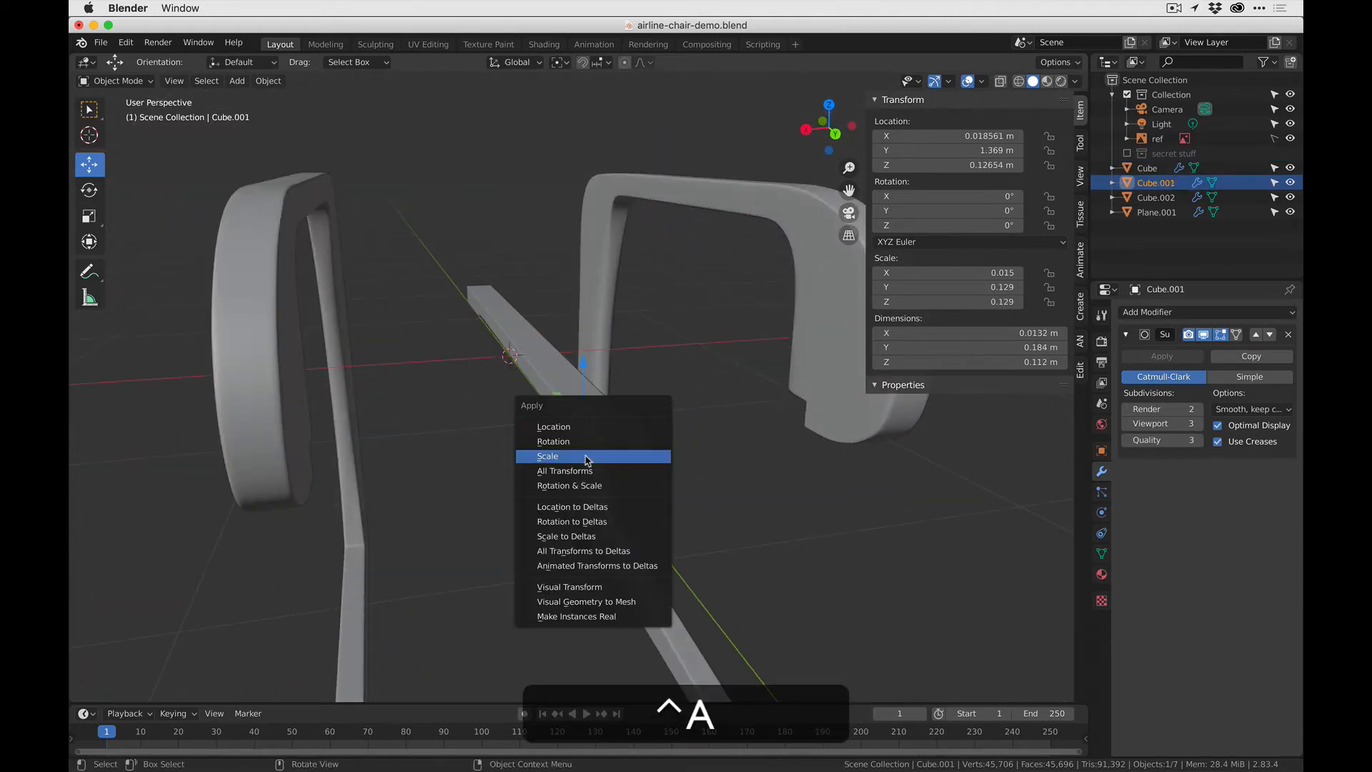
{"action": "left_click", "coordinate": [586, 488]}
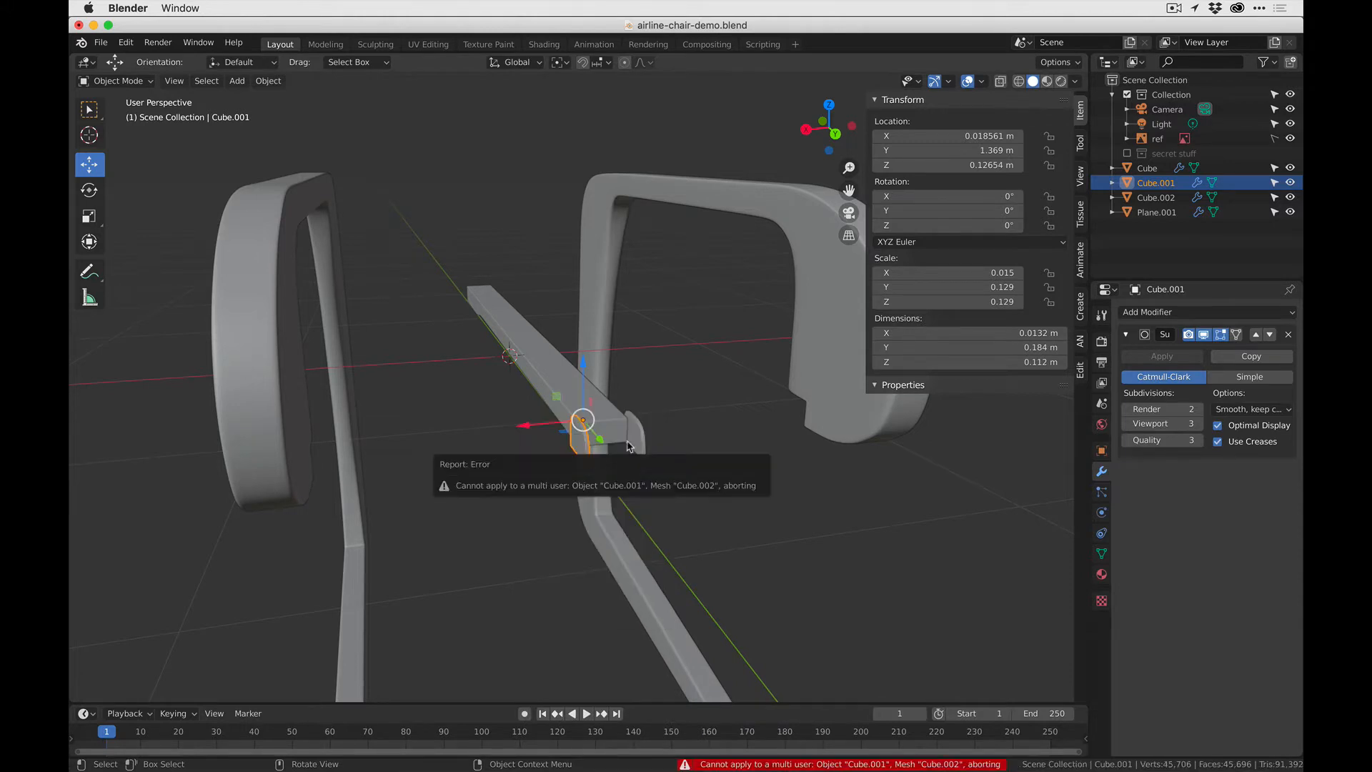
{"action": "left_click", "coordinate": [638, 441]}
{"action": "key", "text": "ctrl+a"}
{"action": "left_click", "coordinate": [641, 438]}
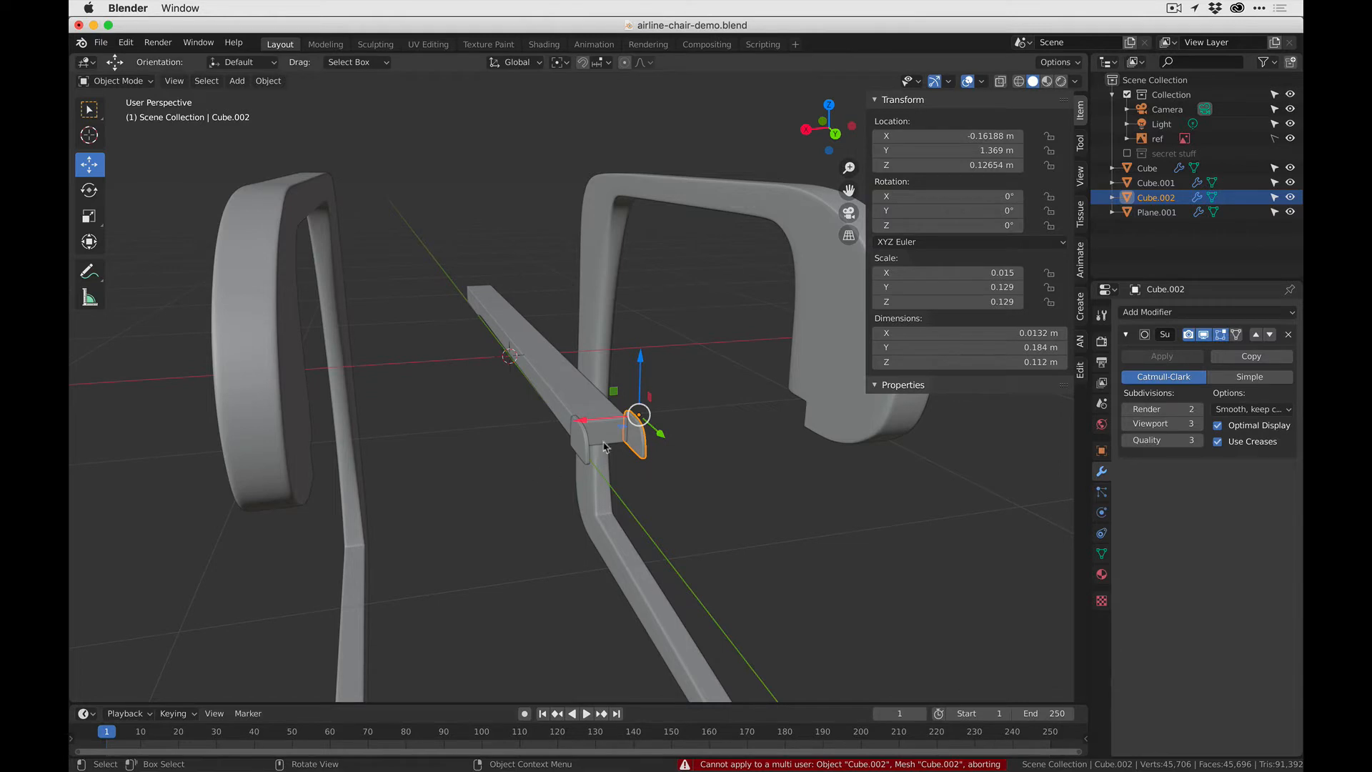
- Try to apply the transforms of the small curved plate Cube.001 at the end of the central bar
{"action": "middle_click_drag", "start_coordinate": [662, 450], "coordinate": [579, 464]}
{"action": "left_click", "coordinate": [579, 468]}
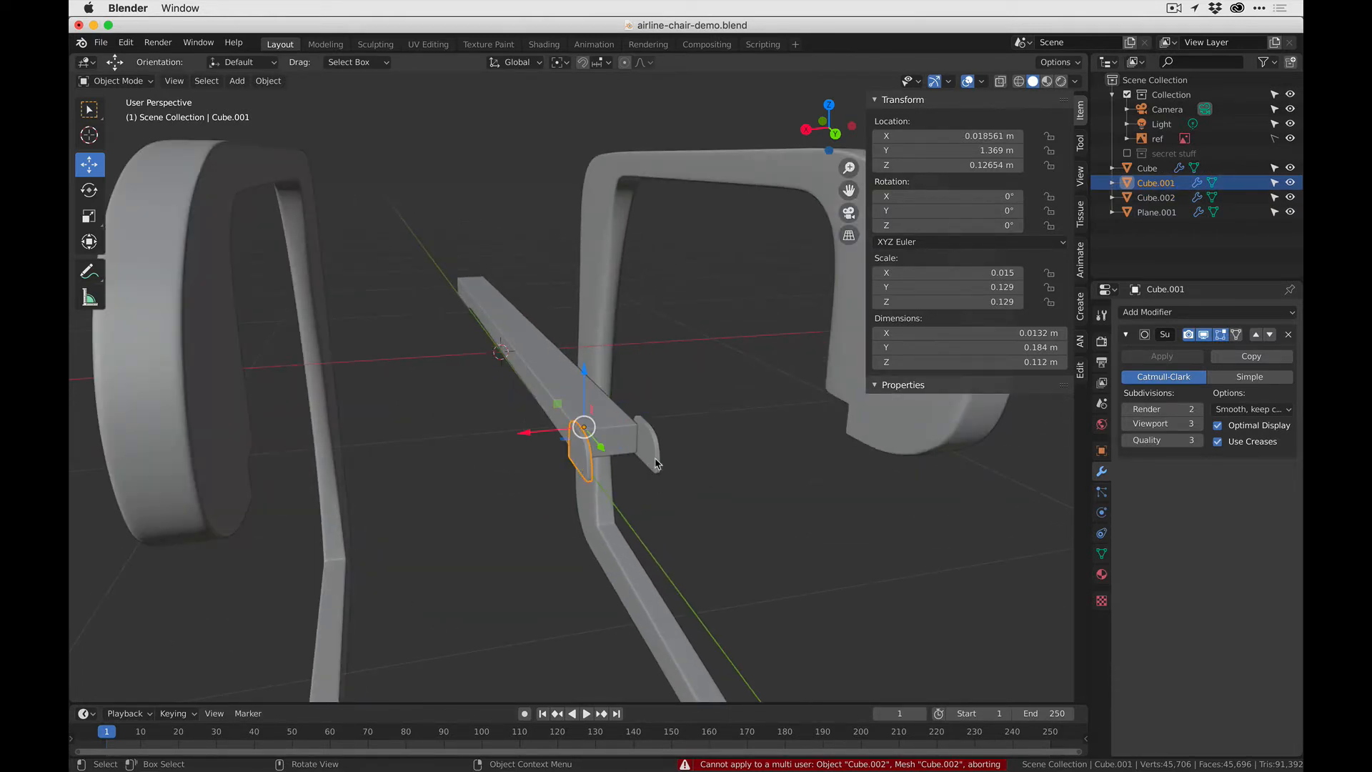
{"action": "left_click", "coordinate": [576, 465]}
{"action": "left_click", "coordinate": [574, 462]}
{"action": "key", "text": "ctrl+a"}
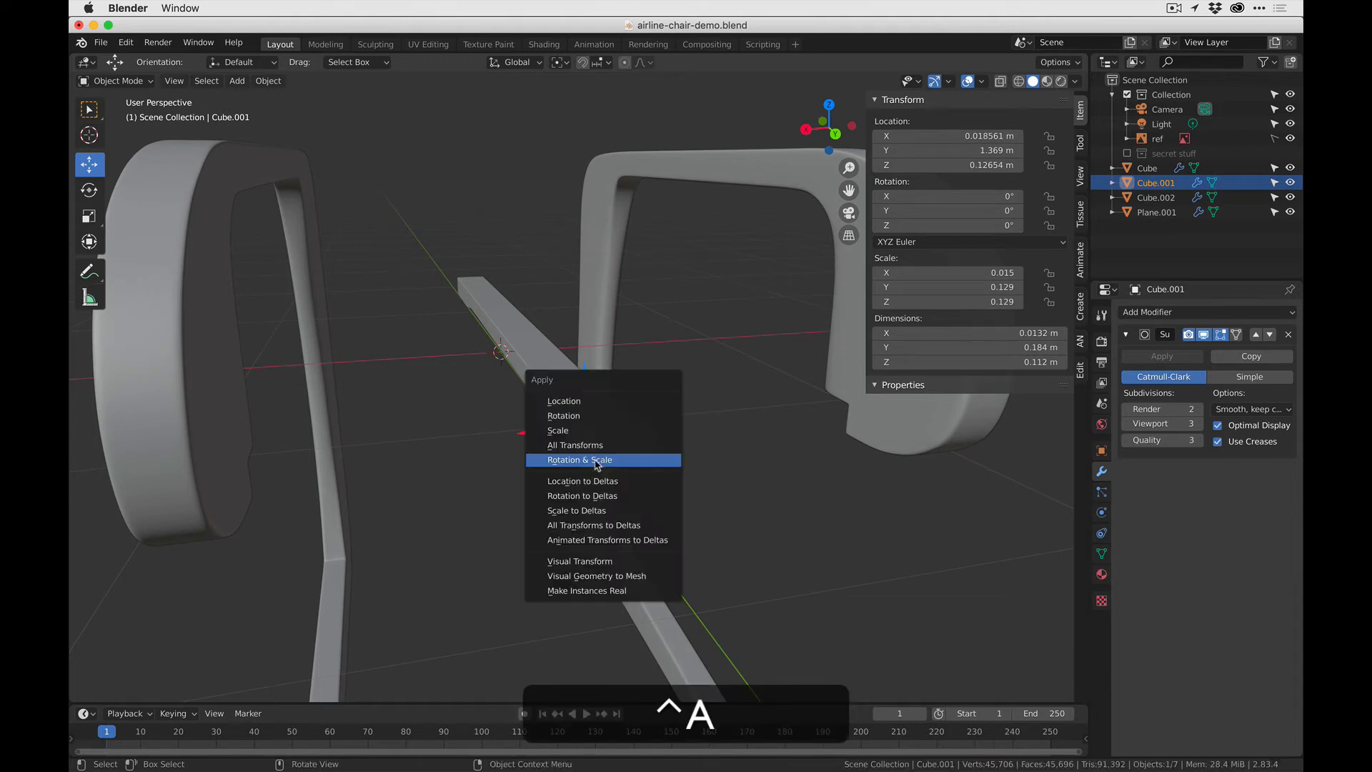
{"action": "left_click", "coordinate": [590, 435]}
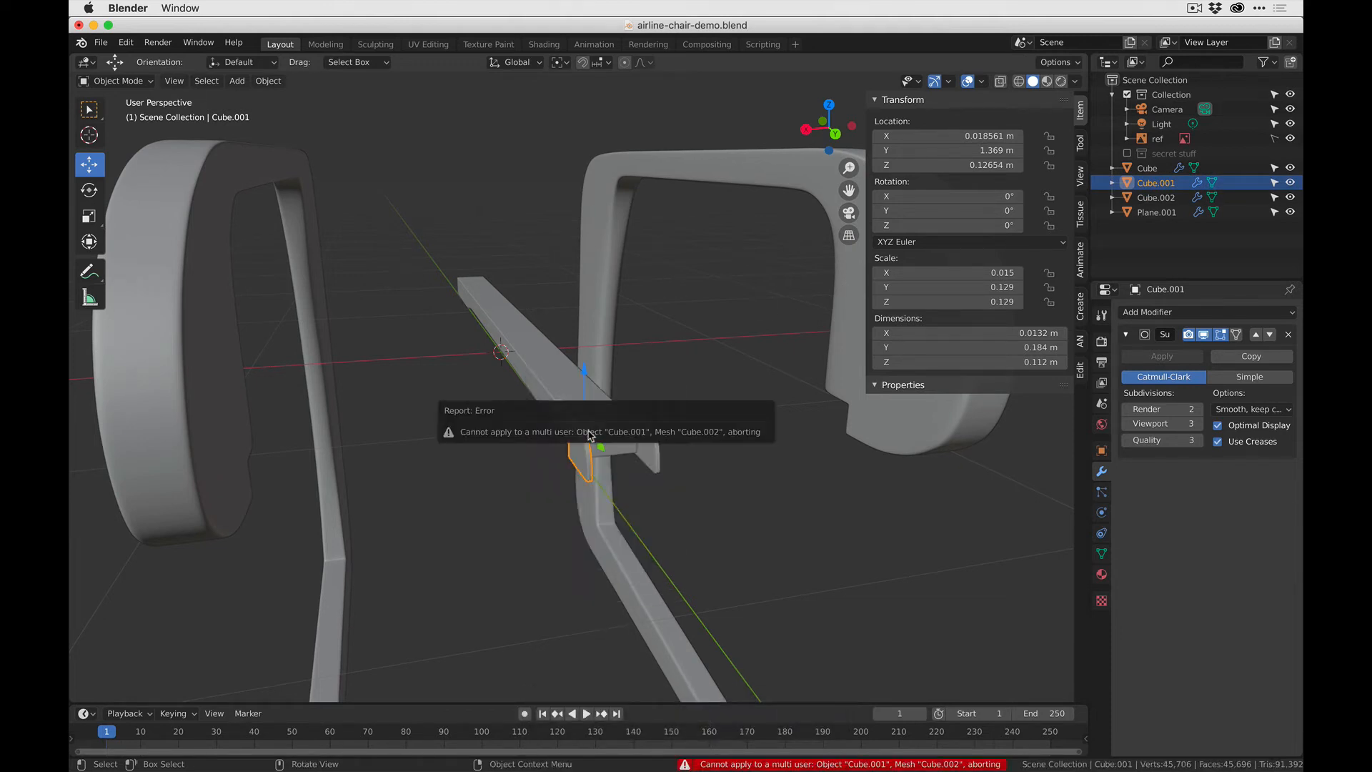
- Delete the small plate Cube.002 and apply the scale of the remaining plate, Cube.001
{"action": "left_click", "coordinate": [650, 442]}
{"action": "key", "text": "x"}
{"action": "left_click", "coordinate": [649, 440]}
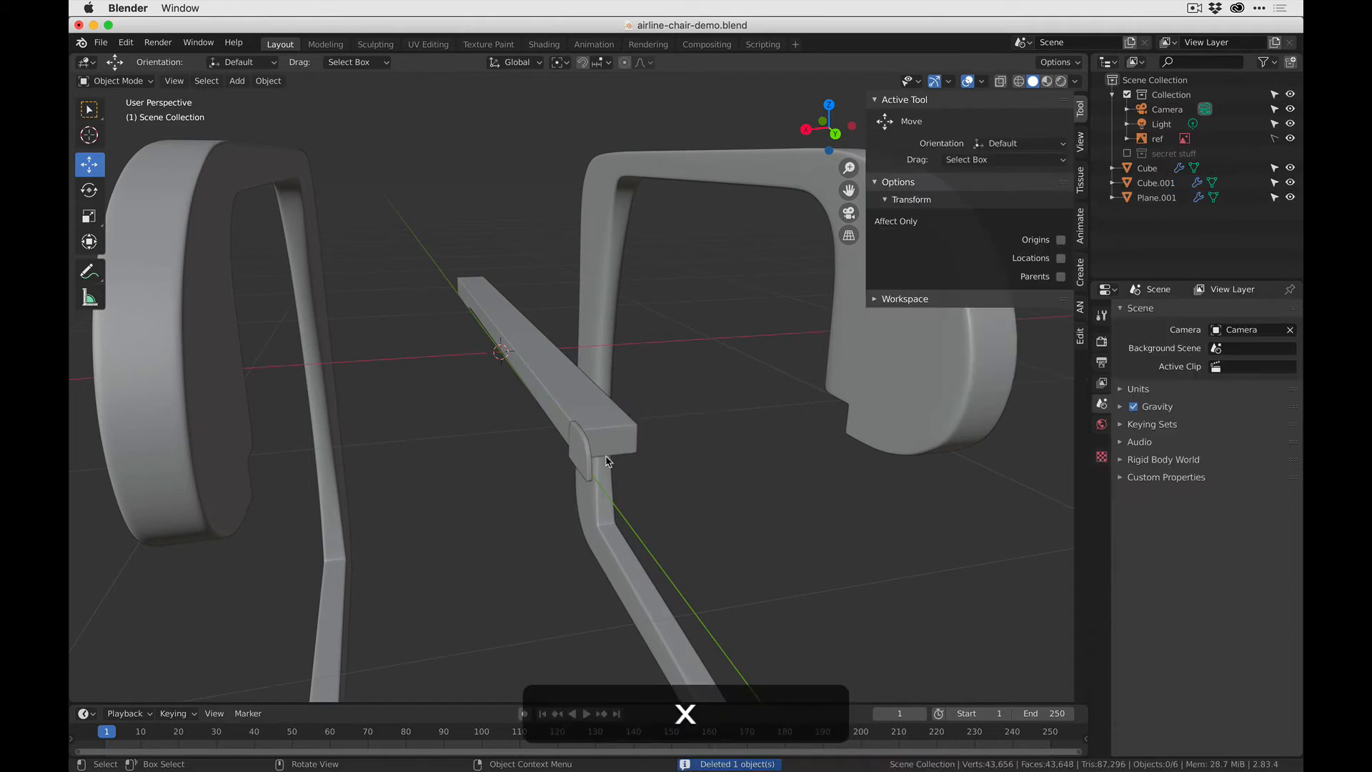
{"action": "left_click", "coordinate": [578, 457]}
{"action": "key", "text": "ctrl+a"}
{"action": "left_click", "coordinate": [580, 456]}
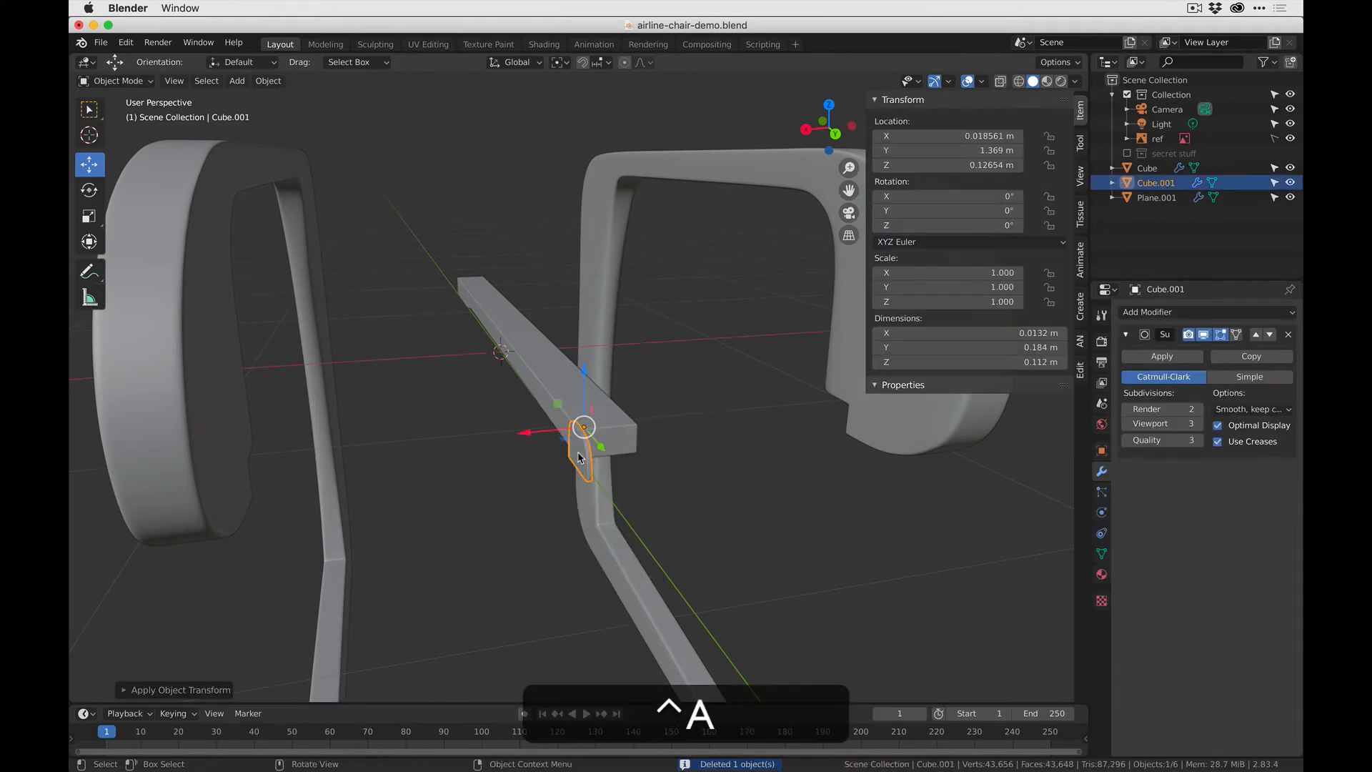
- Make a linked duplicate of the small plate and move it about -0.18 m along X to the bar's other side
{"action": "middle_click_drag", "start_coordinate": [584, 466], "coordinate": [498, 413], "text": "shift"}
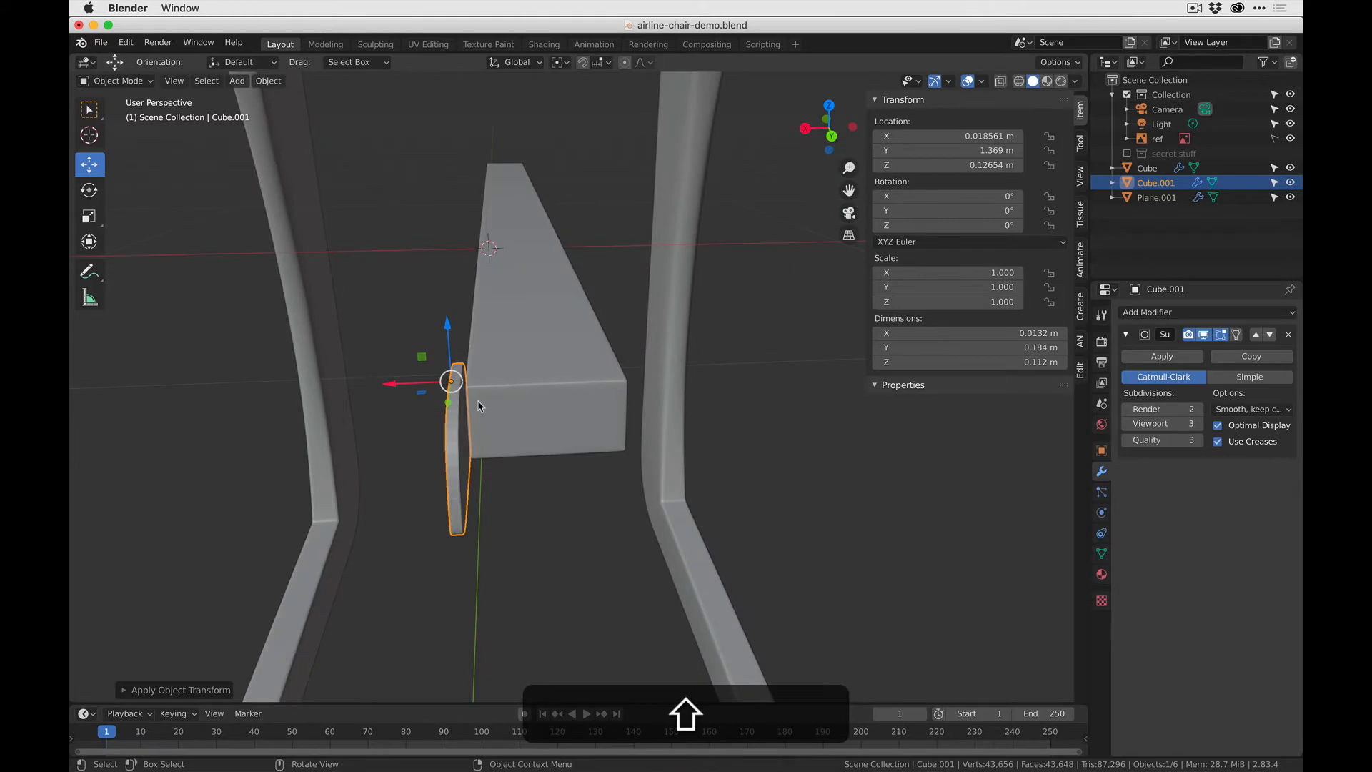
{"action": "key", "text": "alt+d"}
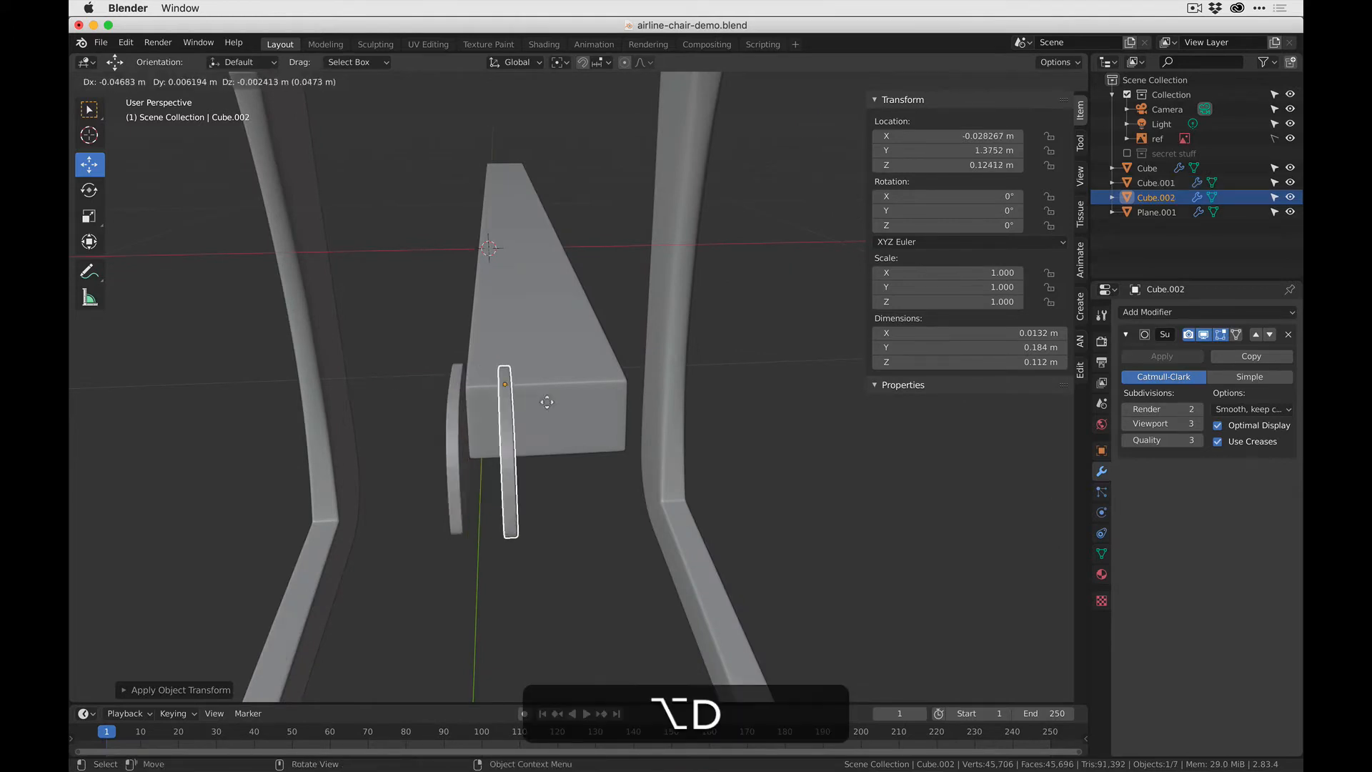
{"action": "key", "text": "x"}
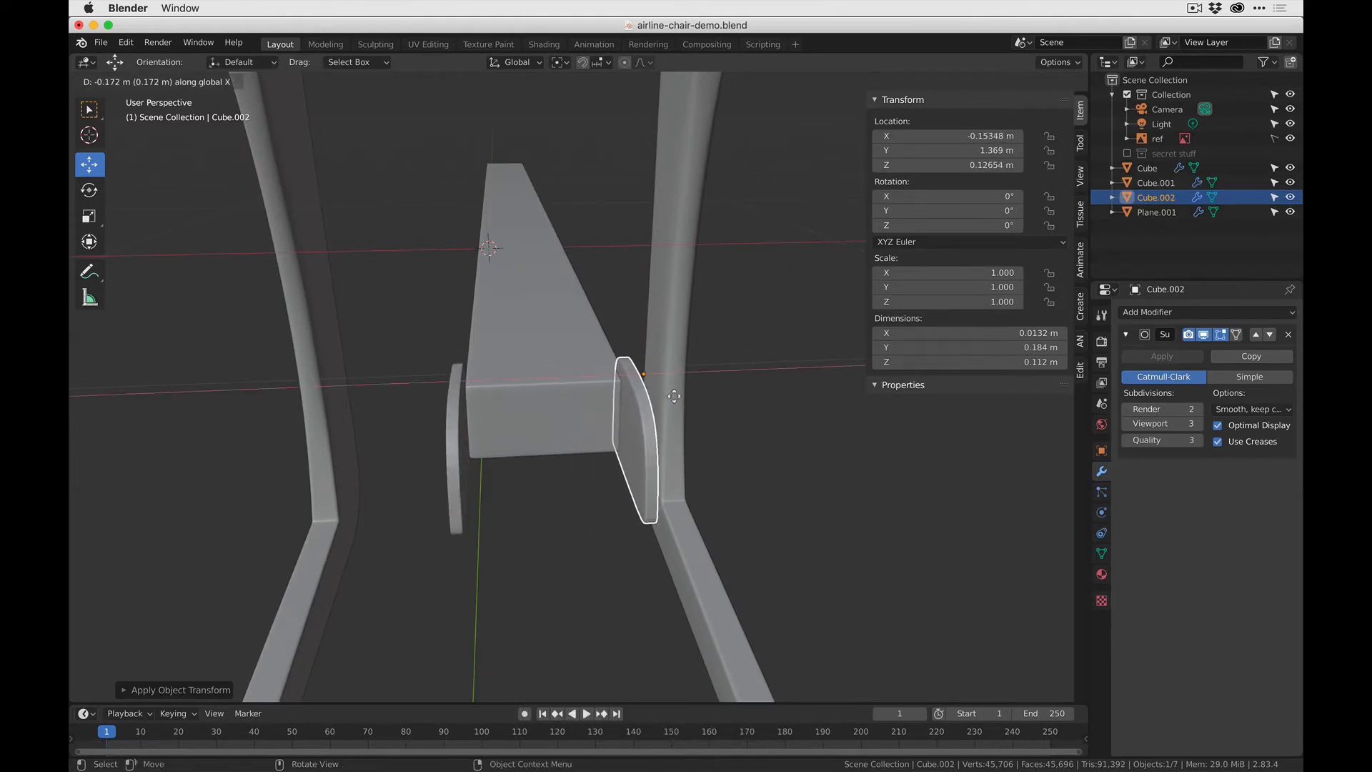
{"action": "left_click", "coordinate": [679, 395]}
{"action": "middle_click_drag", "start_coordinate": [651, 372], "coordinate": [711, 411]}
{"action": "scroll", "coordinate": [560, 402], "scroll_direction": "down", "scroll_amount": 8}
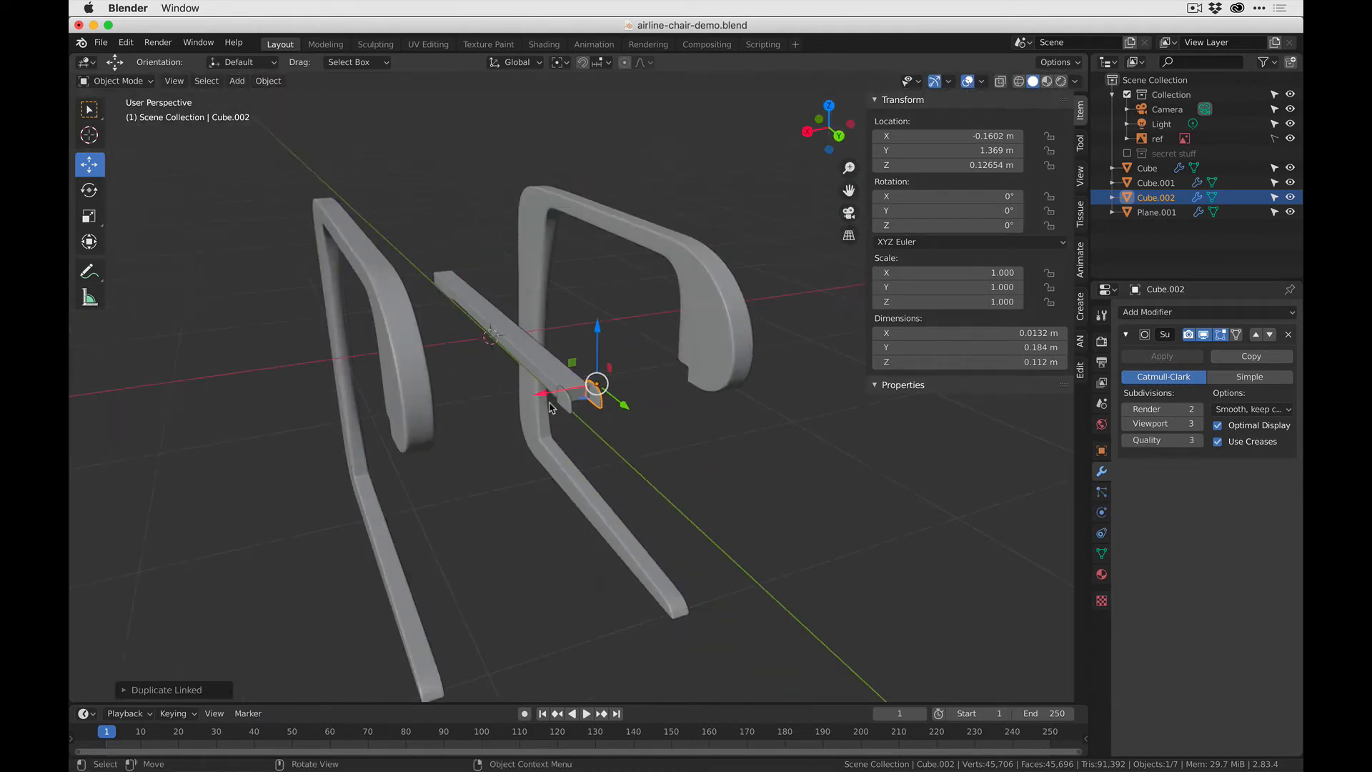
{"action": "middle_click_drag", "start_coordinate": [557, 406], "coordinate": [635, 395]}
{"action": "left_click", "coordinate": [574, 413], "text": "shift"}
{"action": "left_click", "coordinate": [502, 481]}
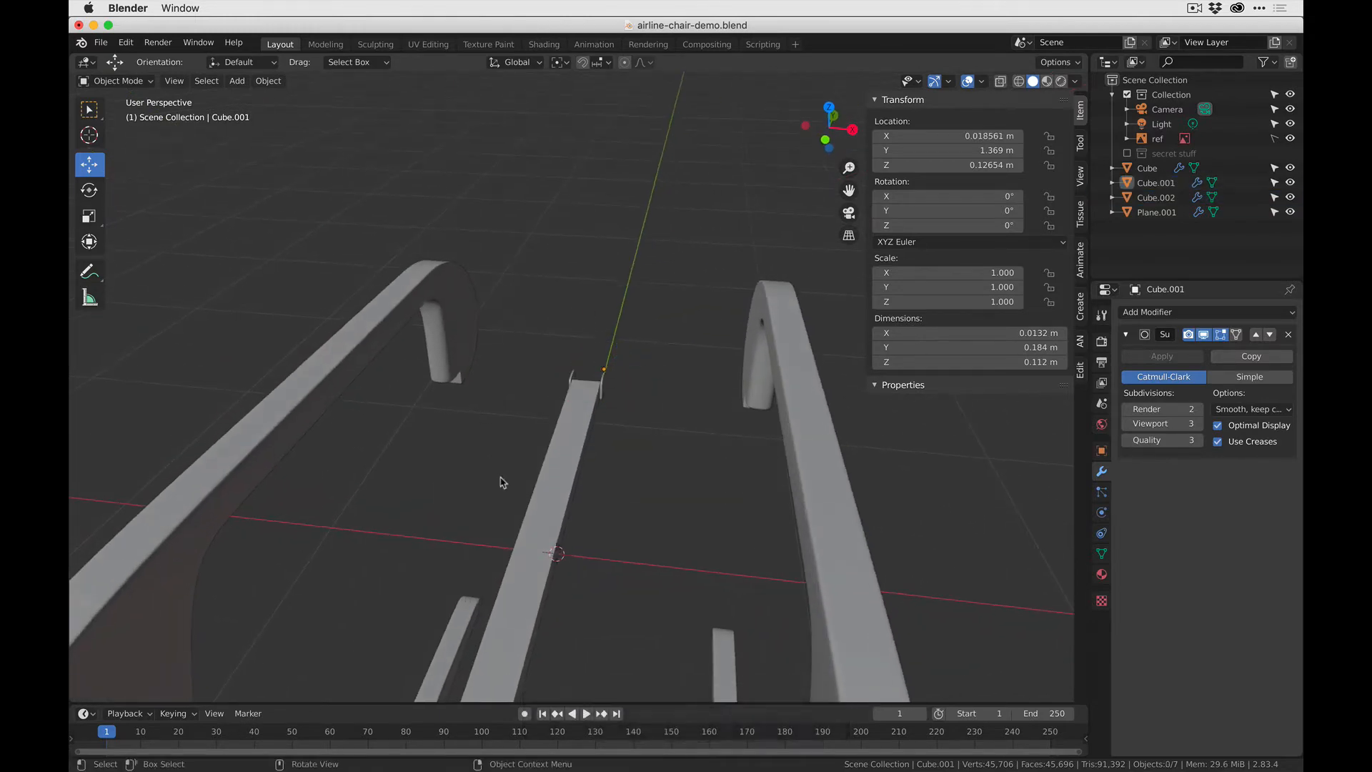
- Select the central bar and limit transforms to origins only
{"action": "middle_click_drag", "start_coordinate": [502, 481], "coordinate": [524, 355], "text": "shift"}
{"action": "left_click", "coordinate": [534, 370]}
{"action": "key", "text": "KP_Decimal"}
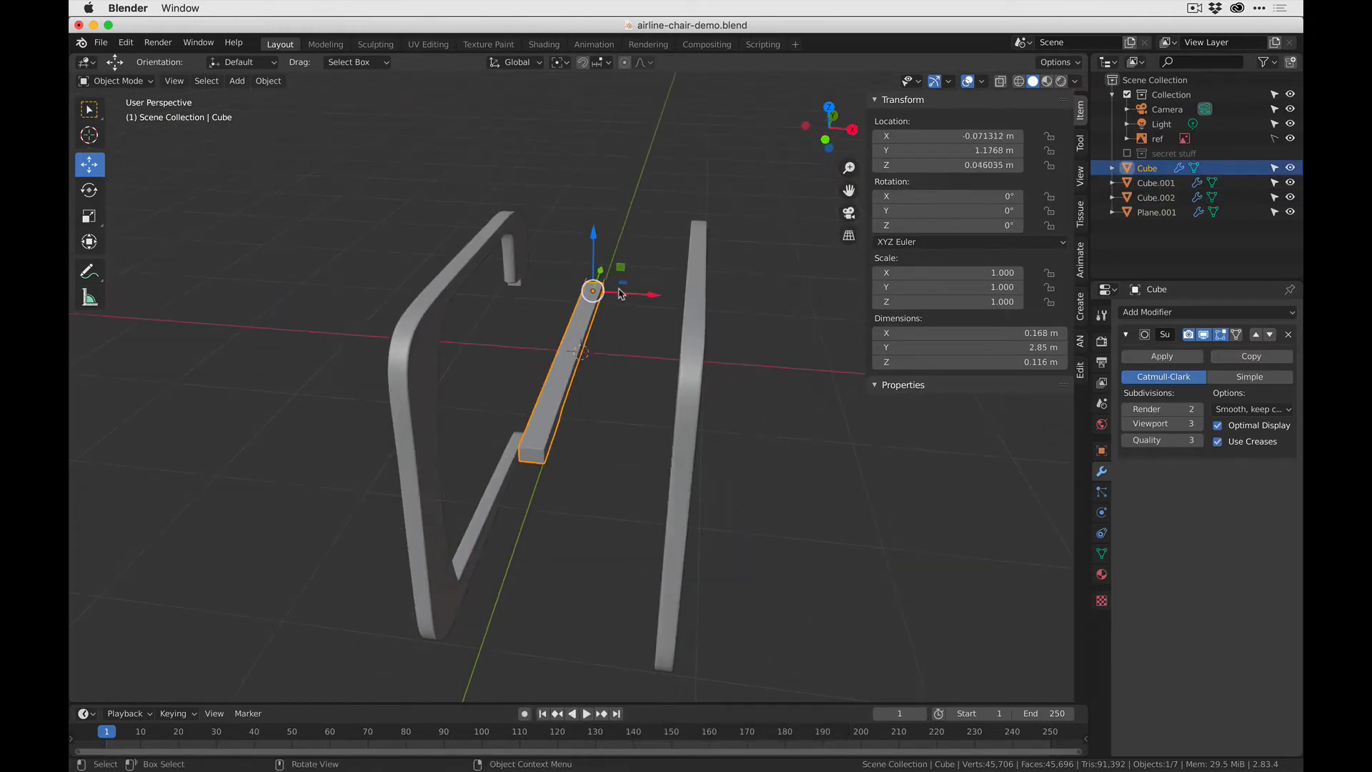
{"action": "left_click", "coordinate": [1069, 64]}
{"action": "left_click", "coordinate": [1124, 123]}
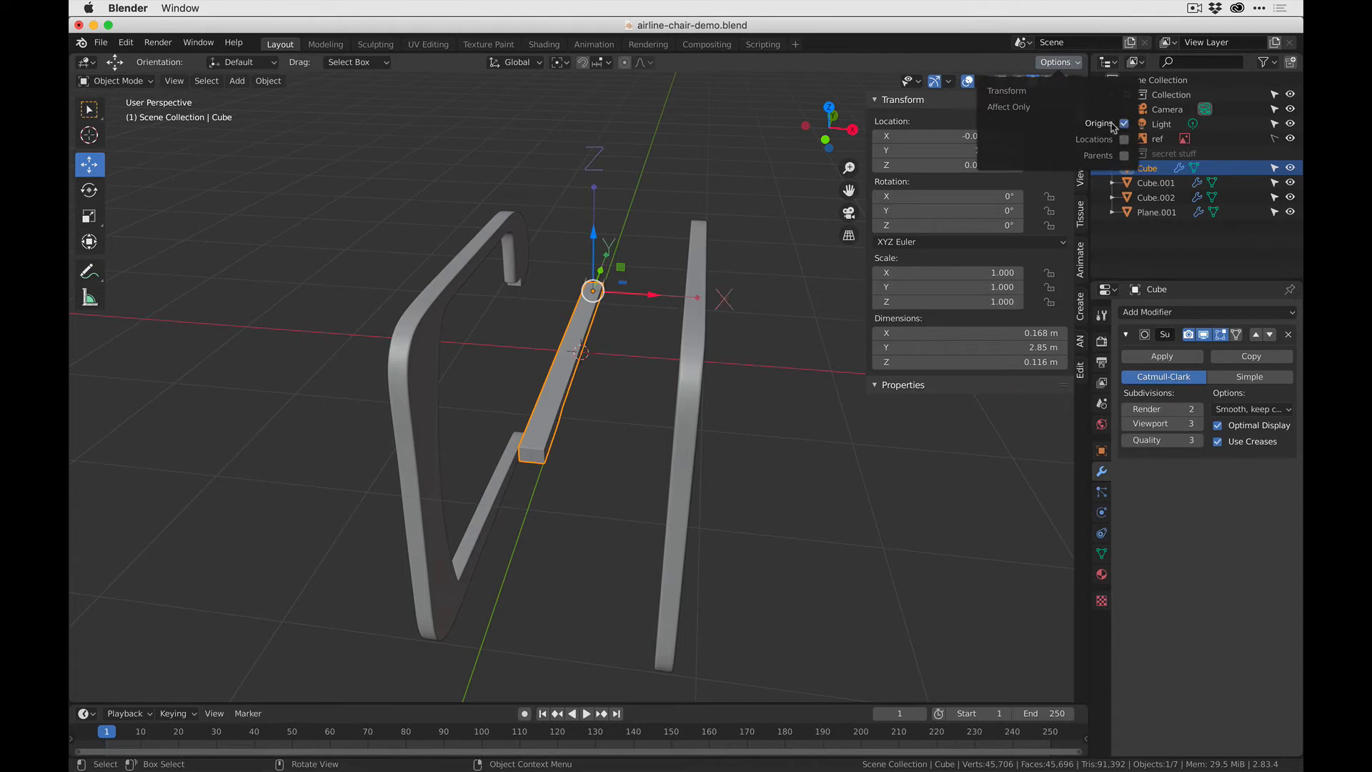
- Turn on snapping and move the central bar's origin to the world origin at 0, 0, 0
{"action": "middle_click_drag", "start_coordinate": [648, 328], "coordinate": [509, 370]}
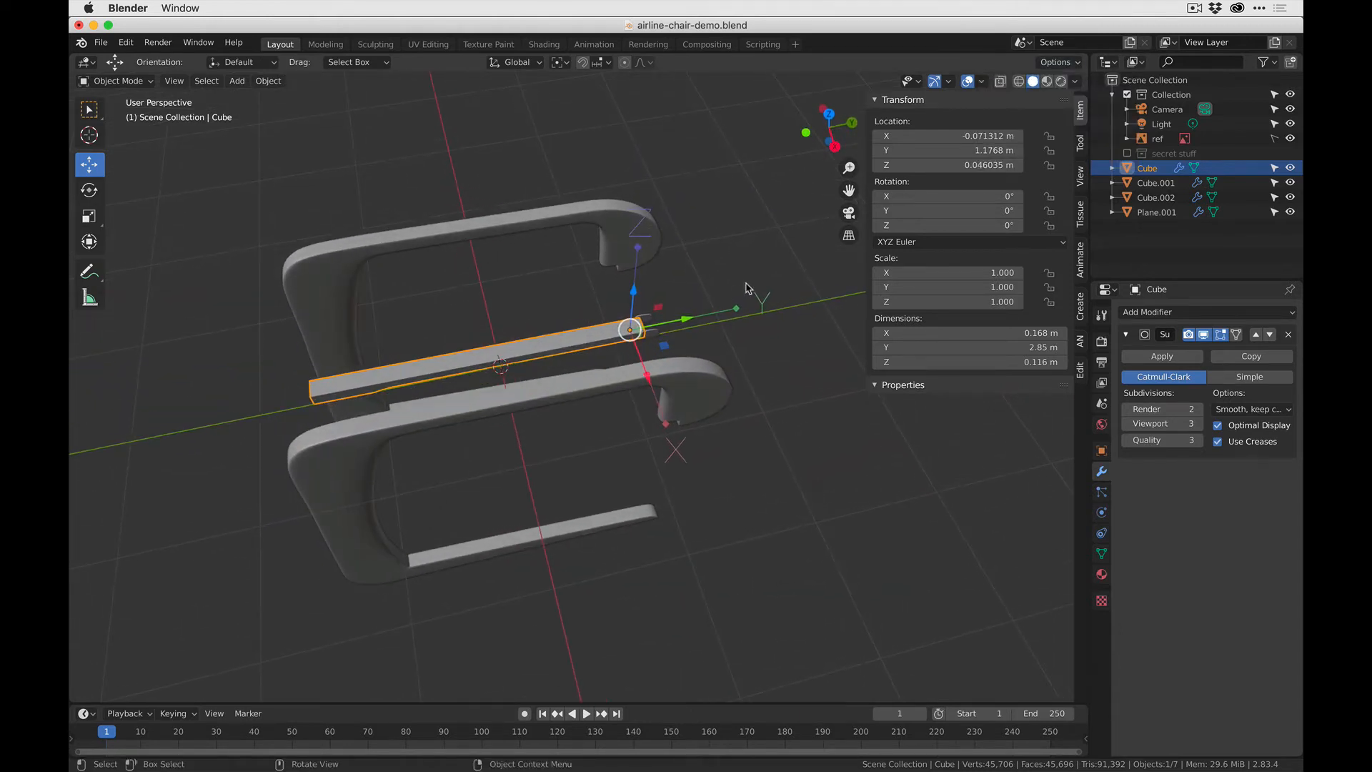
{"action": "left_click_drag", "start_coordinate": [681, 319], "coordinate": [565, 340]}
{"action": "left_click", "coordinate": [582, 62]}
{"action": "middle_click_drag", "start_coordinate": [551, 483], "coordinate": [591, 246]}
{"action": "scroll", "coordinate": [583, 223], "scroll_direction": "up", "scroll_amount": 3}
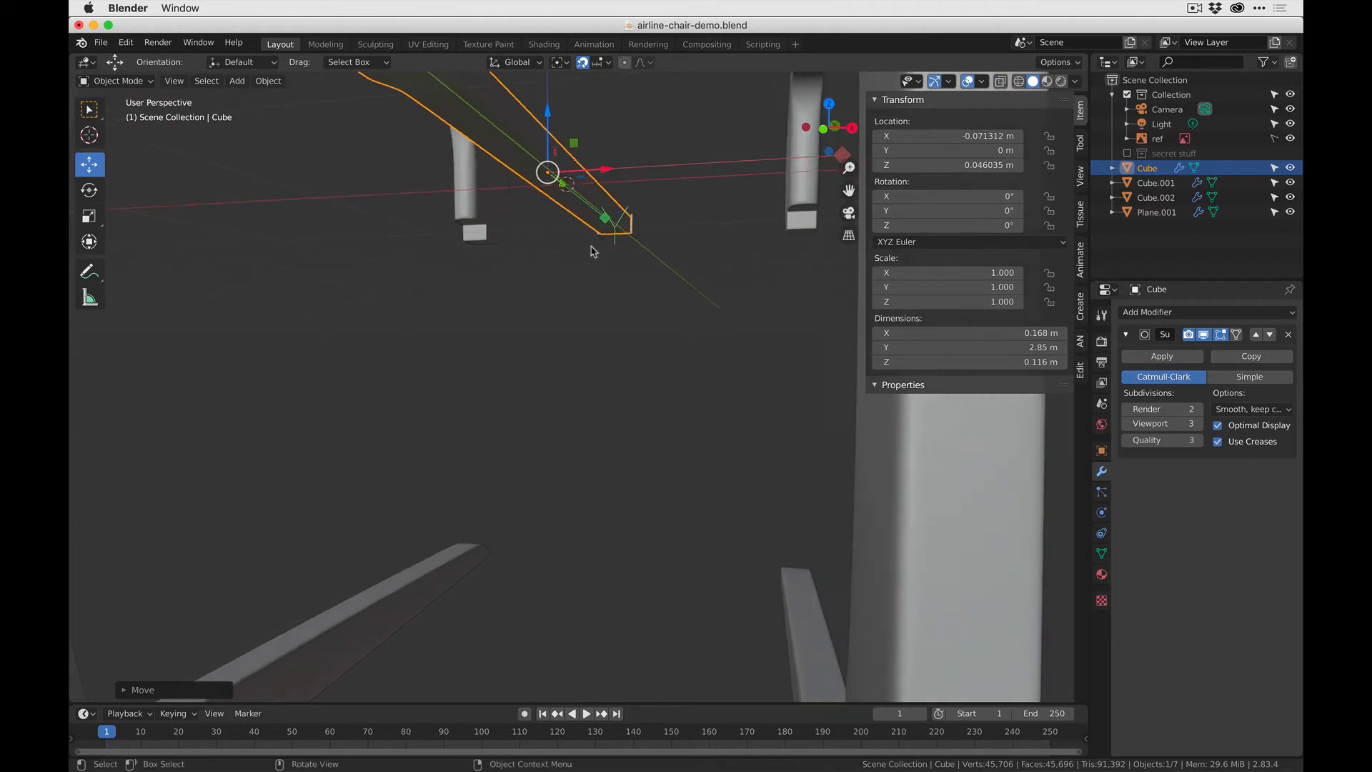
{"action": "left_click_drag", "start_coordinate": [549, 172], "coordinate": [567, 184]}
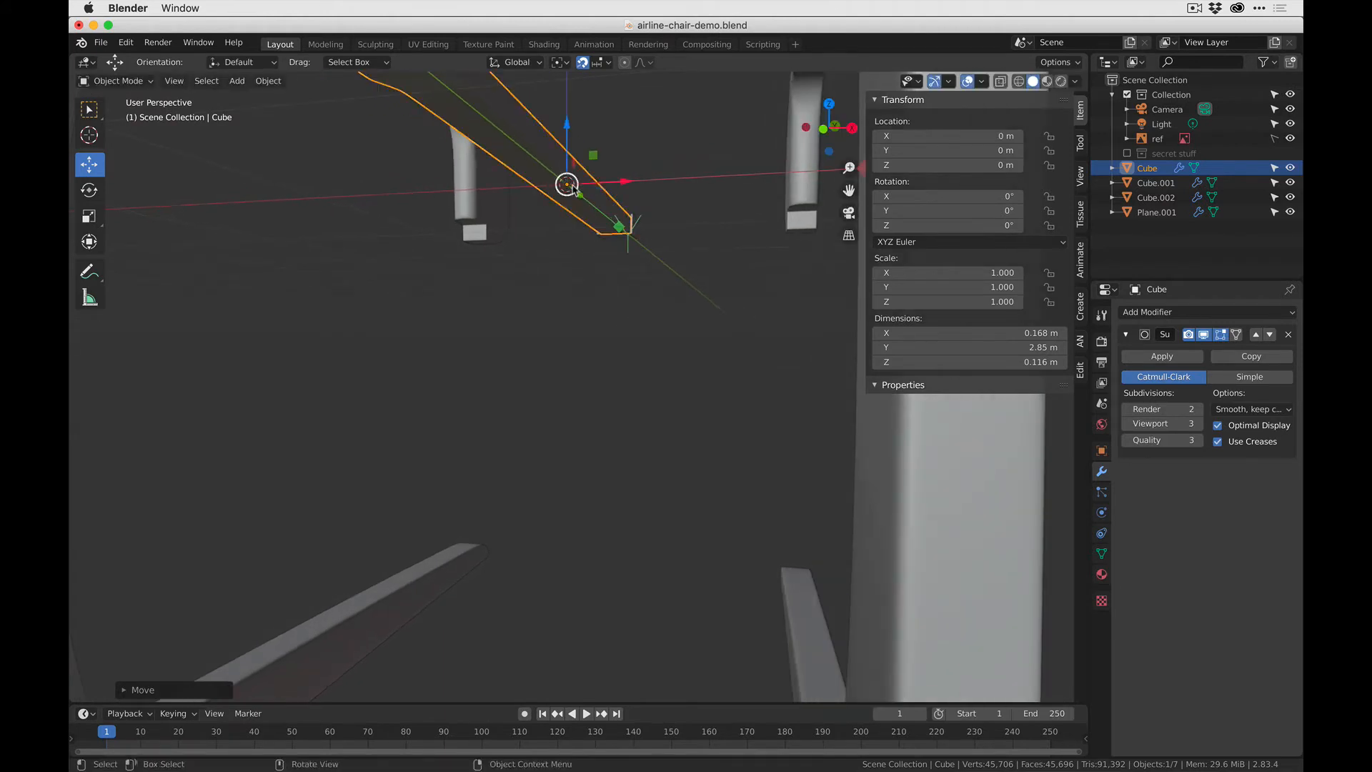
- In Edit Mode with X-ray on, select all of the bar's geometry and move it along X to a median of 1 m
{"action": "middle_click_drag", "start_coordinate": [568, 186], "coordinate": [627, 277]}
{"action": "scroll", "coordinate": [626, 286], "scroll_direction": "down", "scroll_amount": 5}
{"action": "middle_click_drag", "start_coordinate": [629, 410], "coordinate": [560, 143], "text": "shift"}
{"action": "key", "text": "Tab"}
{"action": "left_click_drag", "start_coordinate": [559, 140], "coordinate": [668, 386]}
{"action": "left_click_drag", "start_coordinate": [692, 221], "coordinate": [783, 216]}
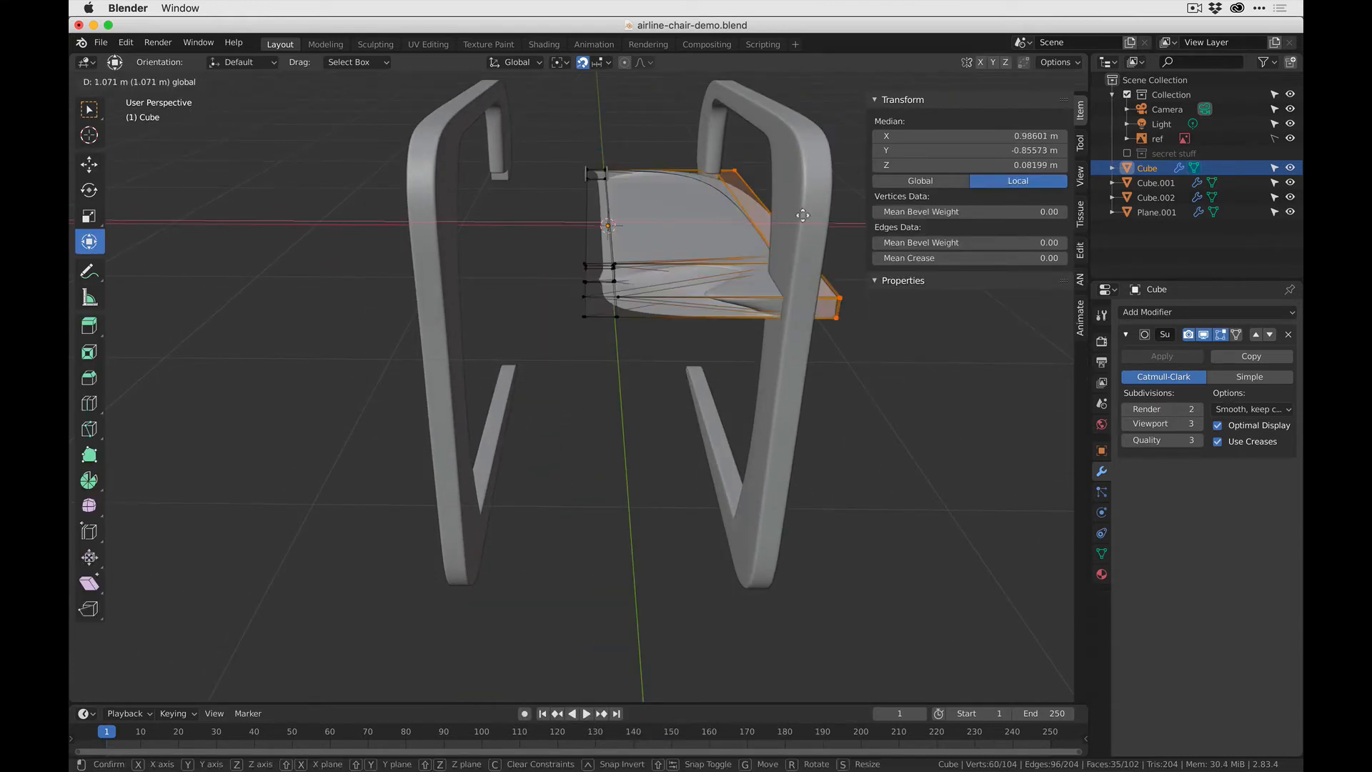
{"action": "key", "text": "super+z"}
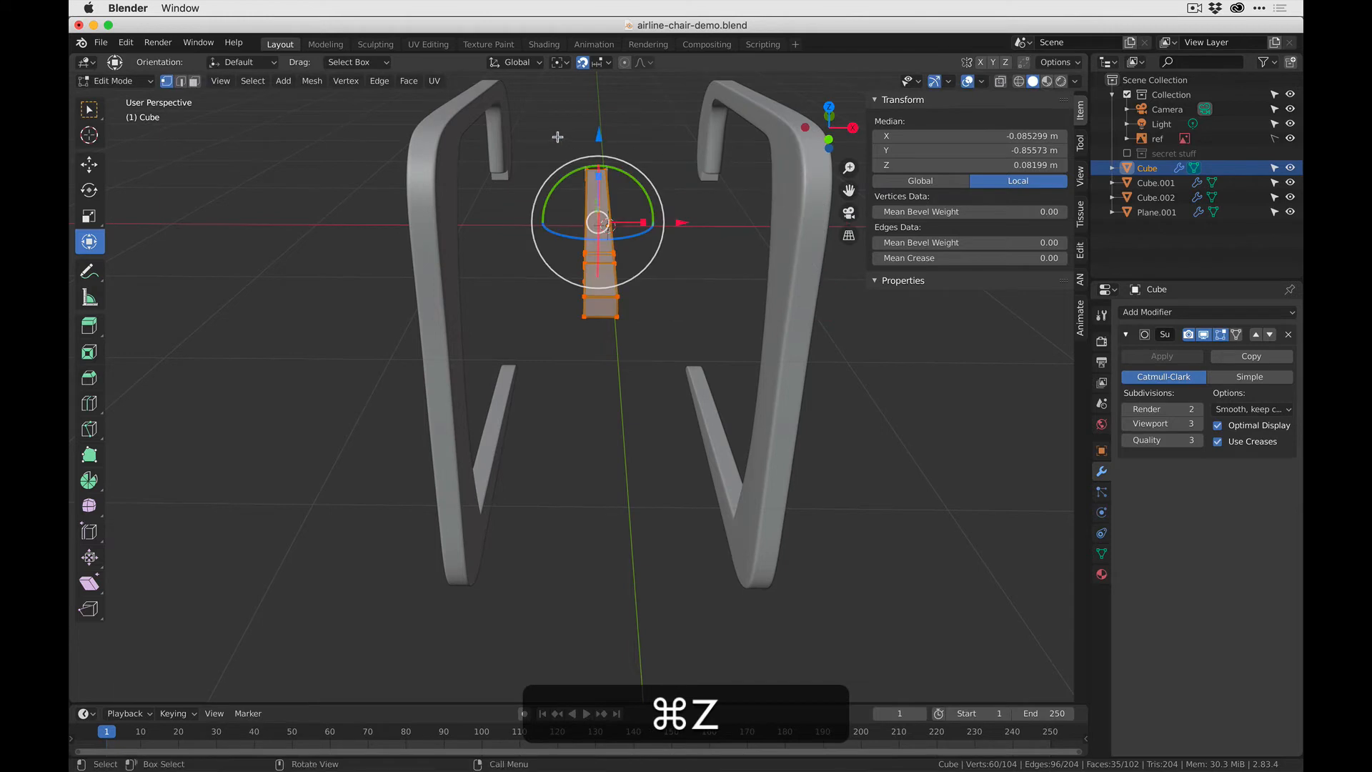
{"action": "left_click", "coordinate": [1000, 81]}
{"action": "key", "text": "a"}
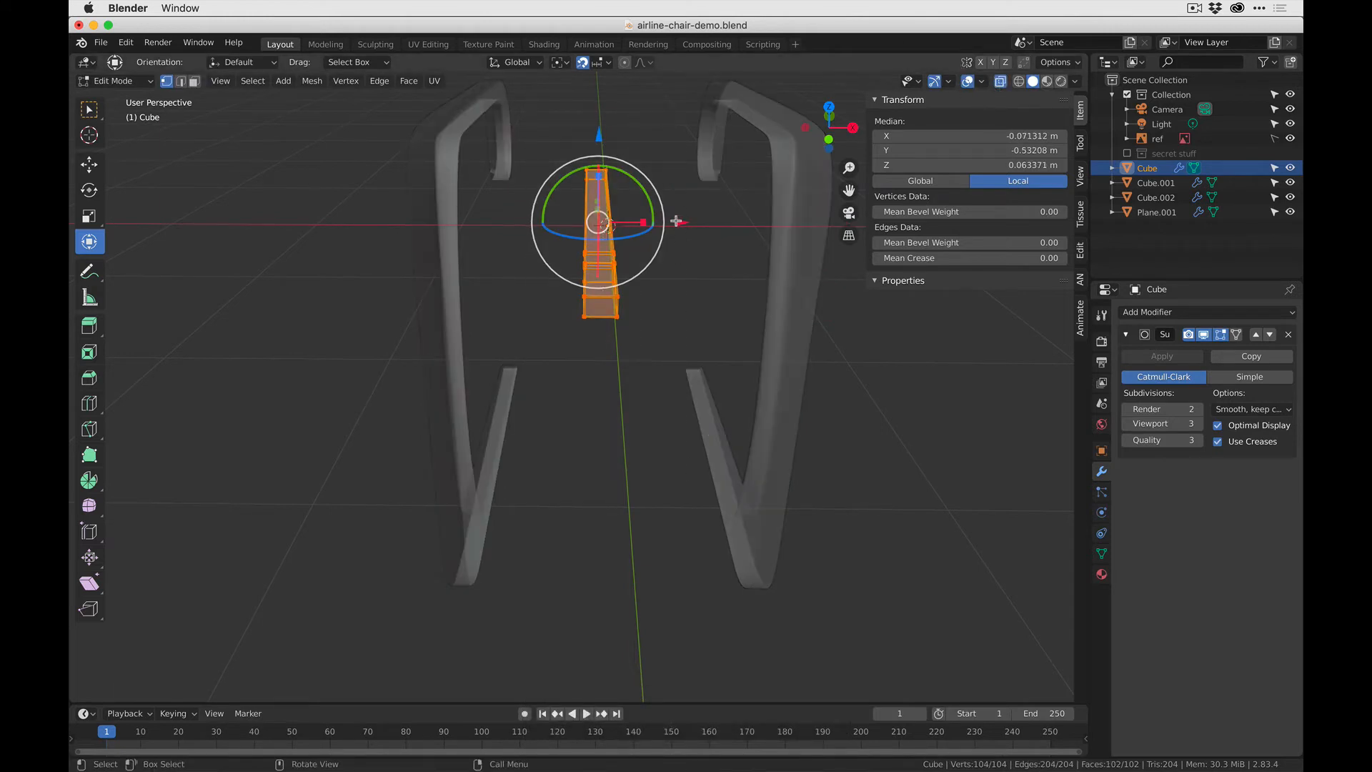
{"action": "left_click_drag", "start_coordinate": [676, 221], "coordinate": [800, 224]}
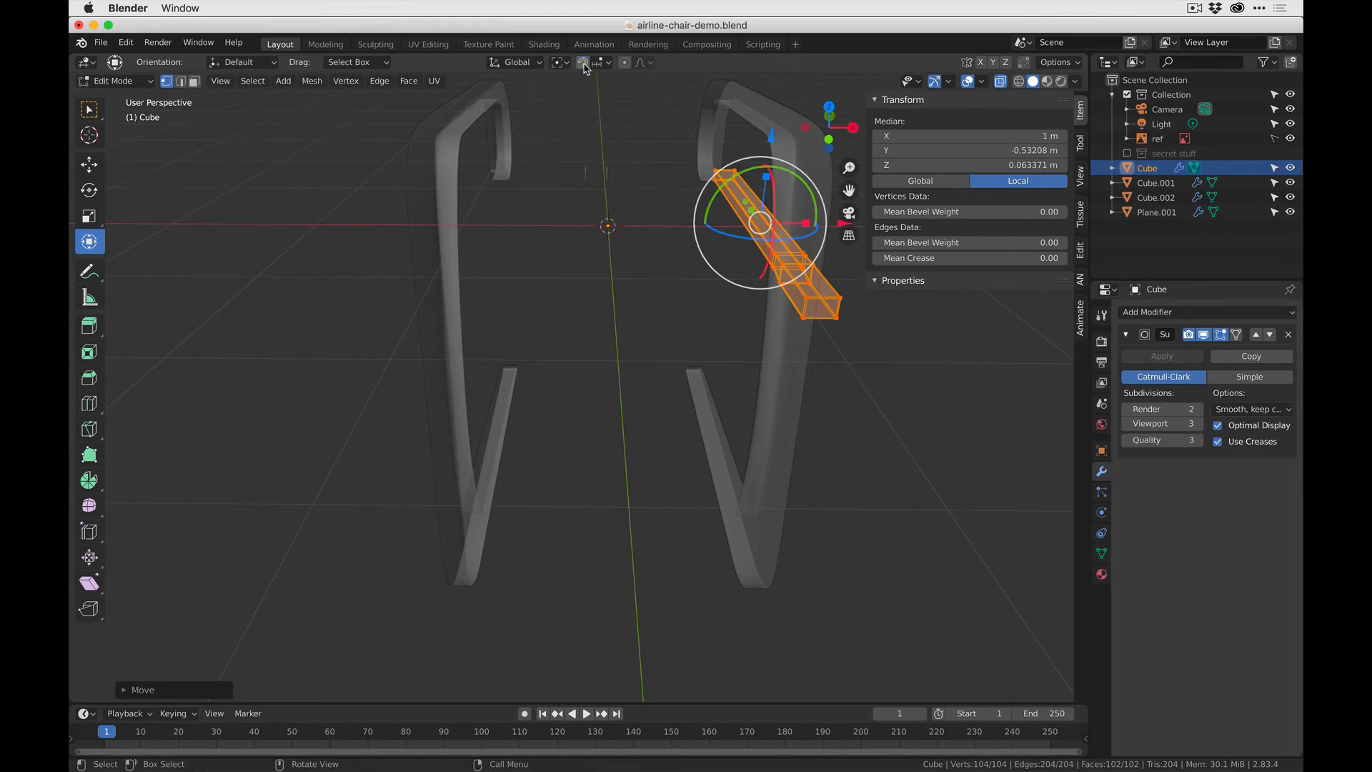
- Turn off snapping and align the bar's geometry with the side frame in front view, at about 0.88 m median X
{"action": "middle_click_drag", "start_coordinate": [726, 403], "coordinate": [652, 309]}
{"action": "key", "text": "g"}
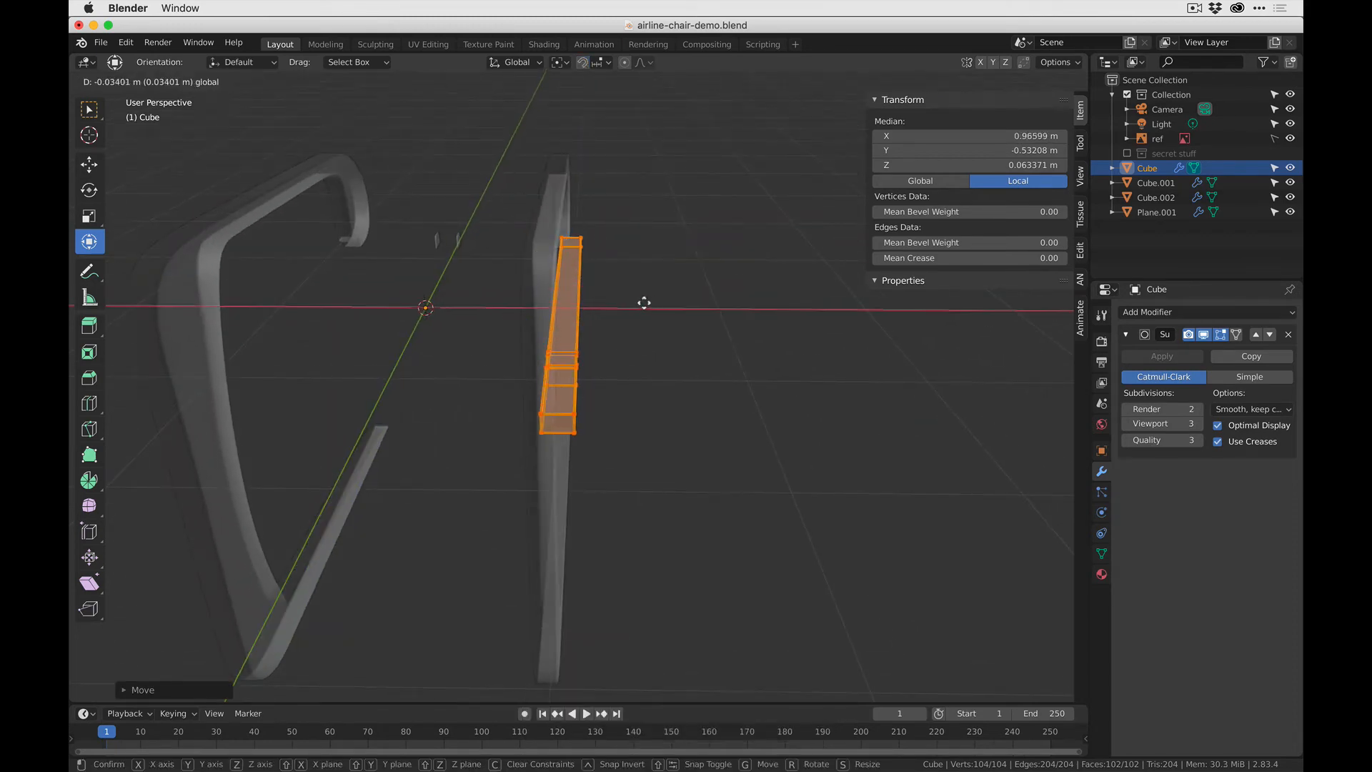
{"action": "left_click", "coordinate": [634, 297]}
{"action": "left_click", "coordinate": [828, 135]}
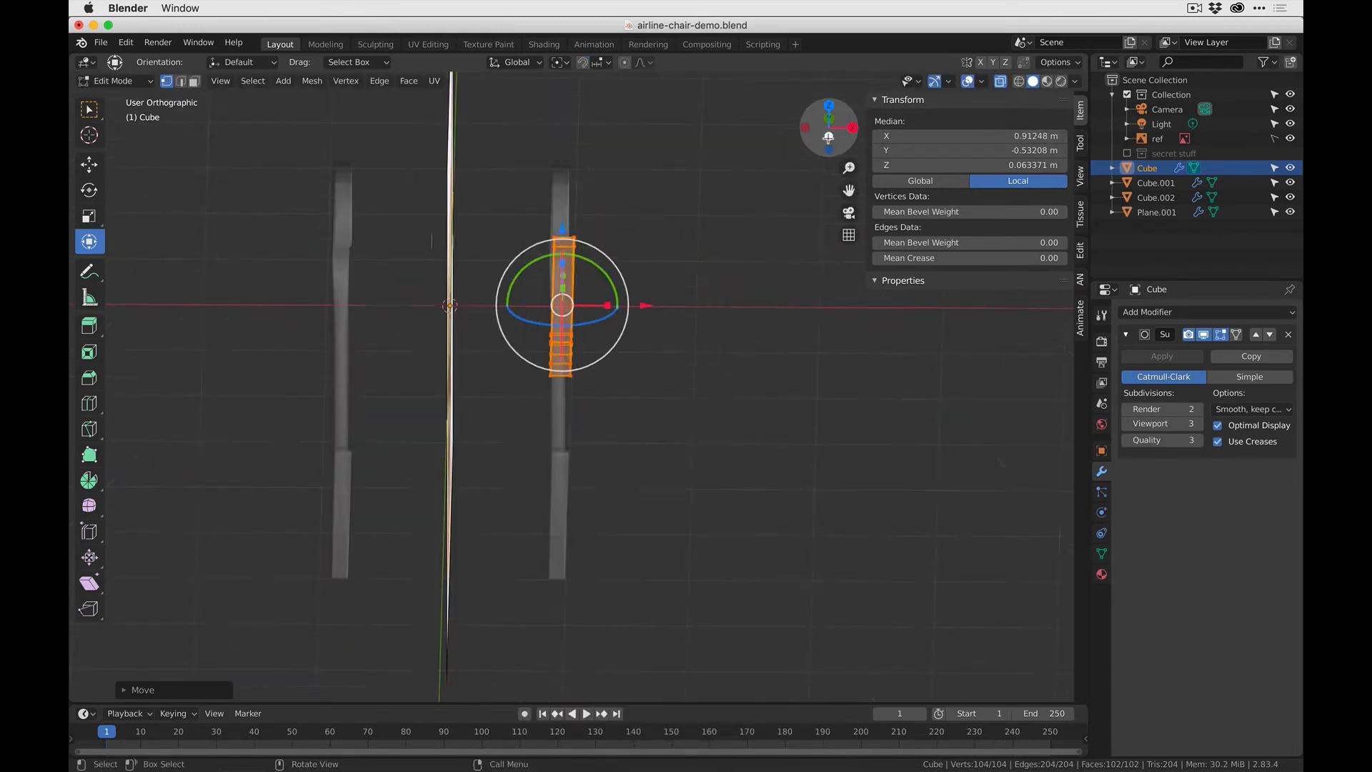
{"action": "scroll", "coordinate": [534, 270], "scroll_direction": "up", "scroll_amount": 5}
{"action": "middle_click_drag", "start_coordinate": [539, 162], "coordinate": [537, 331], "text": "shift"}
{"action": "scroll", "coordinate": [615, 224], "scroll_direction": "up", "scroll_amount": 4}
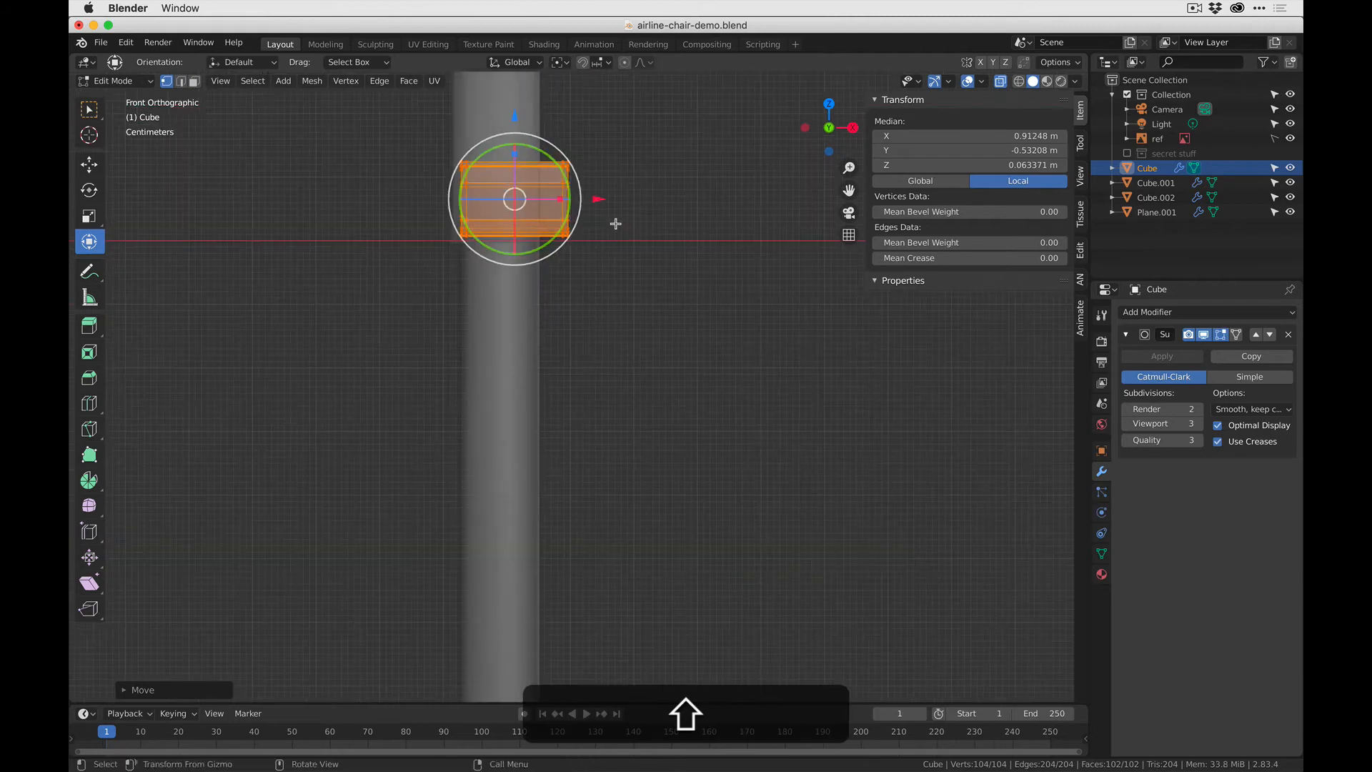
{"action": "left_click_drag", "start_coordinate": [598, 199], "coordinate": [585, 198]}
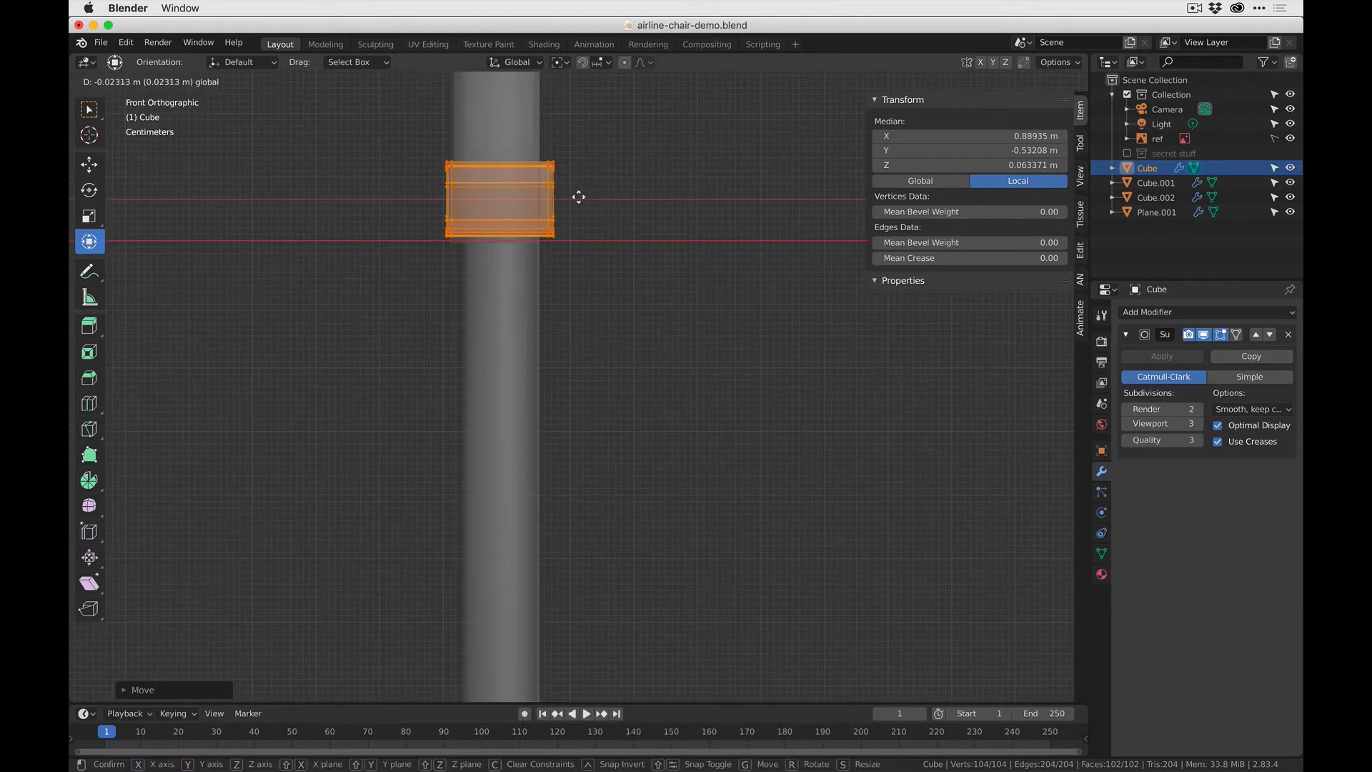
{"action": "left_click_drag", "start_coordinate": [578, 196], "coordinate": [575, 197]}
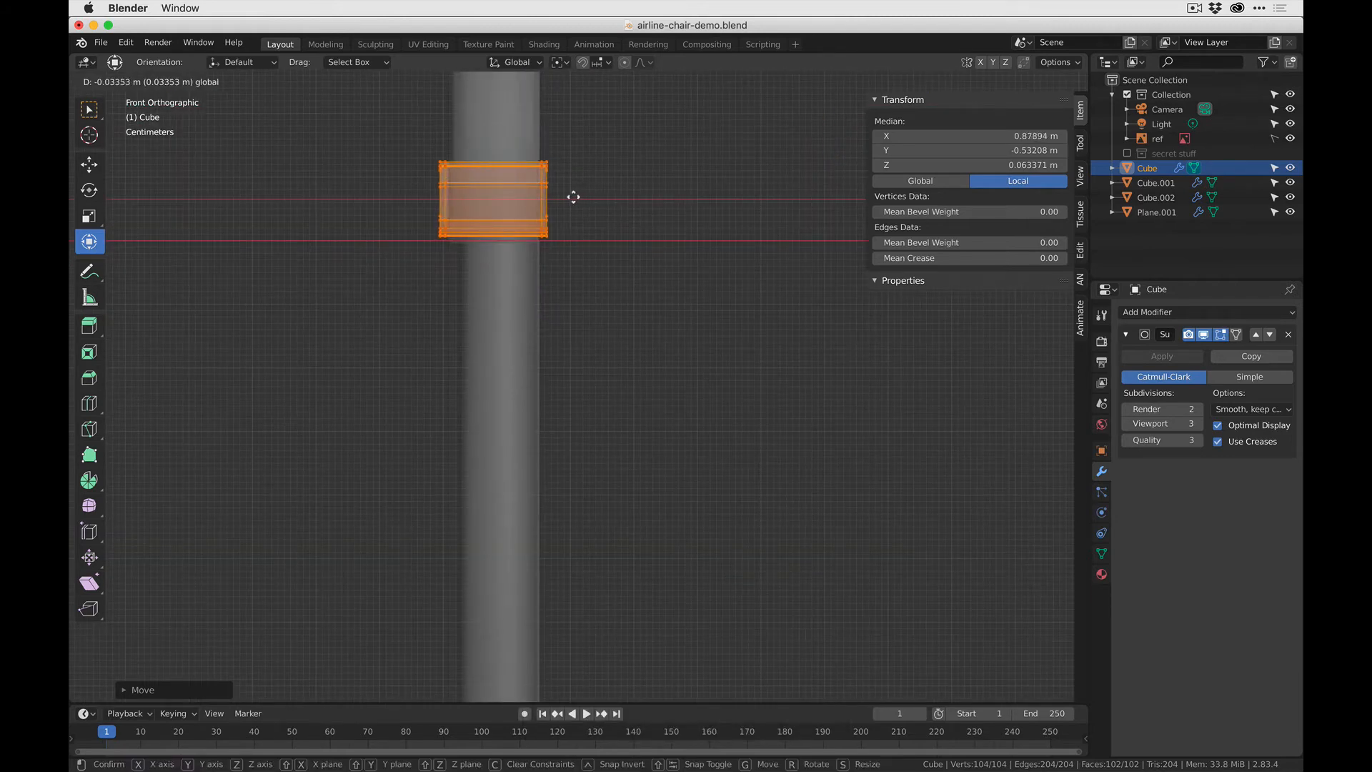
{"action": "left_click", "coordinate": [574, 196]}
{"action": "scroll", "coordinate": [203, 302], "scroll_direction": "down", "scroll_amount": 3}
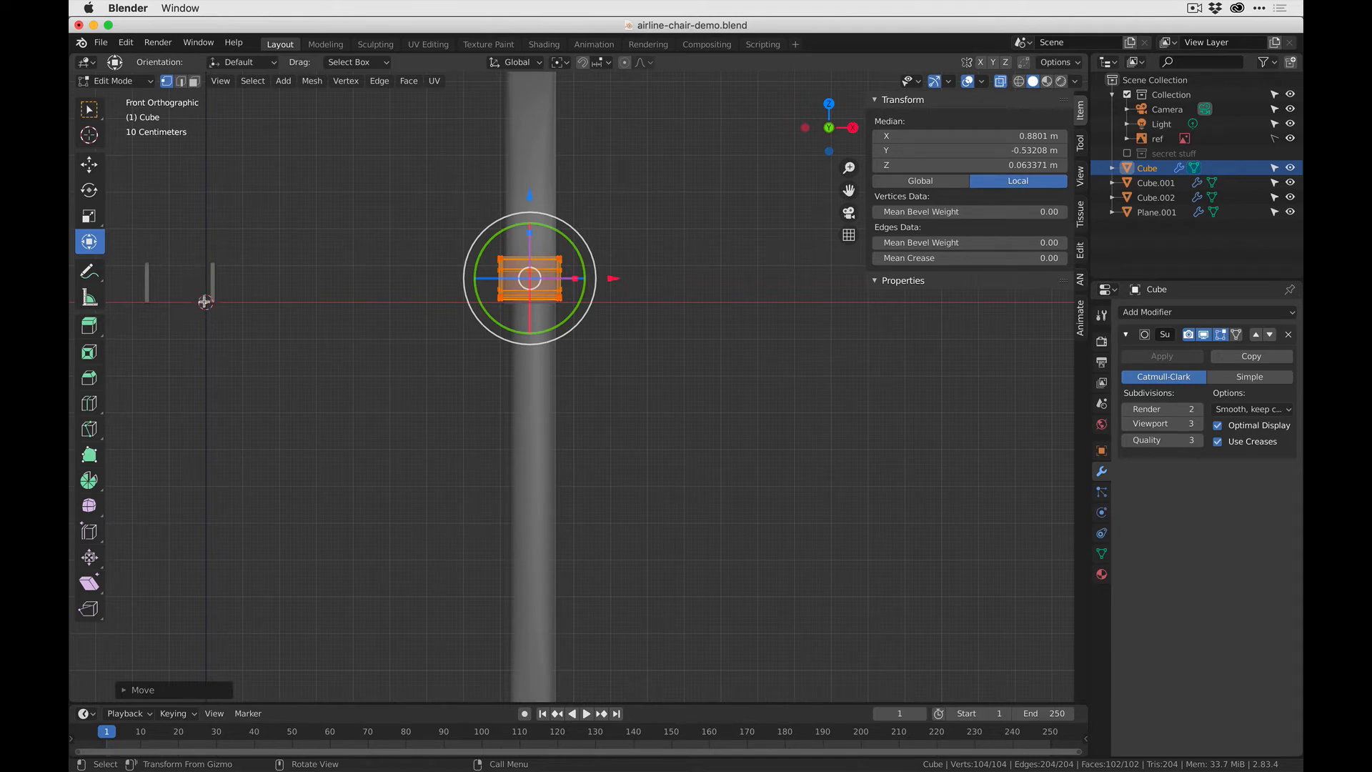
- Return to Object Mode, turn off the origins-only transform option and deselect the bar
{"action": "key", "text": "Tab"}
{"action": "middle_click_drag", "start_coordinate": [200, 285], "coordinate": [291, 303]}
{"action": "scroll", "coordinate": [291, 303], "scroll_direction": "down", "scroll_amount": 5}
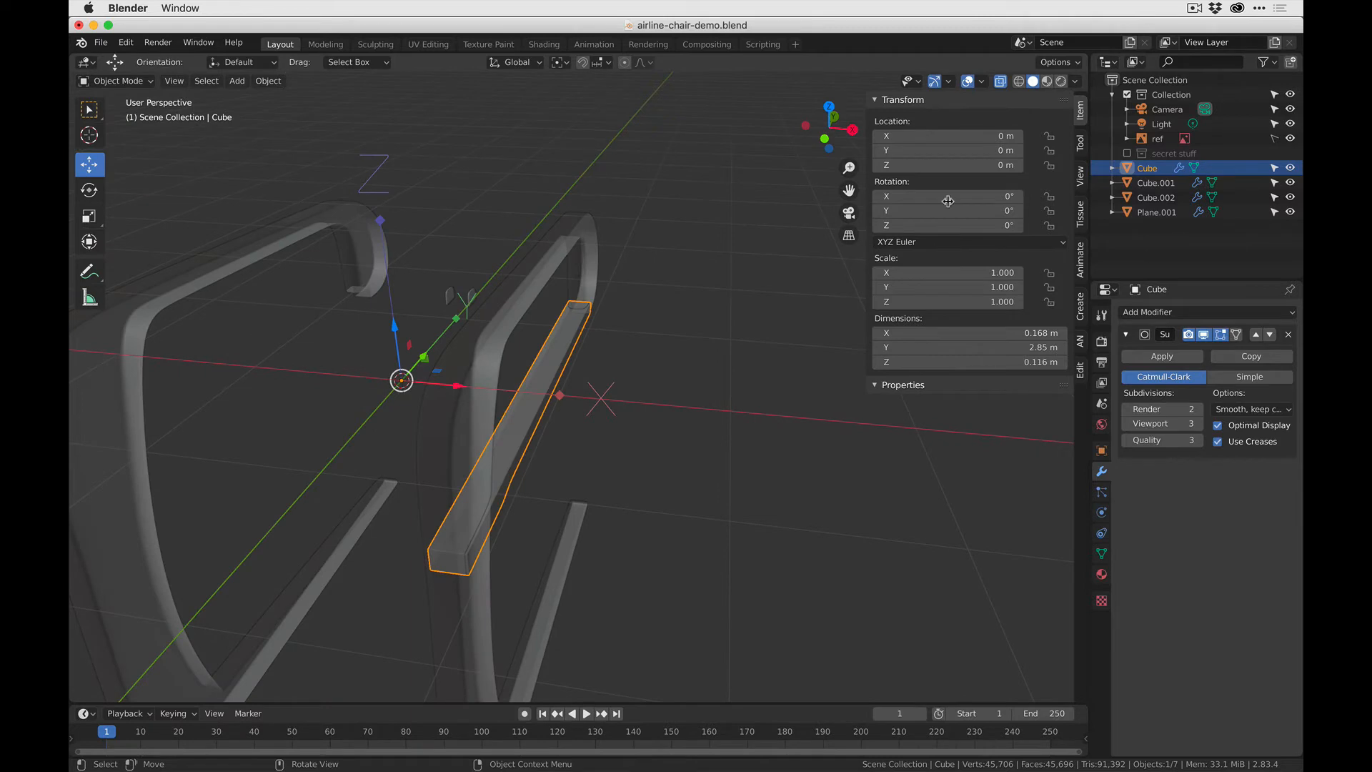
{"action": "left_click", "coordinate": [1058, 63]}
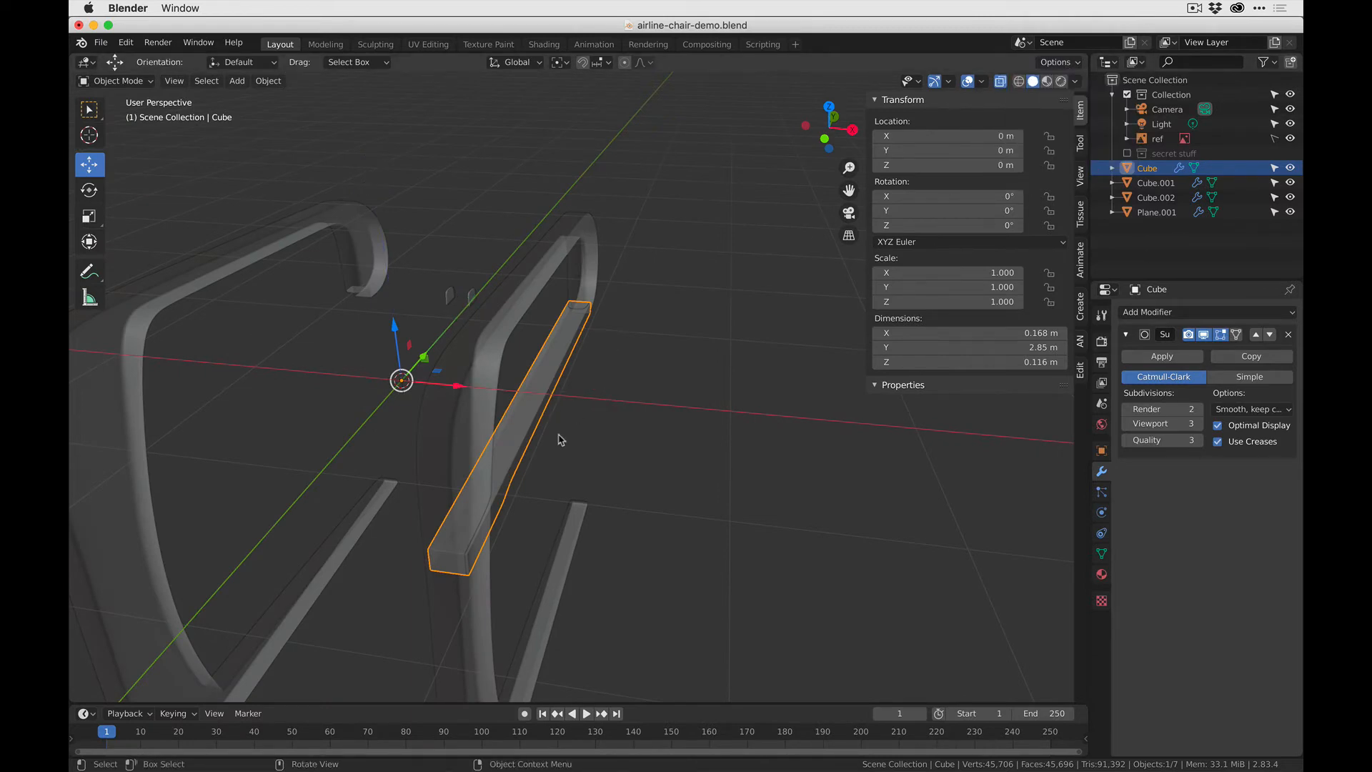
{"action": "left_click", "coordinate": [609, 411]}
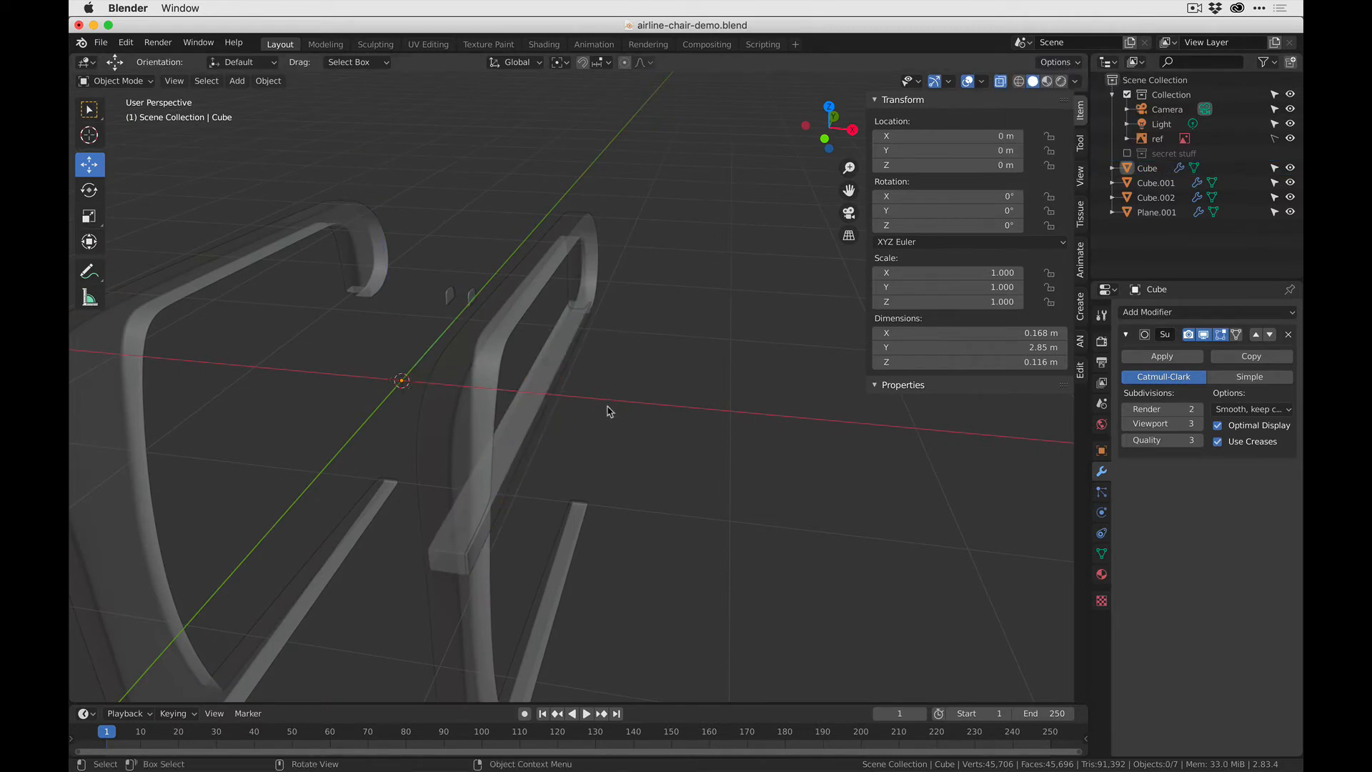
- Examine the side frame's Mirror modifier and the placement of the two small plates
{"action": "left_click", "coordinate": [571, 243]}
{"action": "left_click", "coordinate": [562, 432]}
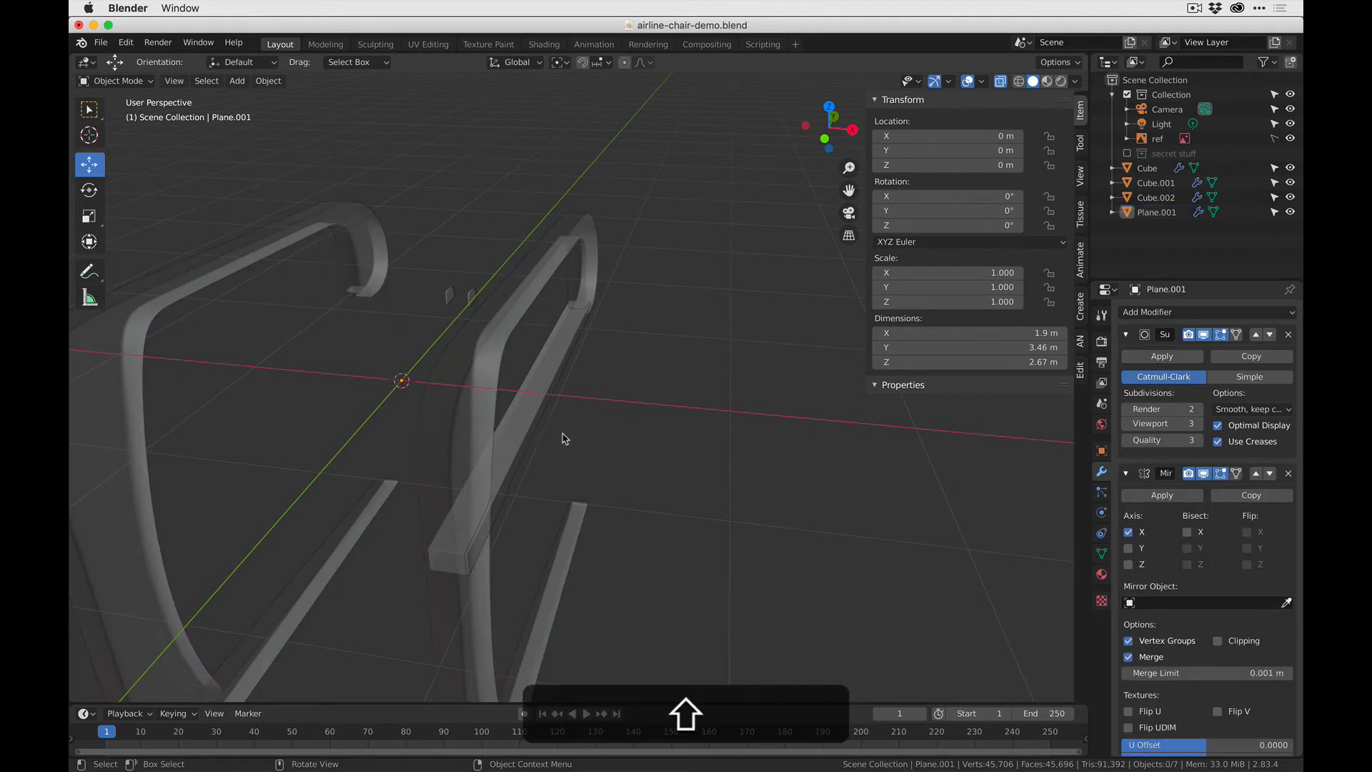
{"action": "middle_click_drag", "start_coordinate": [564, 436], "coordinate": [403, 208], "text": "shift"}
{"action": "left_click", "coordinate": [433, 206]}
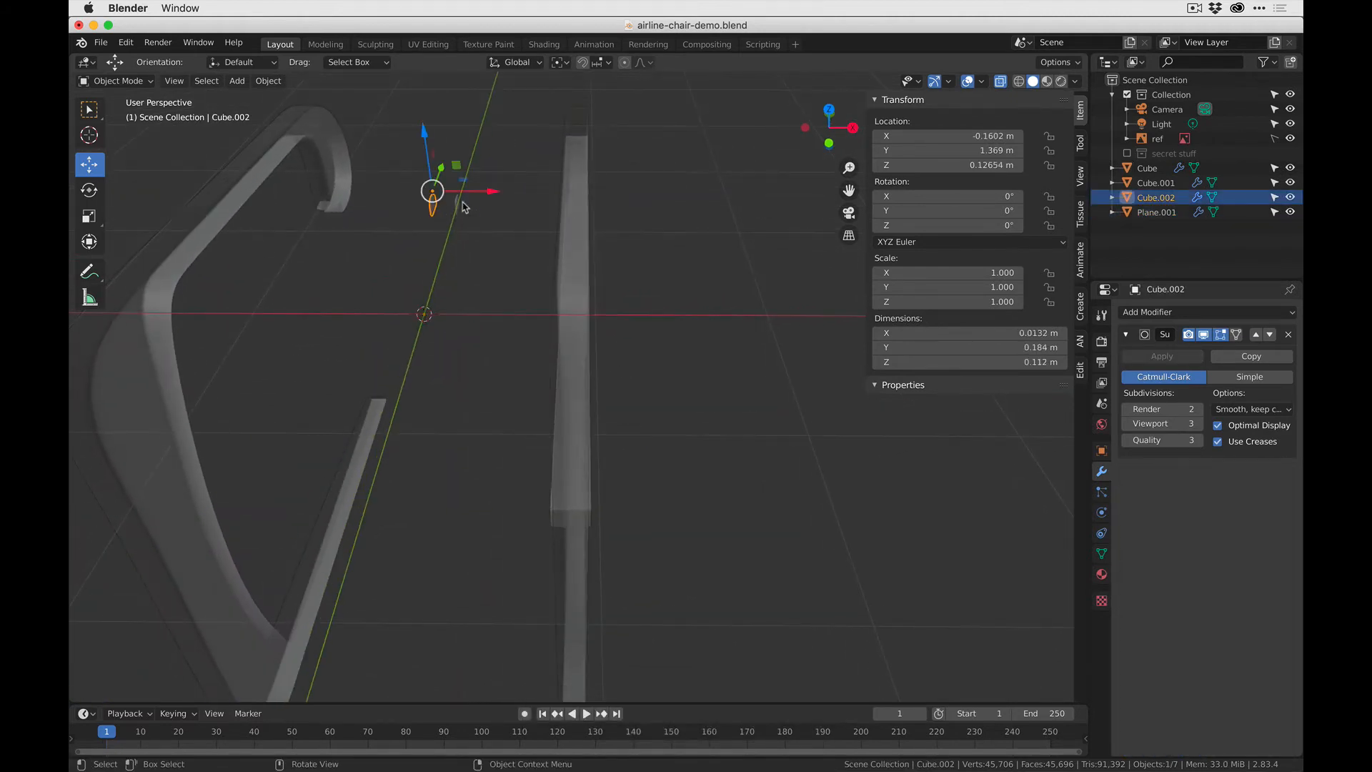
{"action": "left_click", "coordinate": [460, 203], "text": "shift"}
{"action": "middle_click_drag", "start_coordinate": [547, 325], "coordinate": [612, 300]}
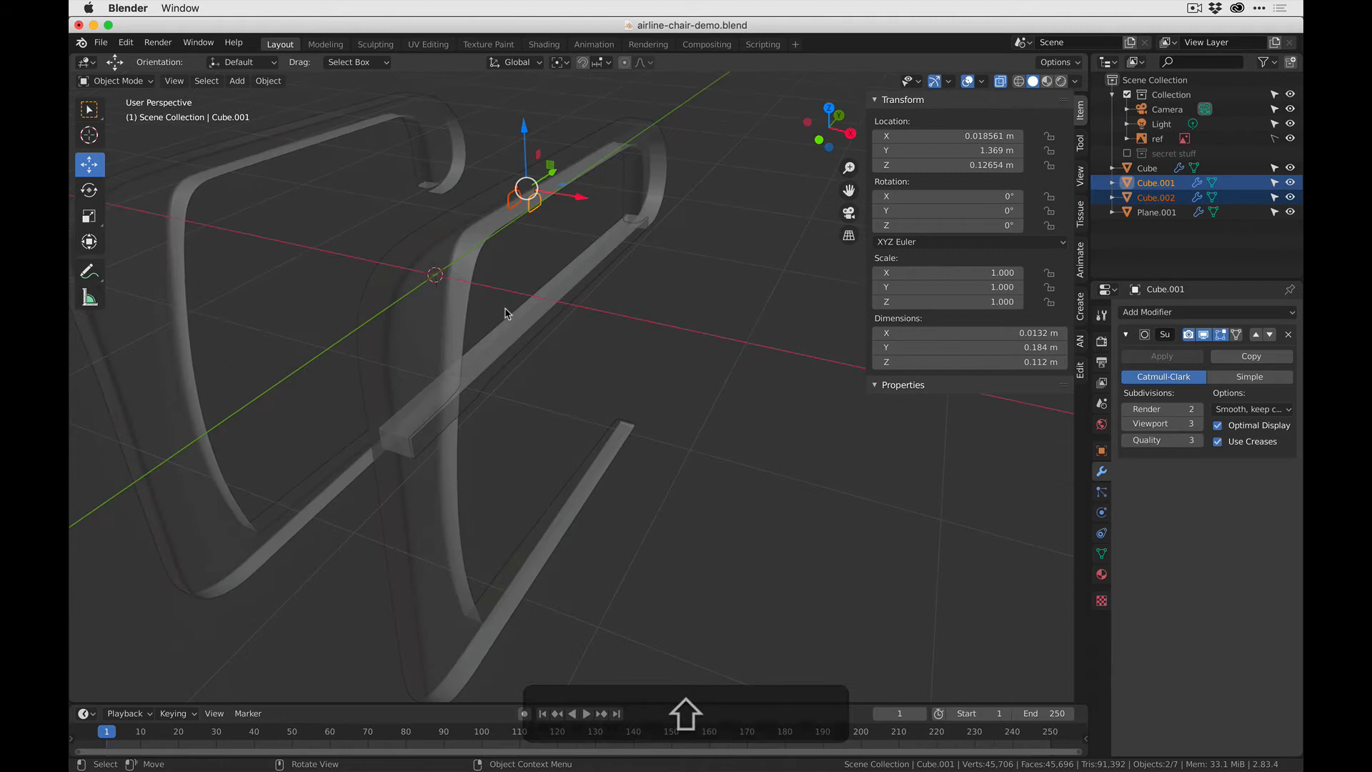
- Add a Mirror modifier on the X axis to the long bar so the opposite side frame gets one too
{"action": "left_click", "coordinate": [590, 277]}
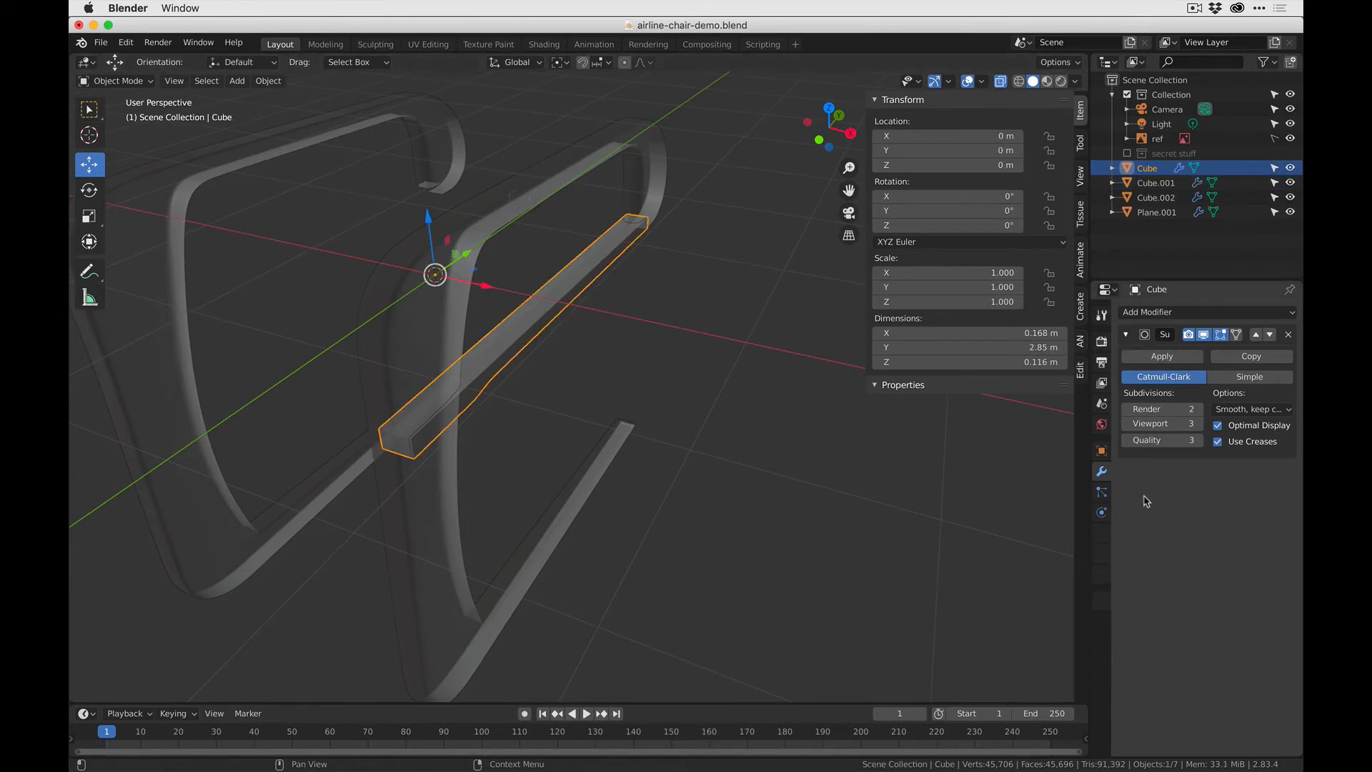
{"action": "left_click", "coordinate": [1177, 312]}
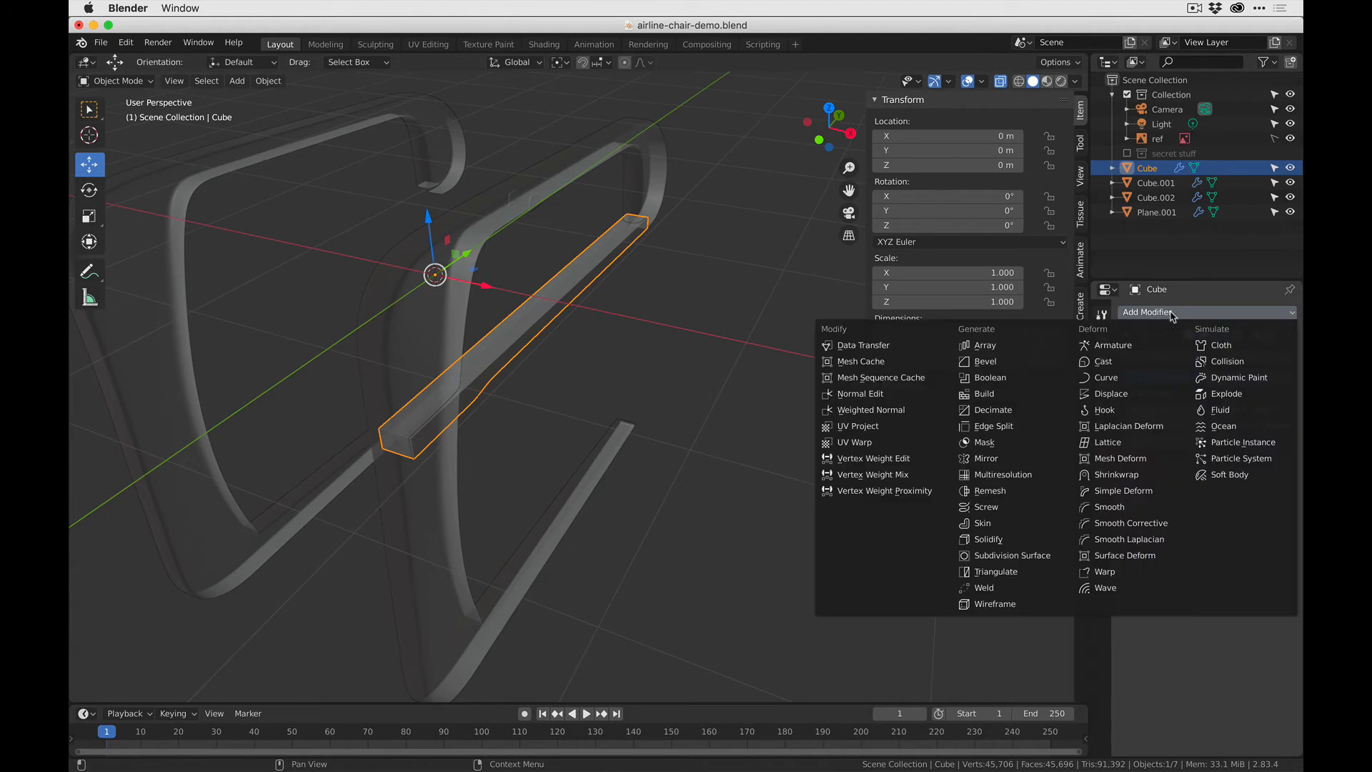
{"action": "left_click", "coordinate": [1018, 465]}
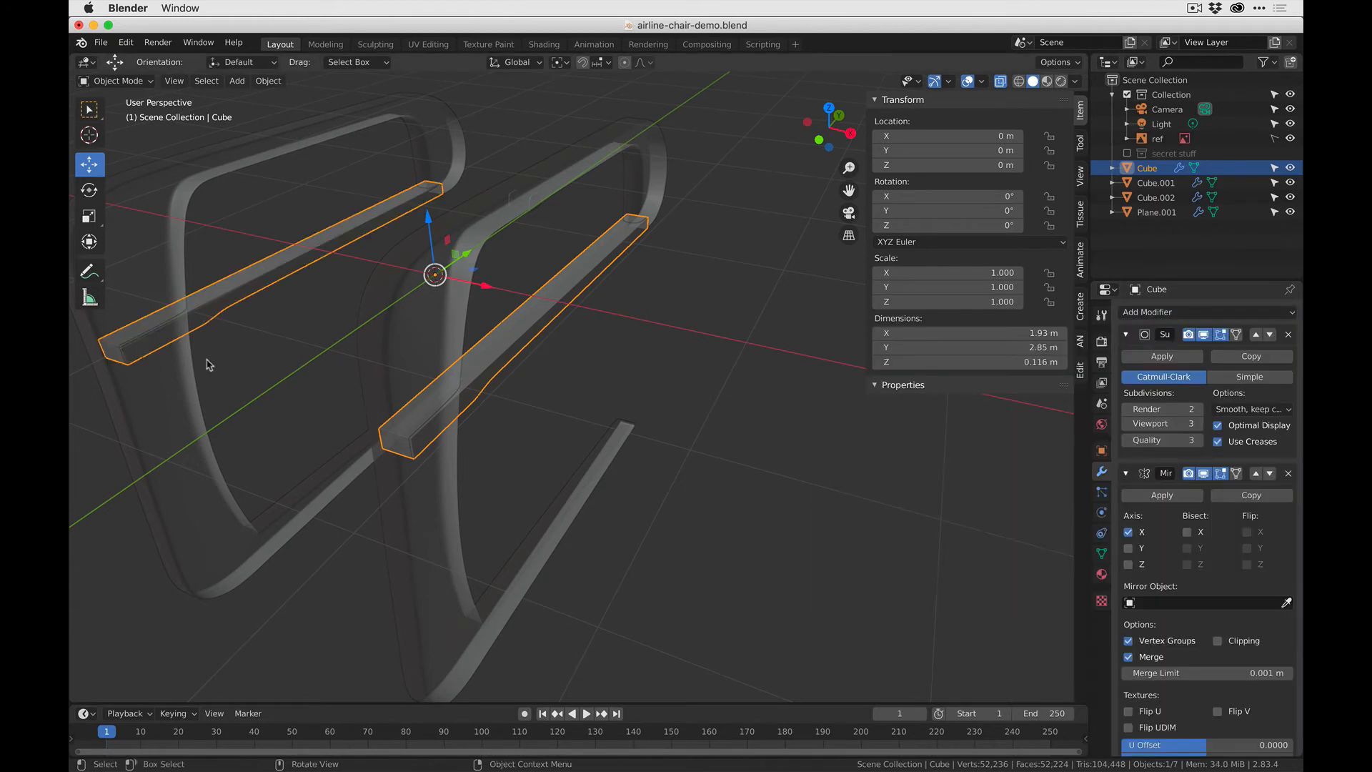
{"action": "scroll", "coordinate": [643, 468], "scroll_direction": "down", "scroll_amount": 3}
{"action": "left_click", "coordinate": [342, 502]}
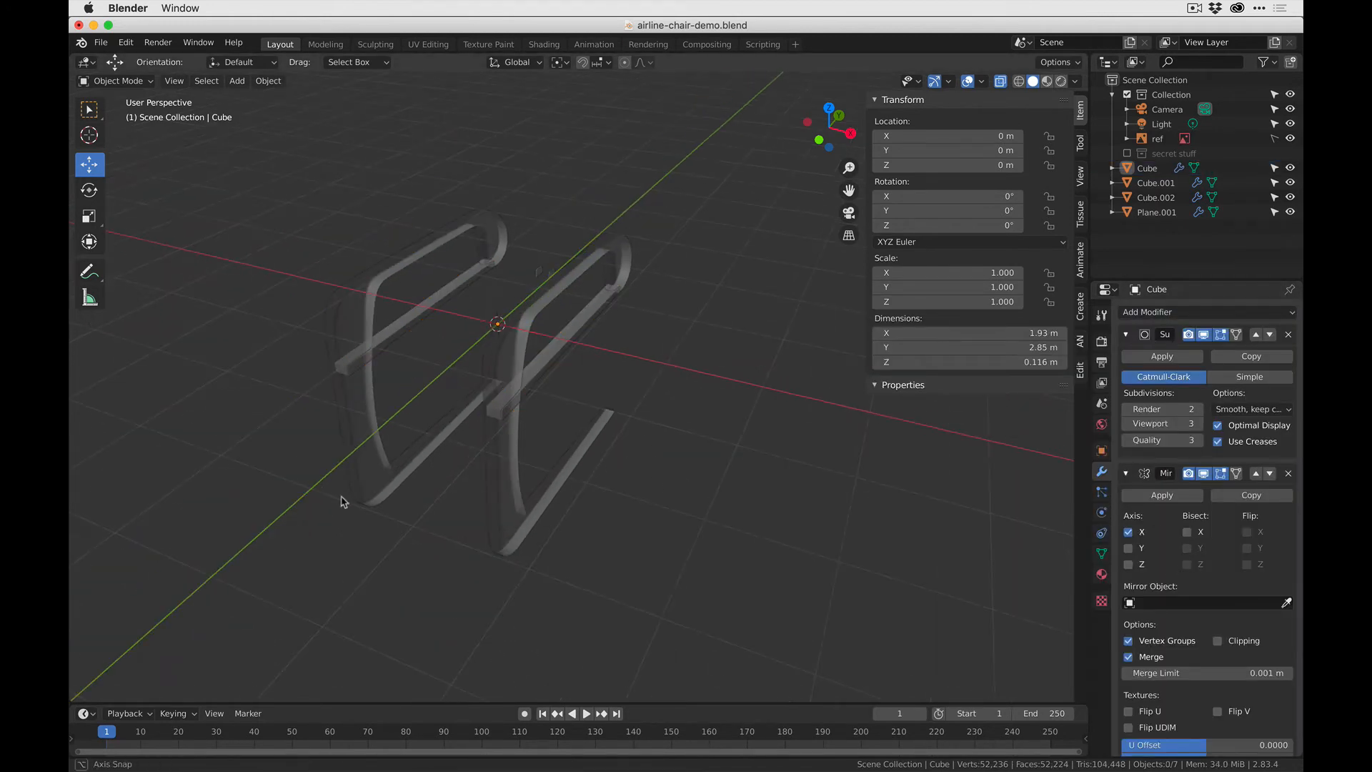
- Select the outer small plate at the side frame's end and move it outwards along X to about 0.993 m
{"action": "middle_click_drag", "start_coordinate": [342, 502], "coordinate": [377, 365]}
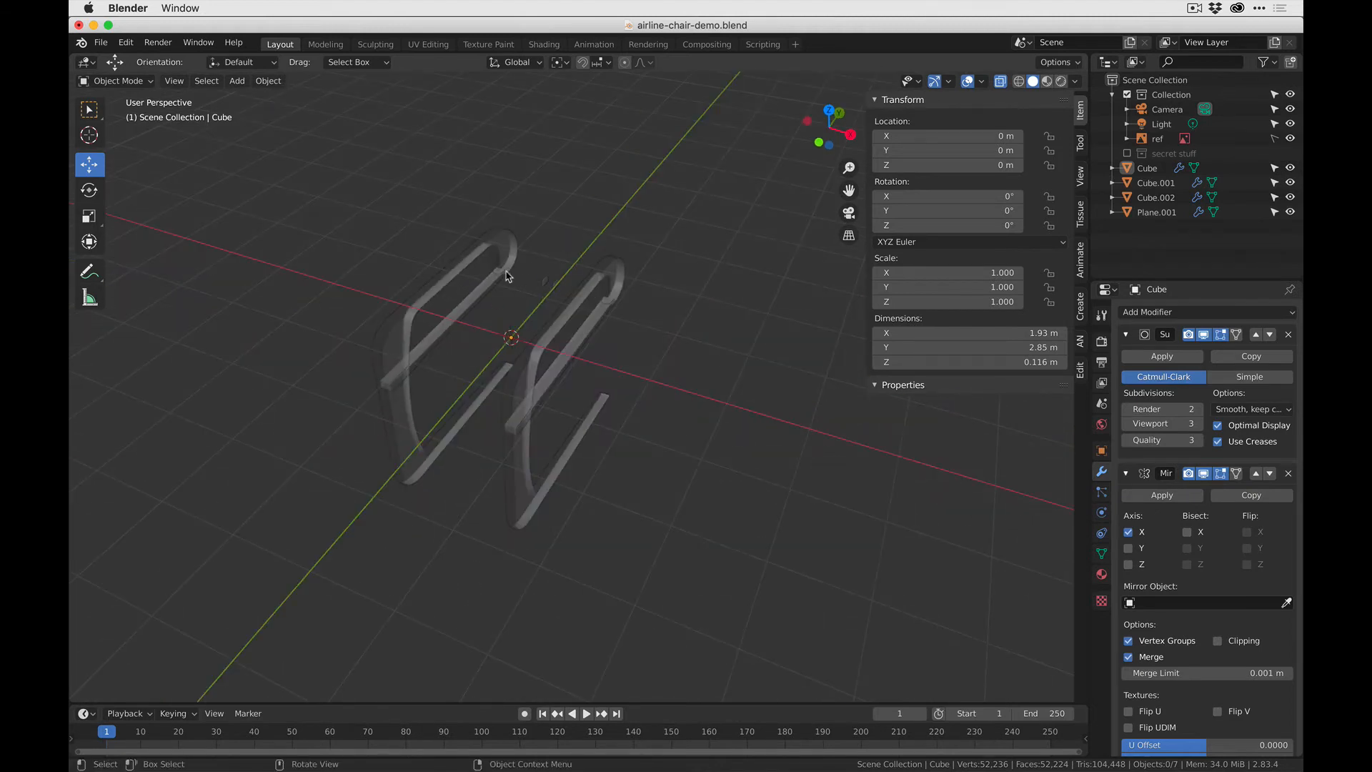
{"action": "scroll", "coordinate": [500, 279], "scroll_direction": "up", "scroll_amount": 4}
{"action": "middle_click_drag", "start_coordinate": [492, 277], "coordinate": [572, 311], "text": "shift"}
{"action": "left_click", "coordinate": [503, 305]}
{"action": "left_click_drag", "start_coordinate": [620, 288], "coordinate": [742, 314]}
{"action": "scroll", "coordinate": [740, 329], "scroll_direction": "up", "scroll_amount": 4}
{"action": "middle_click_drag", "start_coordinate": [769, 328], "coordinate": [449, 428], "text": "shift"}
{"action": "left_click_drag", "start_coordinate": [394, 435], "coordinate": [403, 429]}
{"action": "middle_click_drag", "start_coordinate": [402, 429], "coordinate": [410, 474]}
{"action": "scroll", "coordinate": [429, 461], "scroll_direction": "up", "scroll_amount": 3}
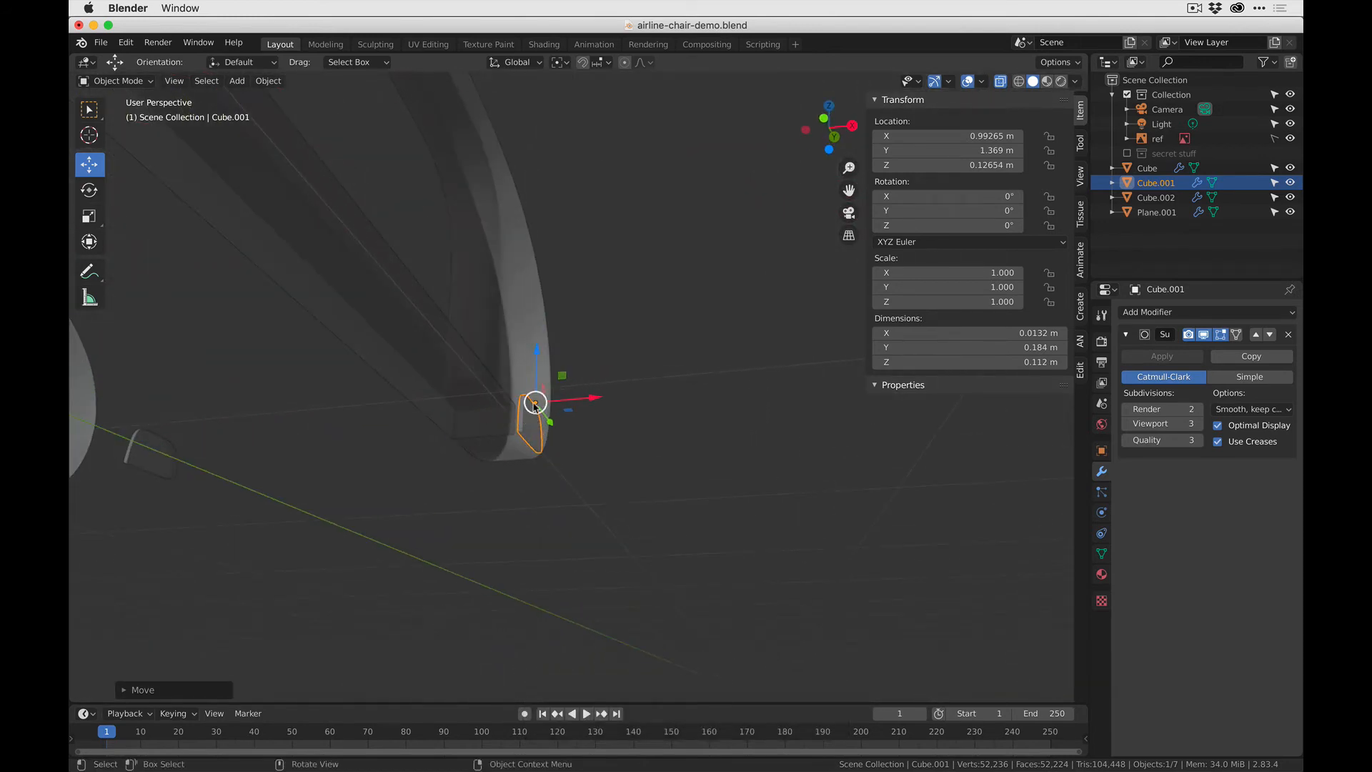
- Delete the inner small plate on the opposite face of the side frame
{"action": "middle_click_drag", "start_coordinate": [534, 406], "coordinate": [580, 364], "text": "shift"}
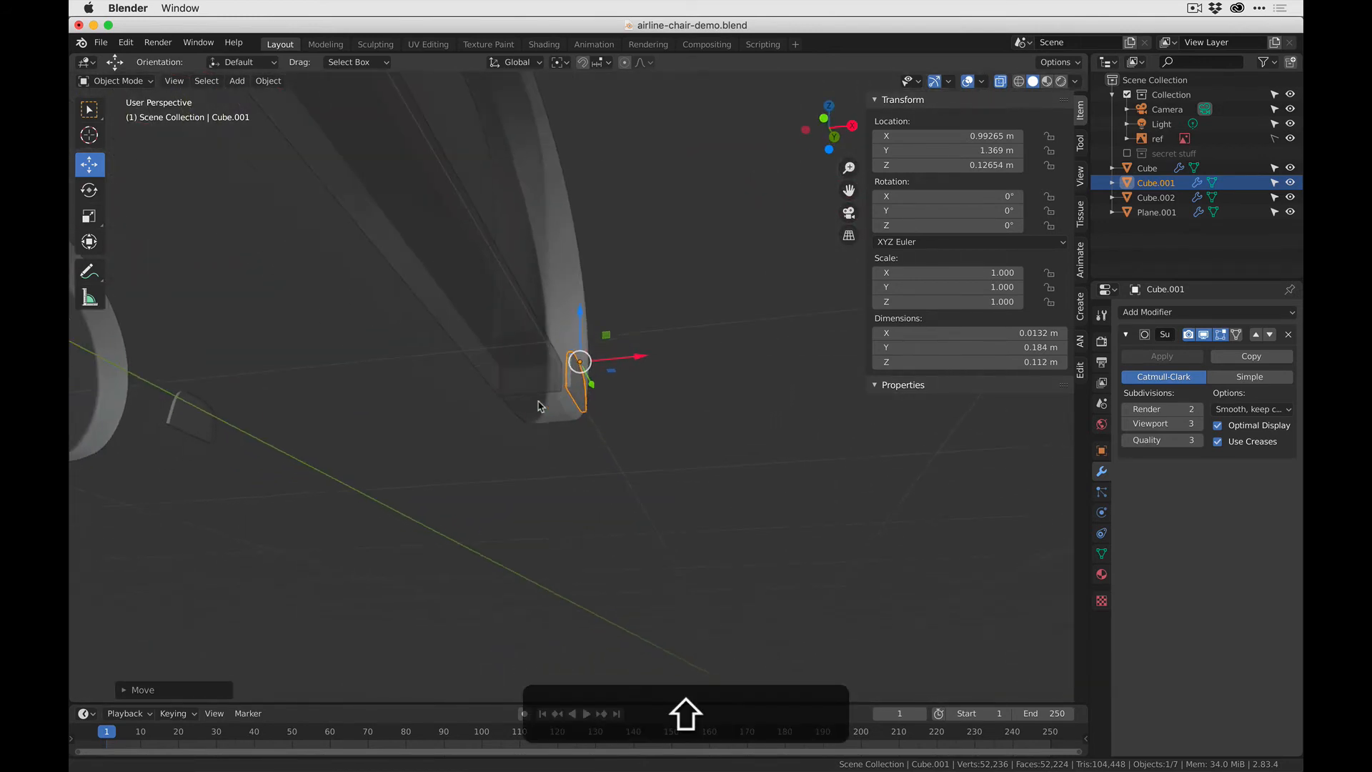
{"action": "left_click", "coordinate": [190, 430]}
{"action": "key", "text": "shift+x"}
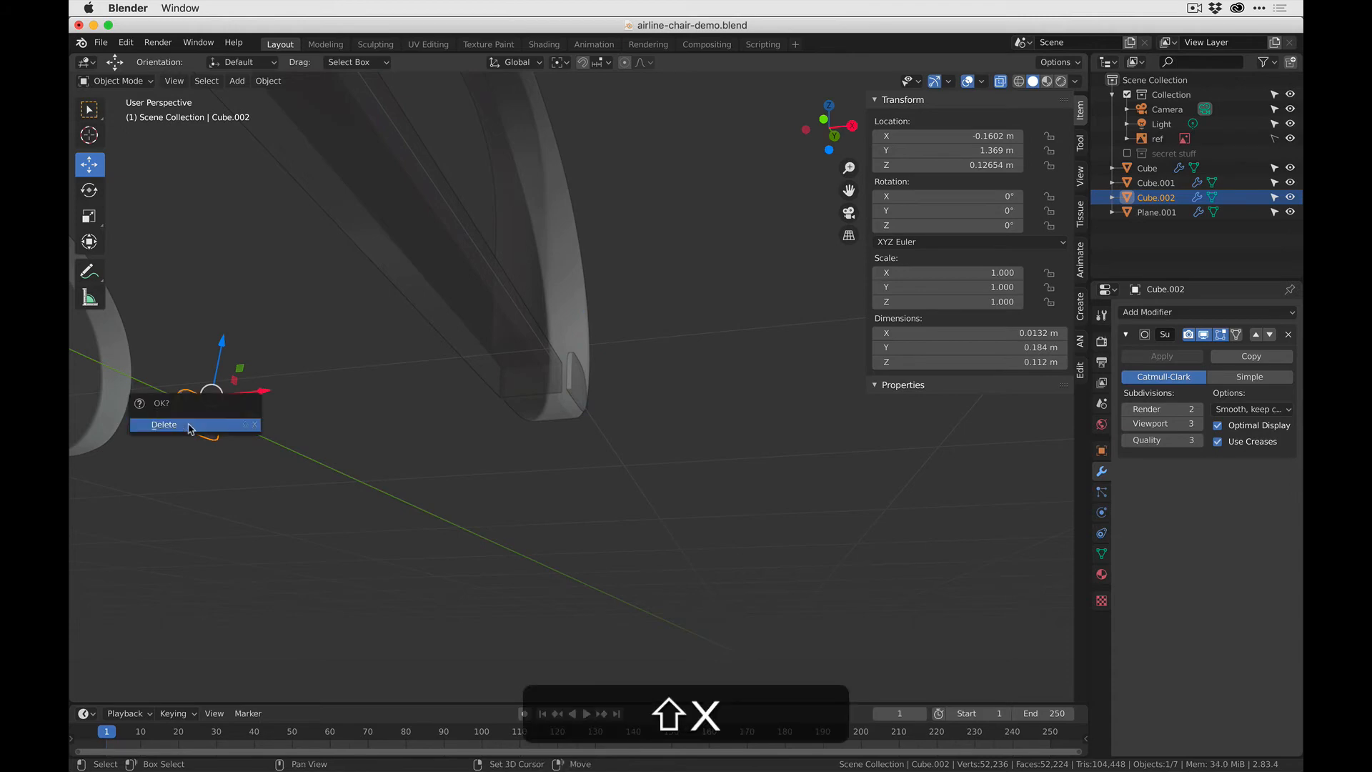
{"action": "left_click", "coordinate": [213, 428]}
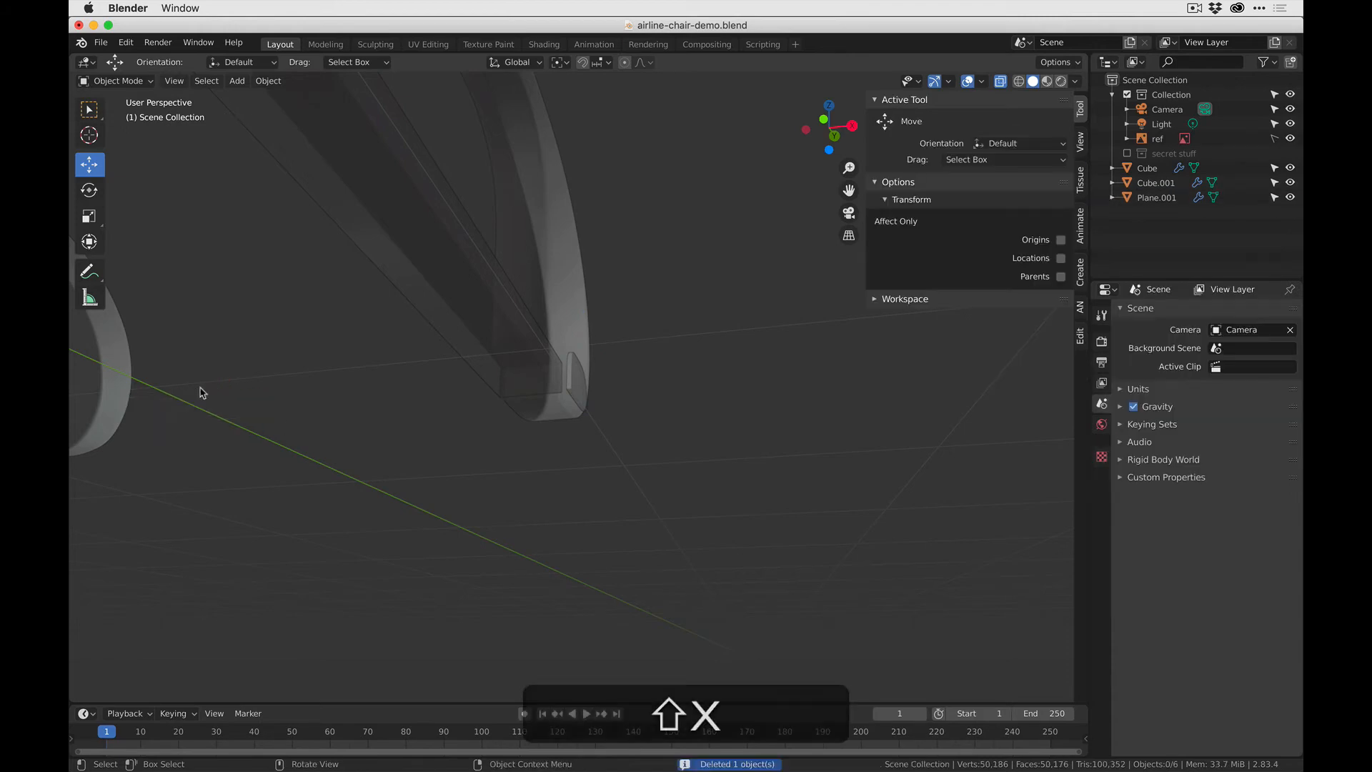
- Move the remaining outer plate back towards the side frame along X, to about 0.969 m
{"action": "left_click", "coordinate": [586, 383]}
{"action": "middle_click_drag", "start_coordinate": [718, 412], "coordinate": [611, 464]}
{"action": "left_click", "coordinate": [544, 398]}
{"action": "left_click_drag", "start_coordinate": [619, 431], "coordinate": [603, 411]}
{"action": "middle_click_drag", "start_coordinate": [603, 412], "coordinate": [631, 382]}
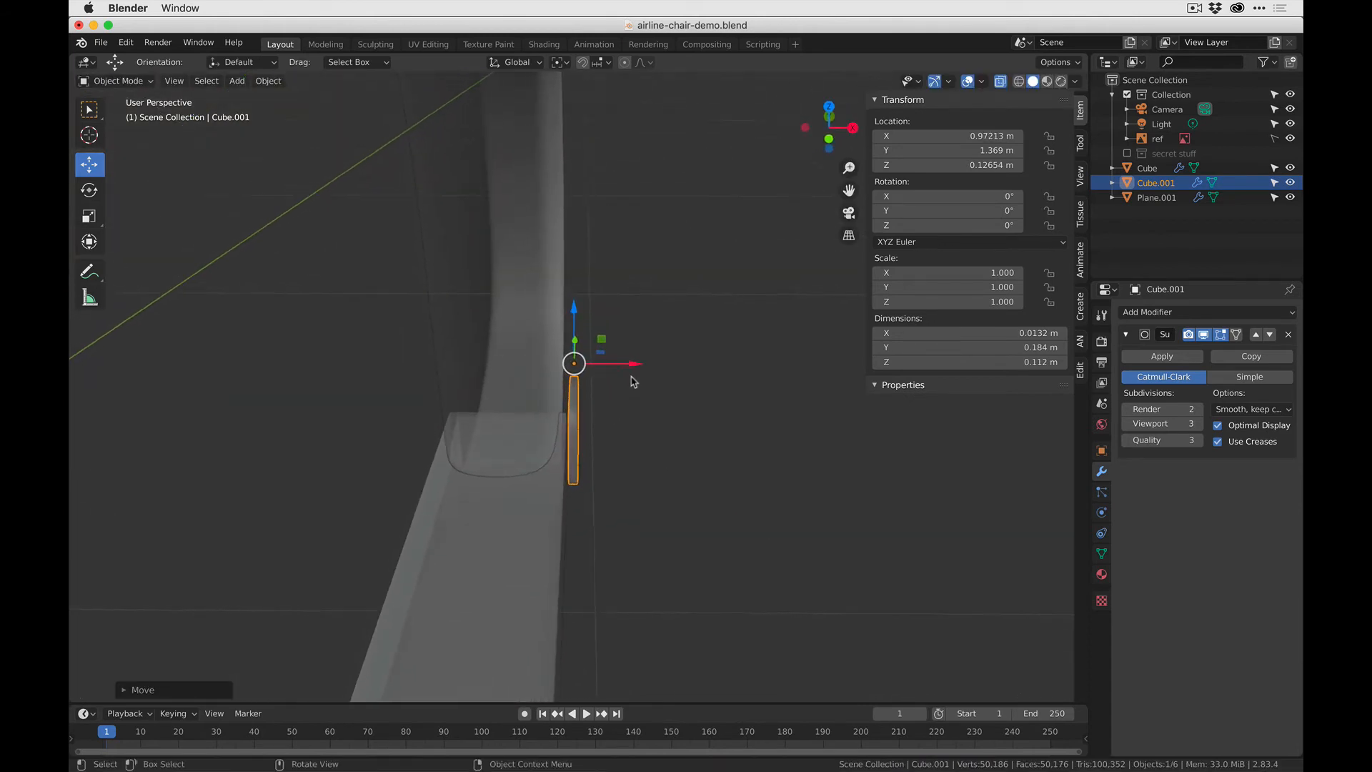
{"action": "left_click_drag", "start_coordinate": [632, 366], "coordinate": [621, 367]}
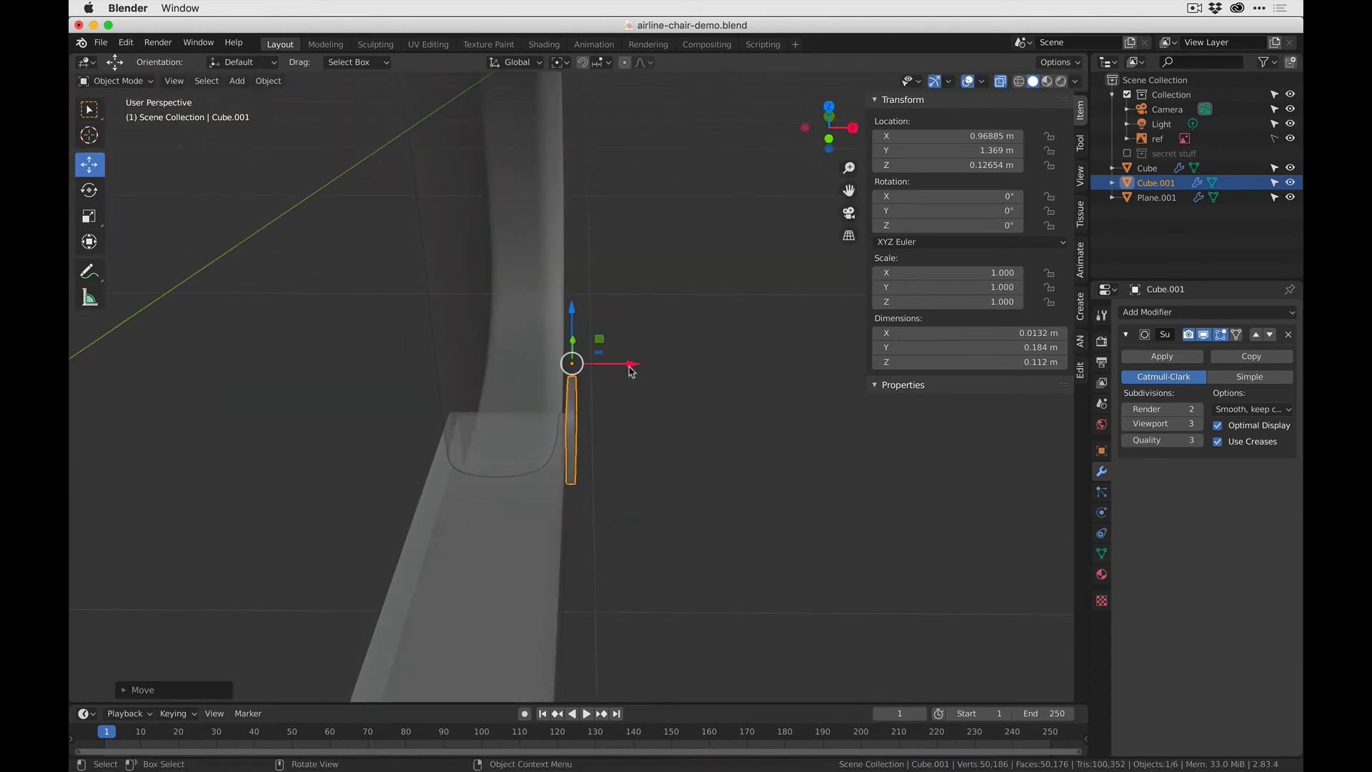
- Examine how the outer plate and the long bar's end sit against the side frame
{"action": "middle_click_drag", "start_coordinate": [676, 501], "coordinate": [500, 497]}
{"action": "middle_click_drag", "start_coordinate": [619, 365], "coordinate": [627, 482], "text": "shift"}
{"action": "middle_click_drag", "start_coordinate": [627, 481], "coordinate": [701, 328]}
{"action": "left_click", "coordinate": [631, 505]}
{"action": "scroll", "coordinate": [793, 327], "scroll_direction": "up", "scroll_amount": 4}
{"action": "middle_click_drag", "start_coordinate": [802, 326], "coordinate": [464, 568], "text": "shift"}
{"action": "middle_click_drag", "start_coordinate": [464, 569], "coordinate": [474, 493]}
{"action": "middle_click_drag", "start_coordinate": [561, 451], "coordinate": [569, 453]}
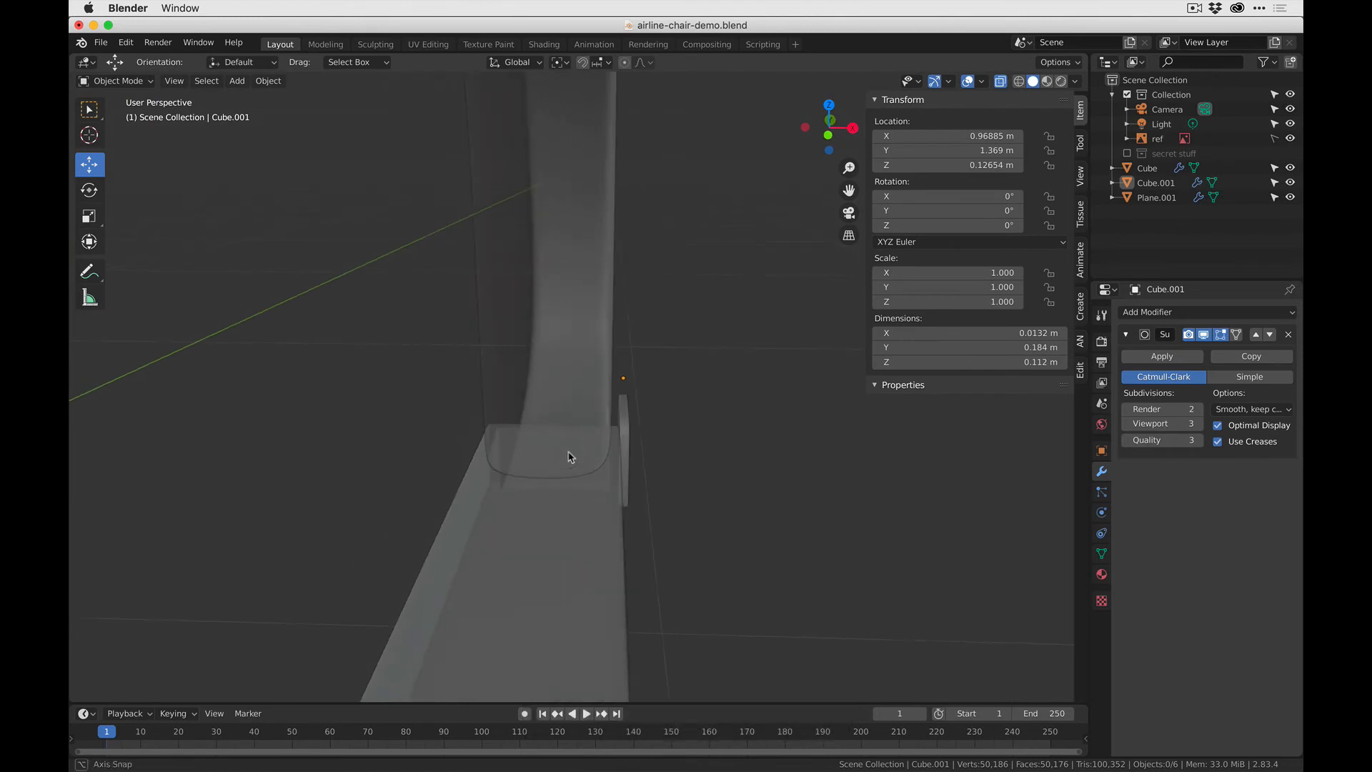
- In Edit Mode, shift the long bar's end vertices slightly inwards along X, in line with the side frame, and return to Object Mode
{"action": "left_click", "coordinate": [630, 431]}
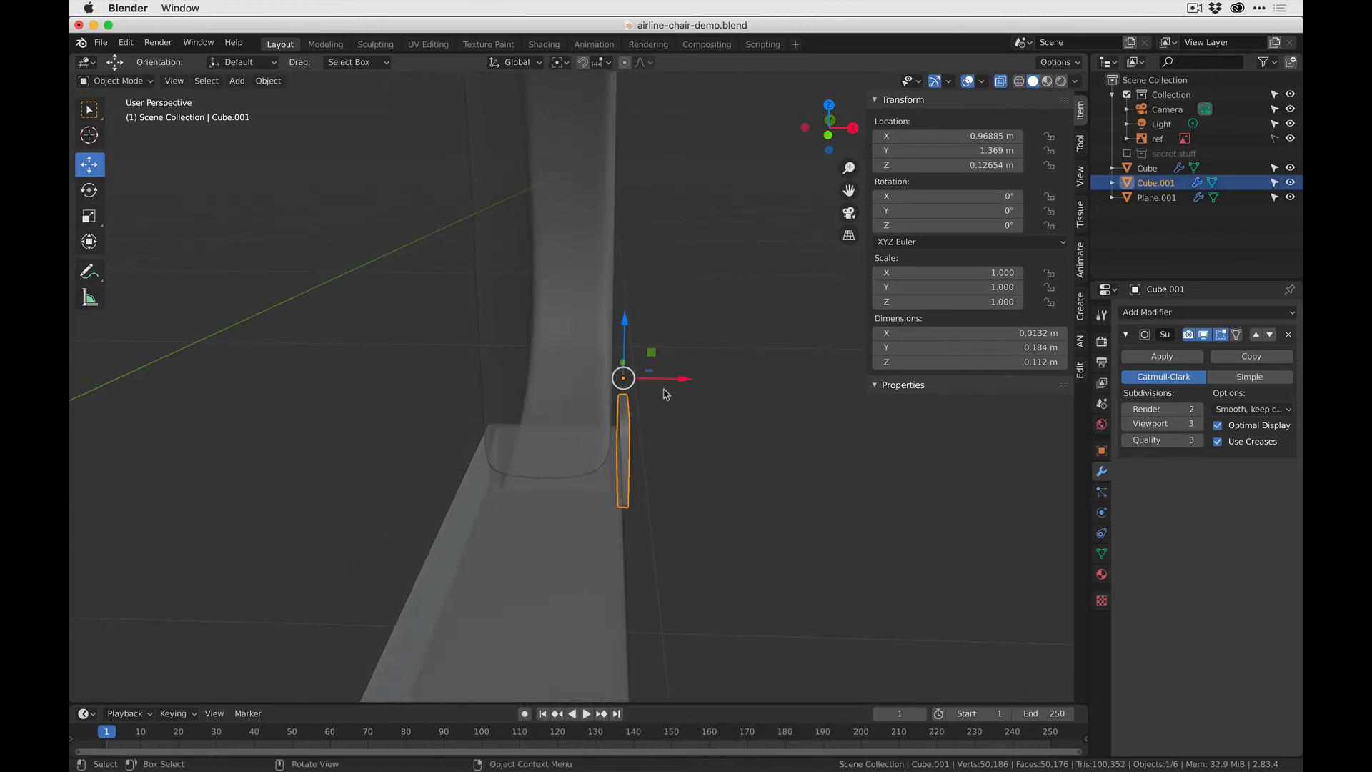
{"action": "left_click", "coordinate": [603, 471]}
{"action": "left_click", "coordinate": [599, 526]}
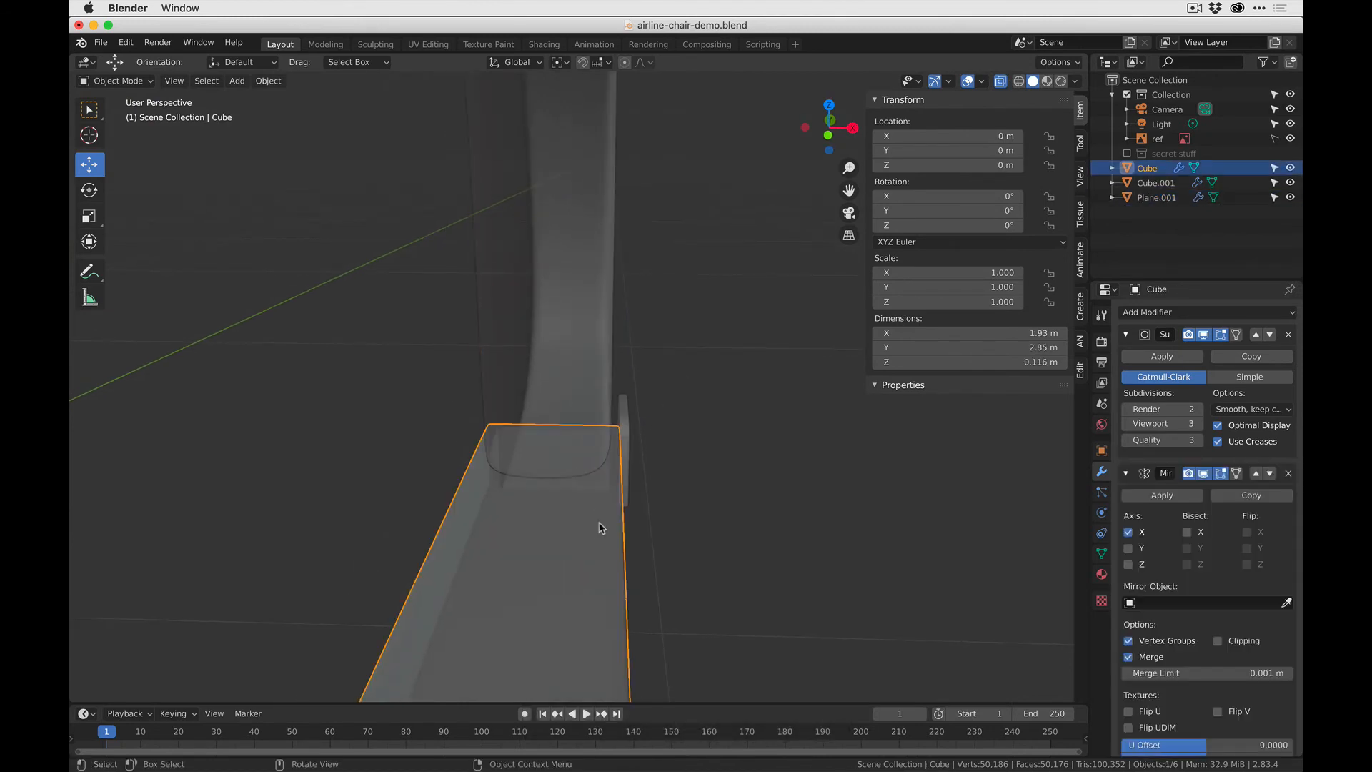
{"action": "key", "text": "Tab"}
{"action": "left_click_drag", "start_coordinate": [511, 433], "coordinate": [679, 498]}
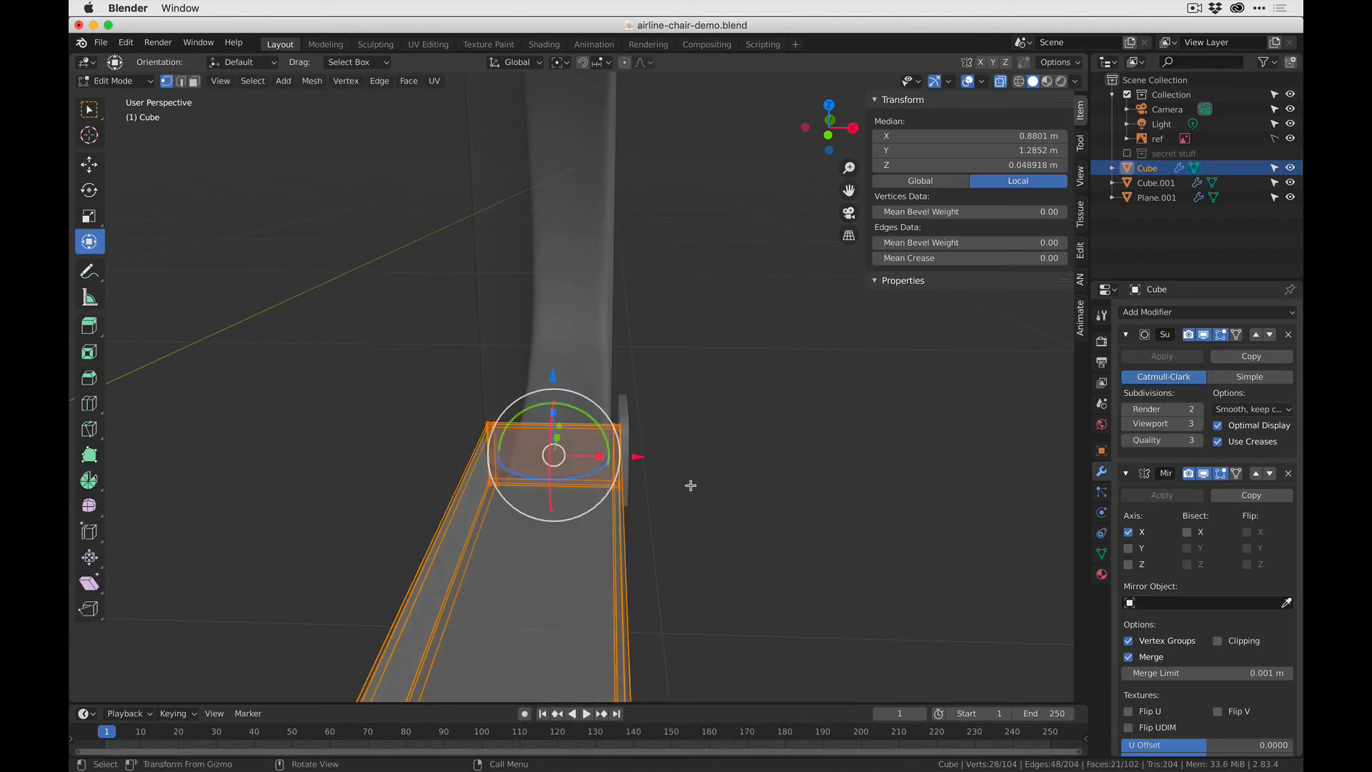
{"action": "left_click_drag", "start_coordinate": [598, 456], "coordinate": [589, 455]}
{"action": "middle_click_drag", "start_coordinate": [589, 455], "coordinate": [484, 468]}
{"action": "key", "text": "Tab"}
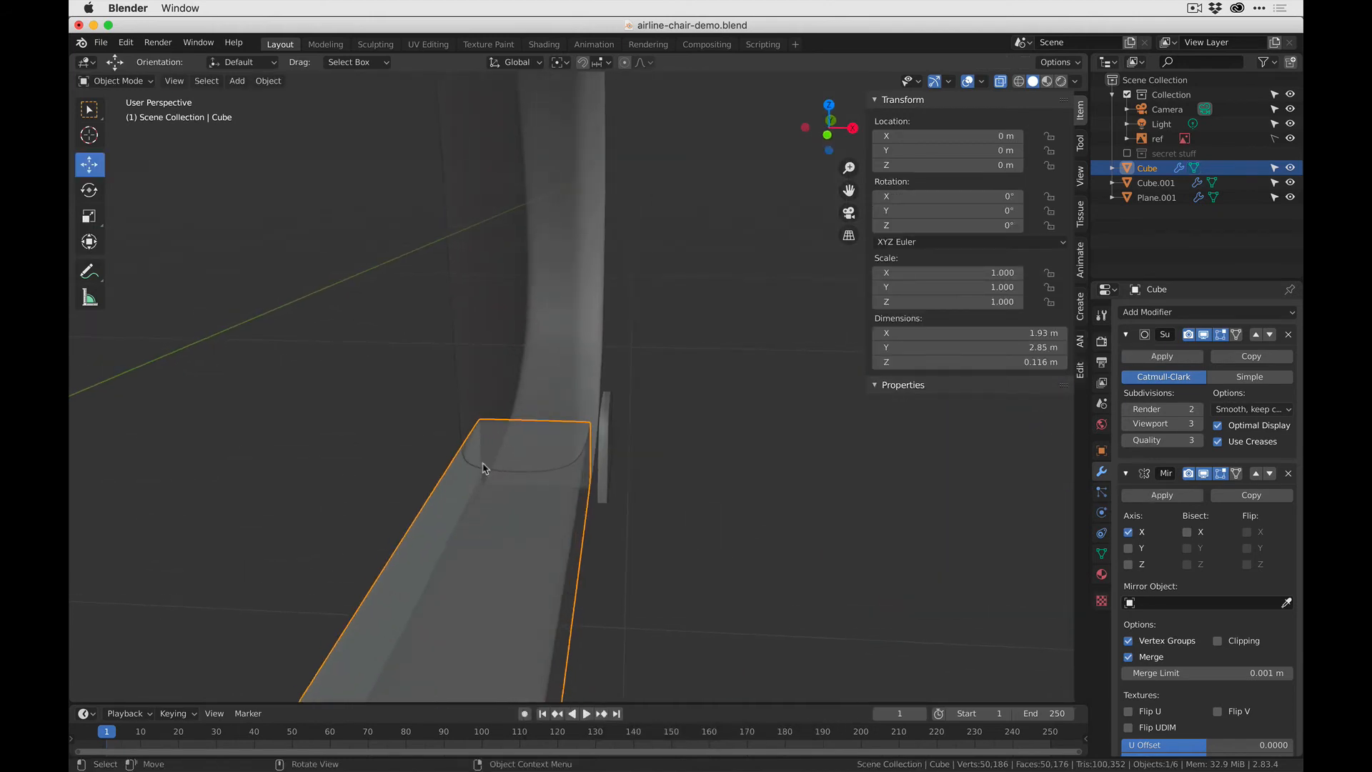
- Move the outer plate inwards along X to about 0.959 m, close against the side frame
{"action": "left_click", "coordinate": [605, 430]}
{"action": "left_click_drag", "start_coordinate": [669, 381], "coordinate": [653, 382]}
{"action": "left_click", "coordinate": [673, 451]}
{"action": "middle_click_drag", "start_coordinate": [674, 450], "coordinate": [614, 485]}
{"action": "left_click", "coordinate": [423, 501]}
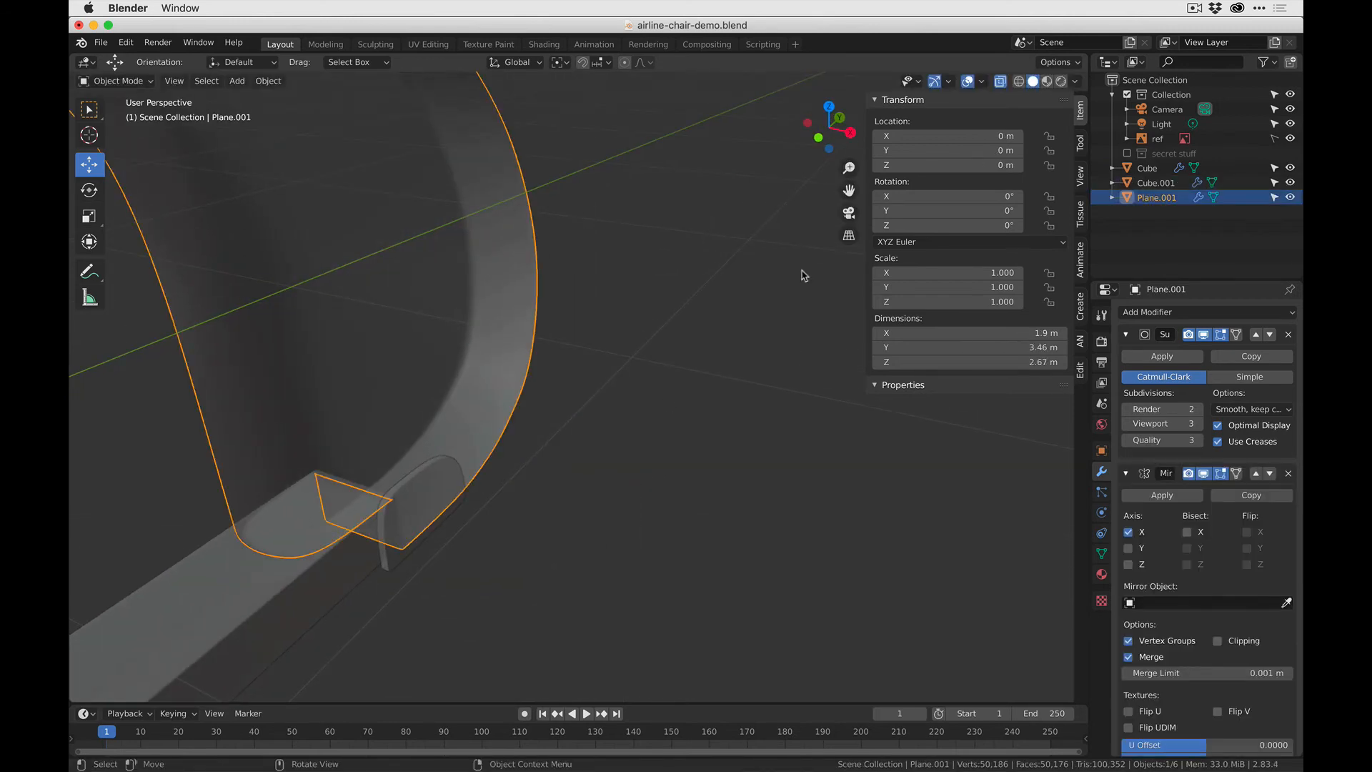
- Snap the outer plate's origin to the world origin with origins-only transform and snapping on, and turn the origins-only option off again
{"action": "left_click", "coordinate": [464, 505]}
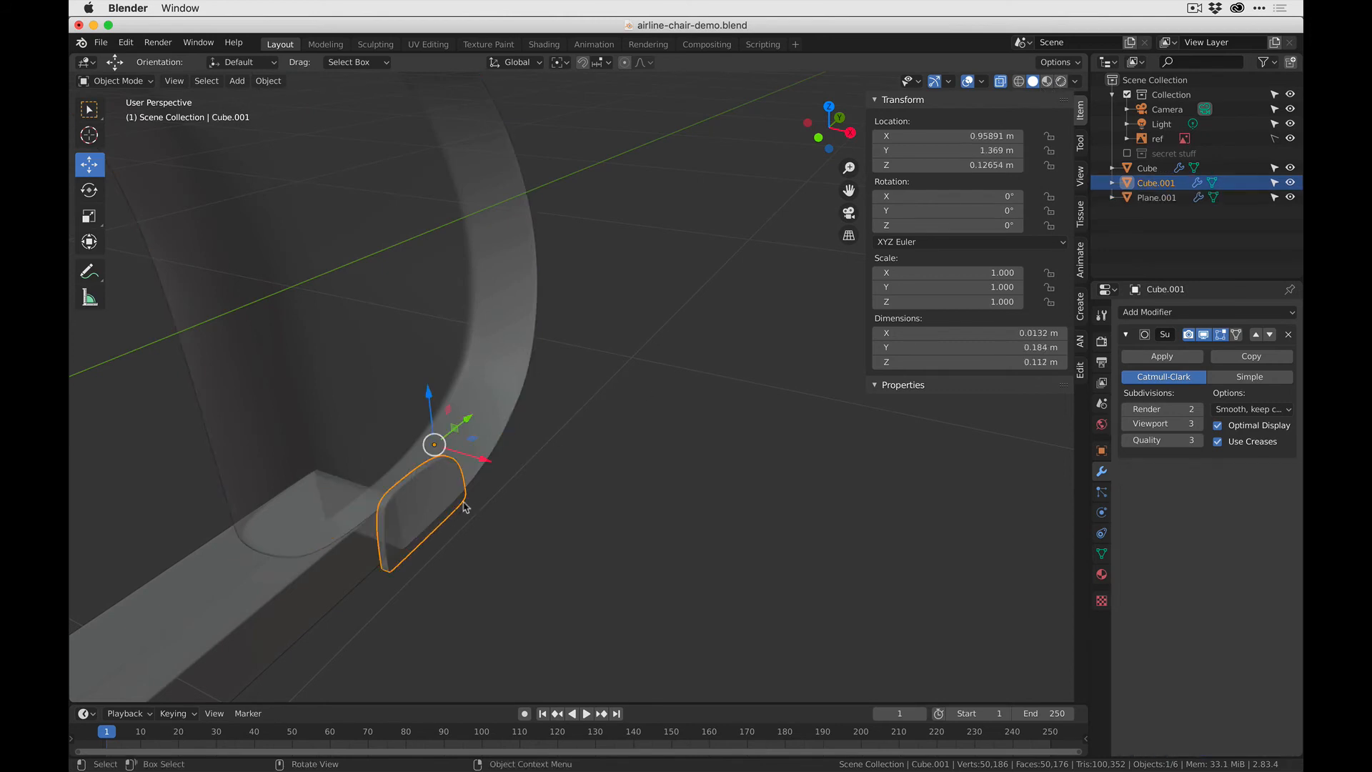
{"action": "left_click", "coordinate": [1072, 65]}
{"action": "left_click", "coordinate": [1115, 125]}
{"action": "scroll", "coordinate": [808, 331], "scroll_direction": "down", "scroll_amount": 4}
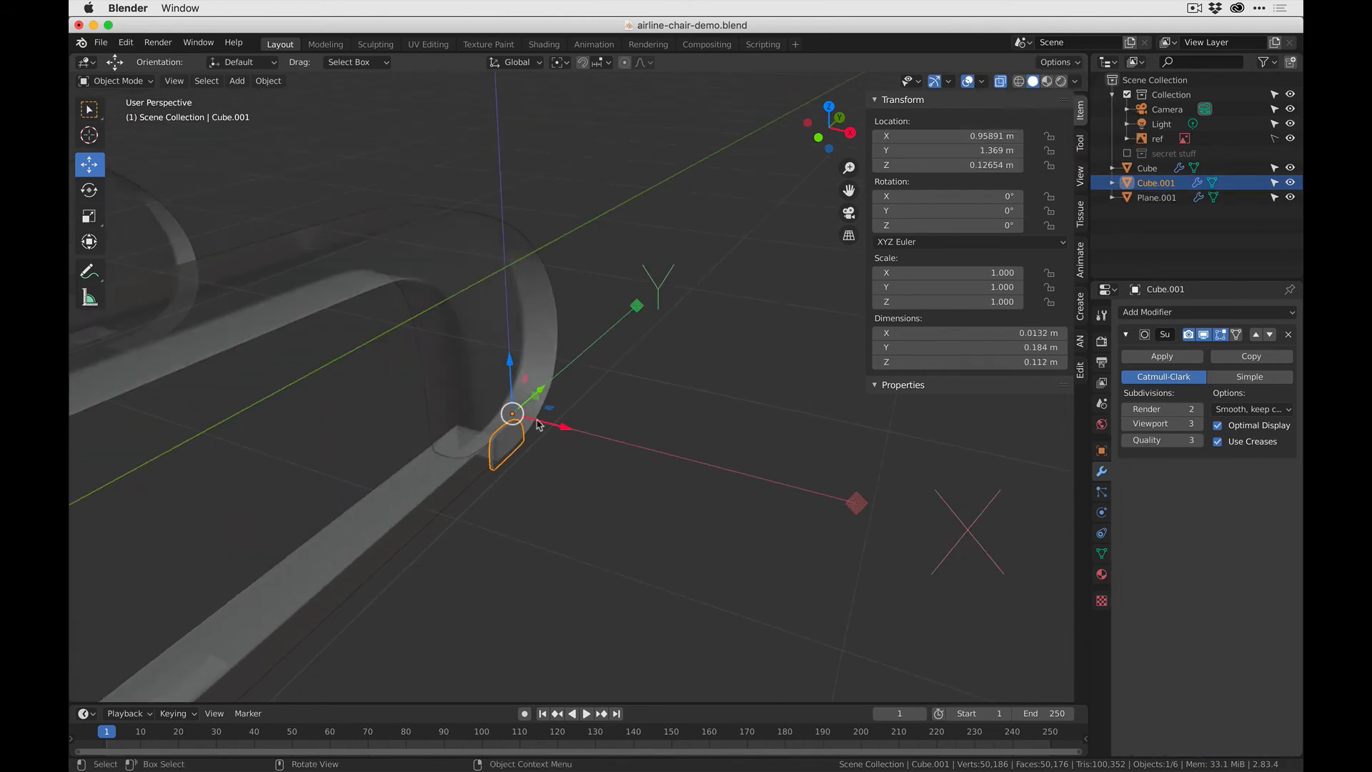
{"action": "scroll", "coordinate": [554, 430], "scroll_direction": "down", "scroll_amount": 4}
{"action": "left_click", "coordinate": [586, 62]}
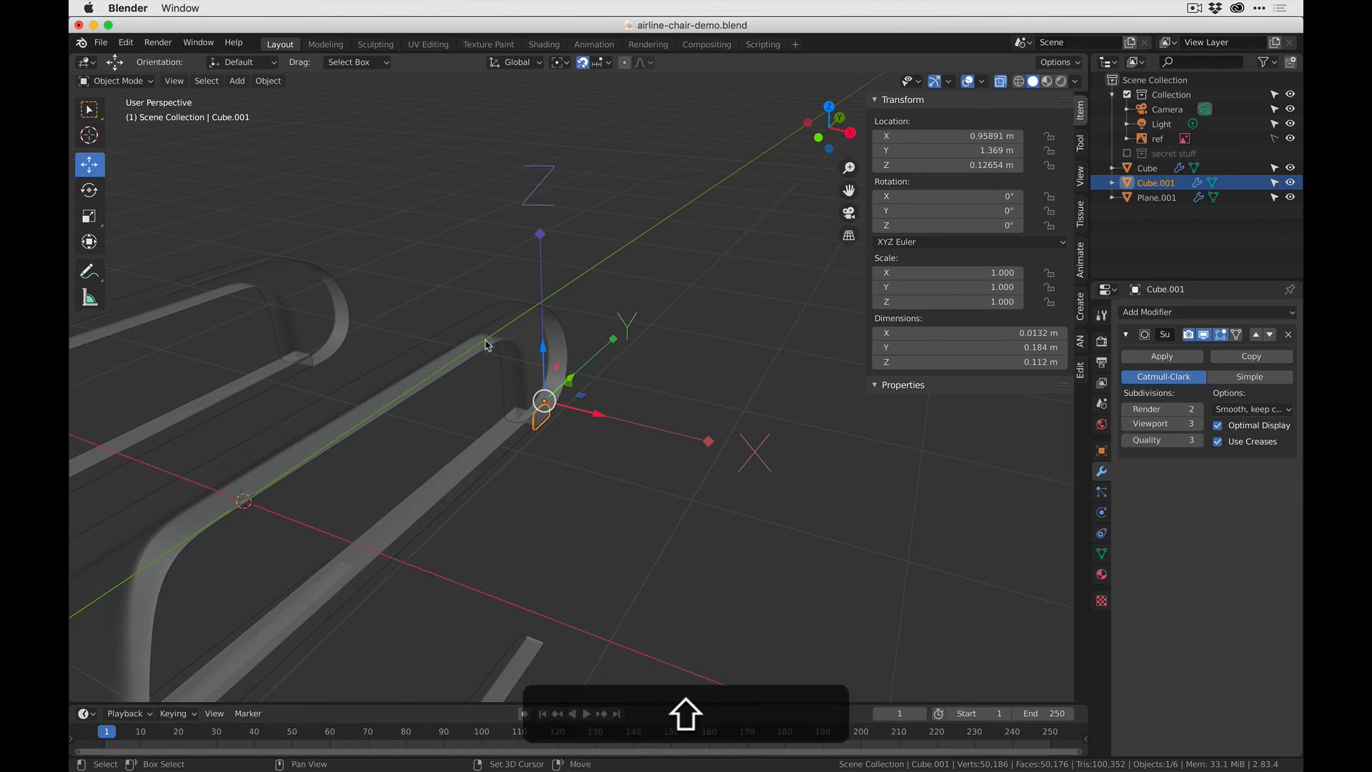
{"action": "middle_click_drag", "start_coordinate": [487, 343], "coordinate": [655, 322], "text": "shift"}
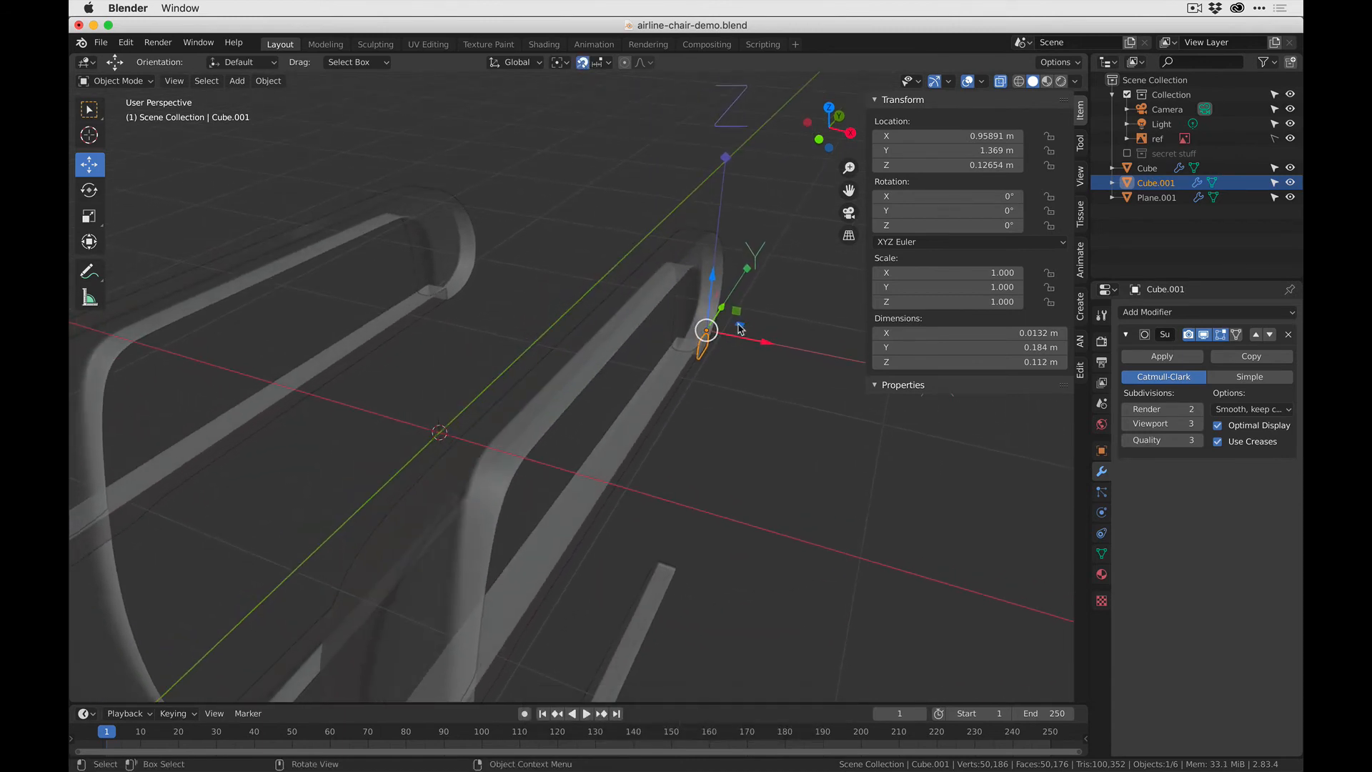
{"action": "left_click_drag", "start_coordinate": [708, 332], "coordinate": [440, 432]}
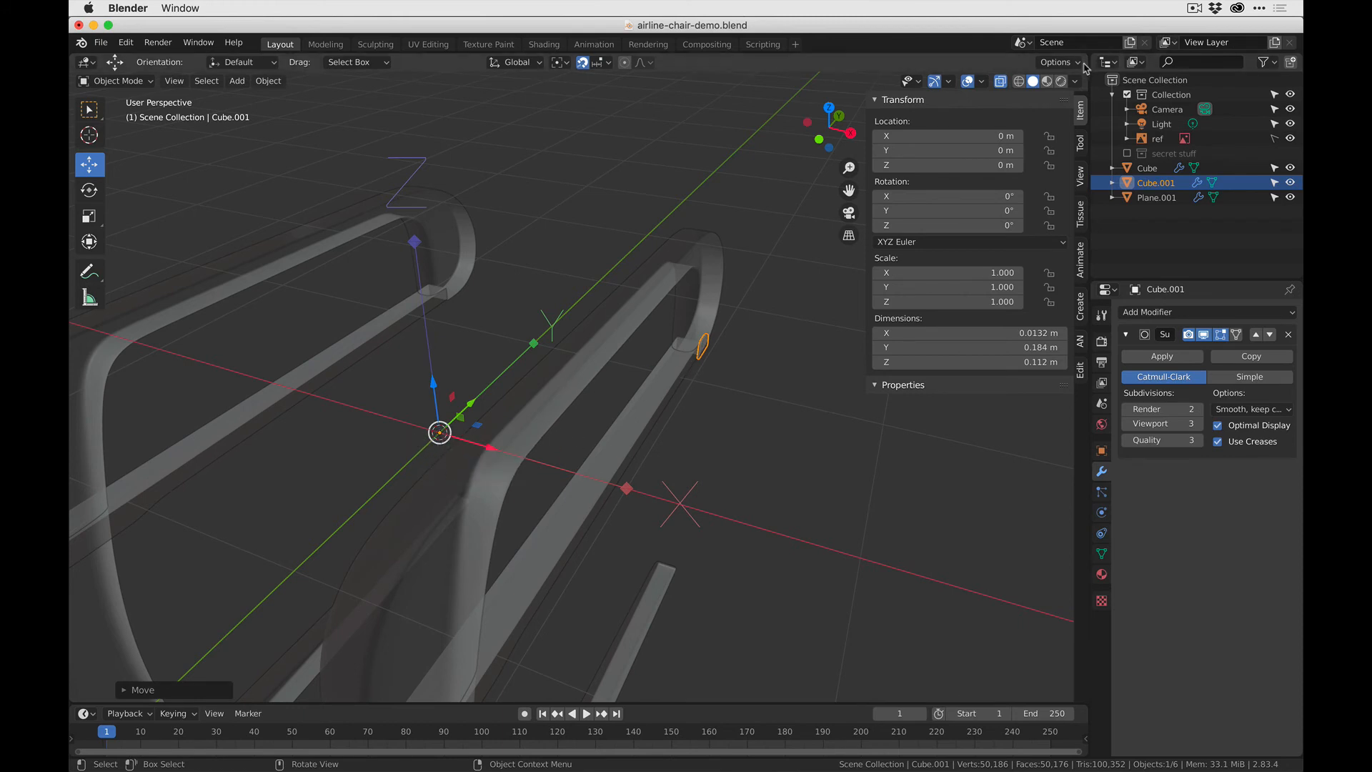
{"action": "left_click", "coordinate": [1058, 62]}
{"action": "left_click", "coordinate": [1122, 126]}
- Add a Mirror modifier on the X axis to the outer plate
{"action": "middle_click_drag", "start_coordinate": [626, 365], "coordinate": [431, 330]}
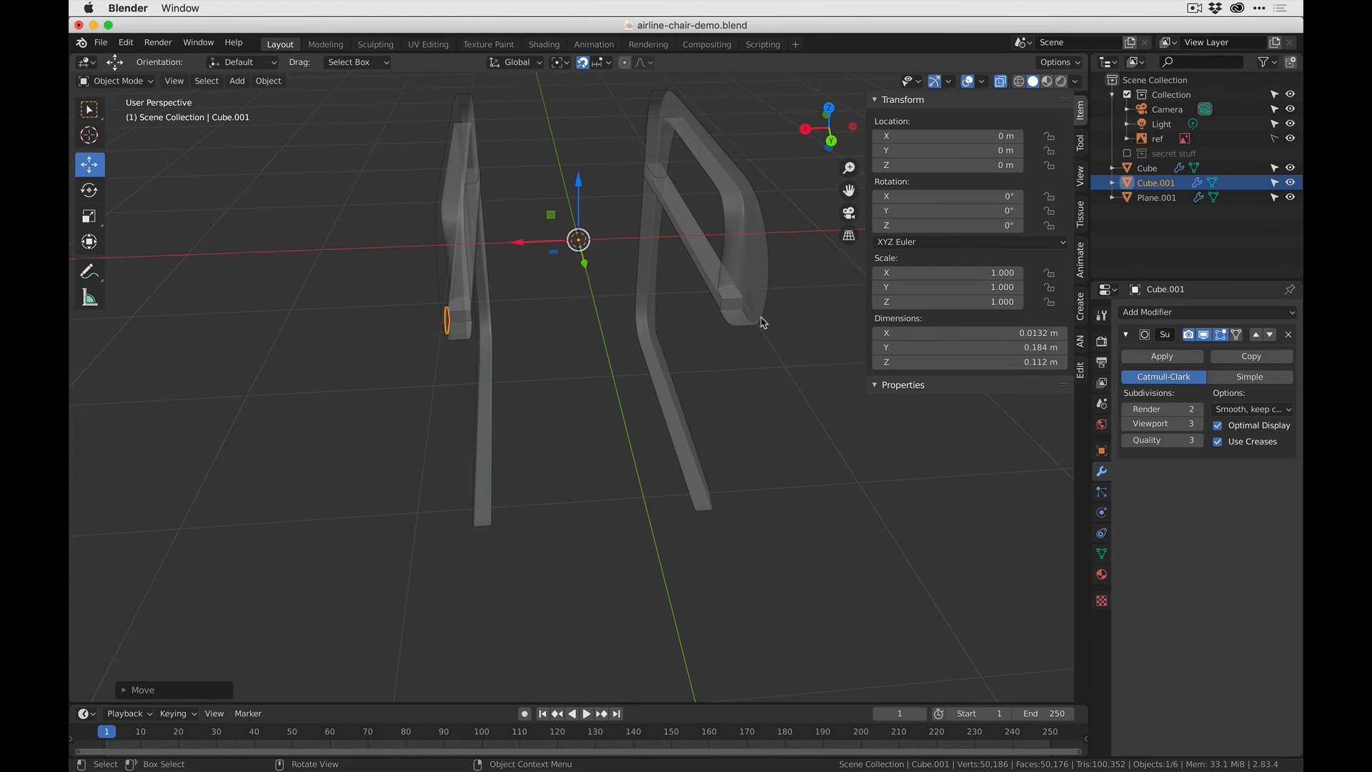
{"action": "left_click", "coordinate": [1185, 319]}
{"action": "left_click", "coordinate": [993, 462]}
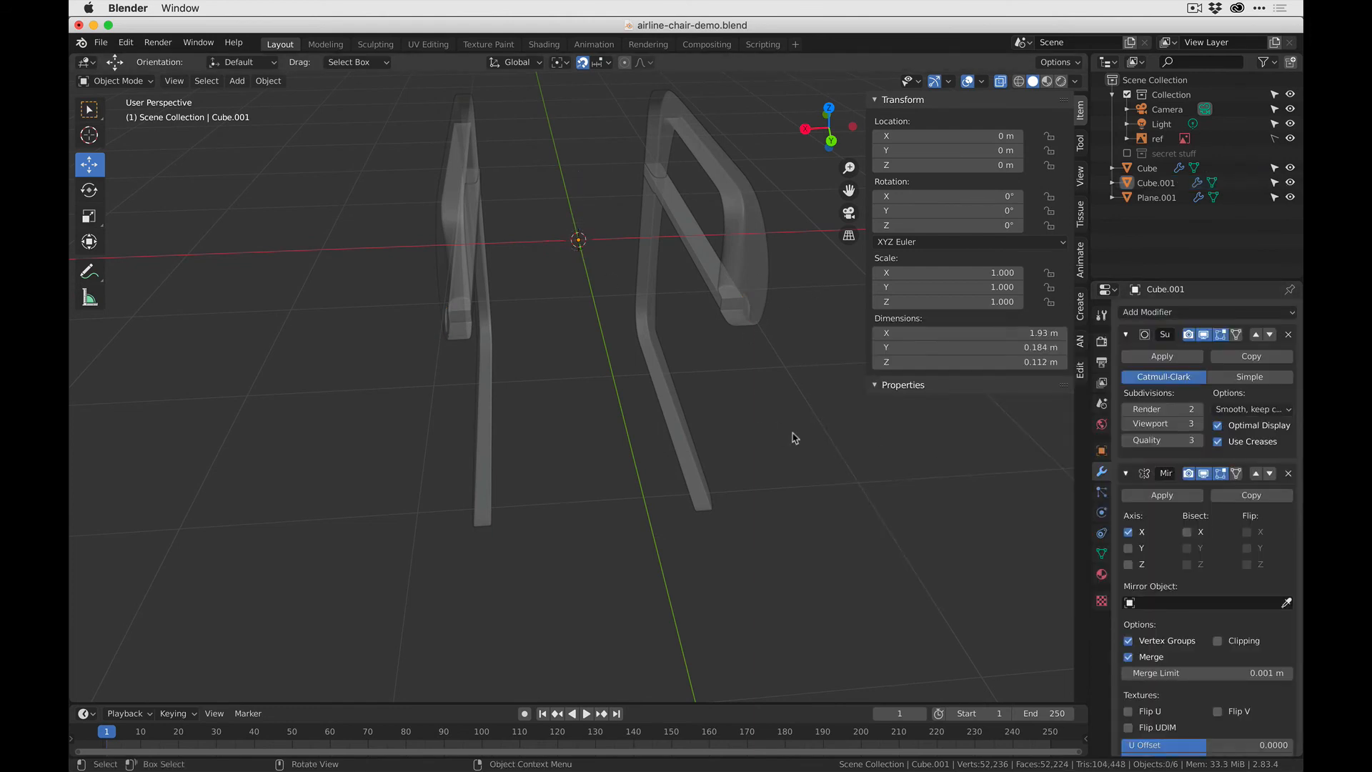
- Duplicate the mirrored outer plate and move the copy along X to about -0.331 m, past the frame's inner face
{"action": "middle_click_drag", "start_coordinate": [794, 437], "coordinate": [533, 332]}
{"action": "left_click", "coordinate": [492, 329]}
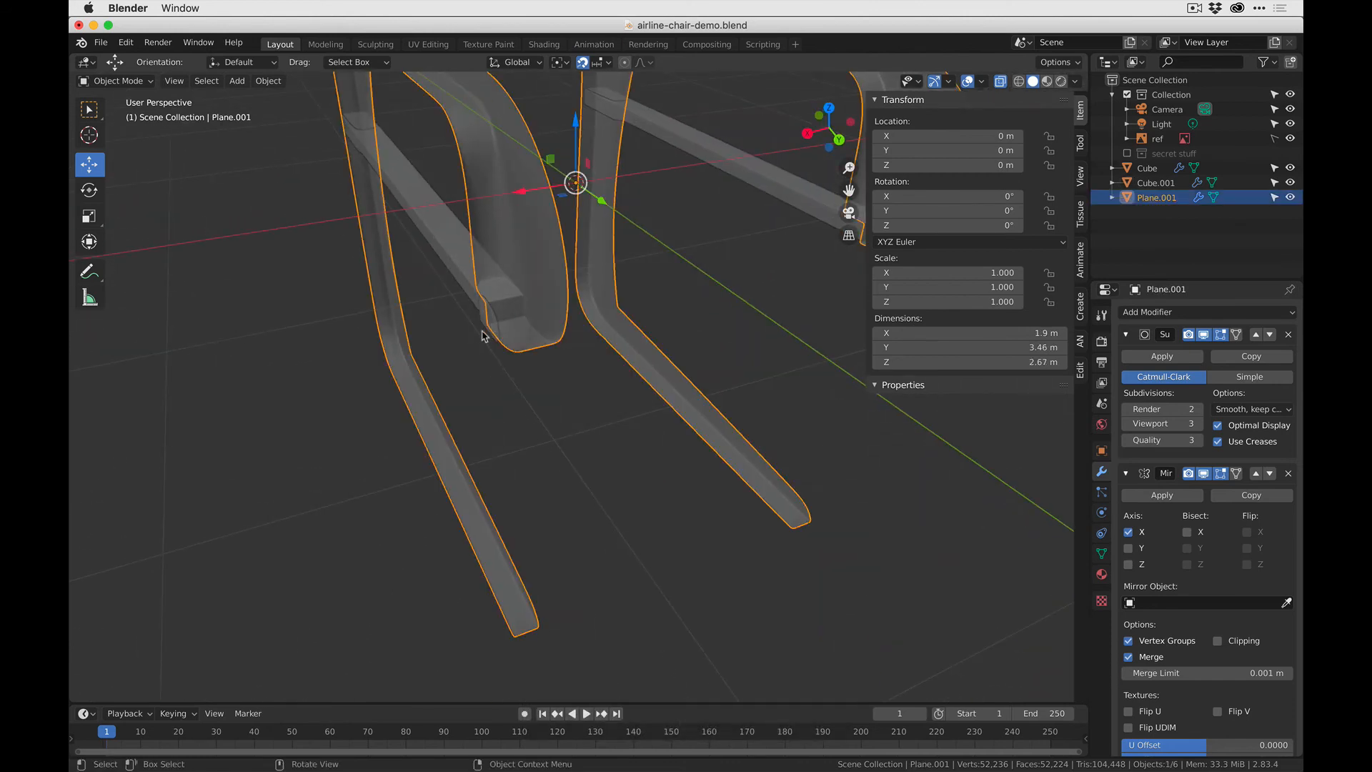
{"action": "left_click", "coordinate": [479, 321]}
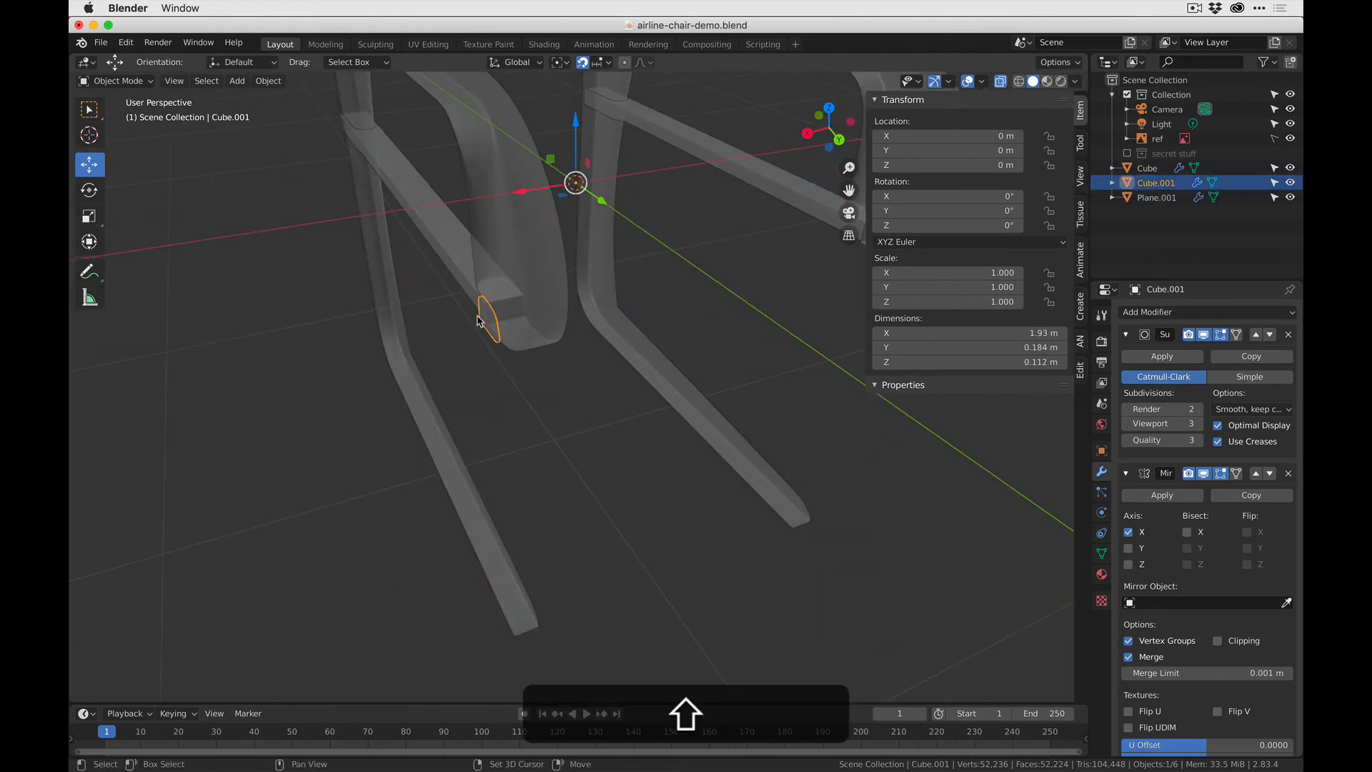
{"action": "key", "text": "shift+d"}
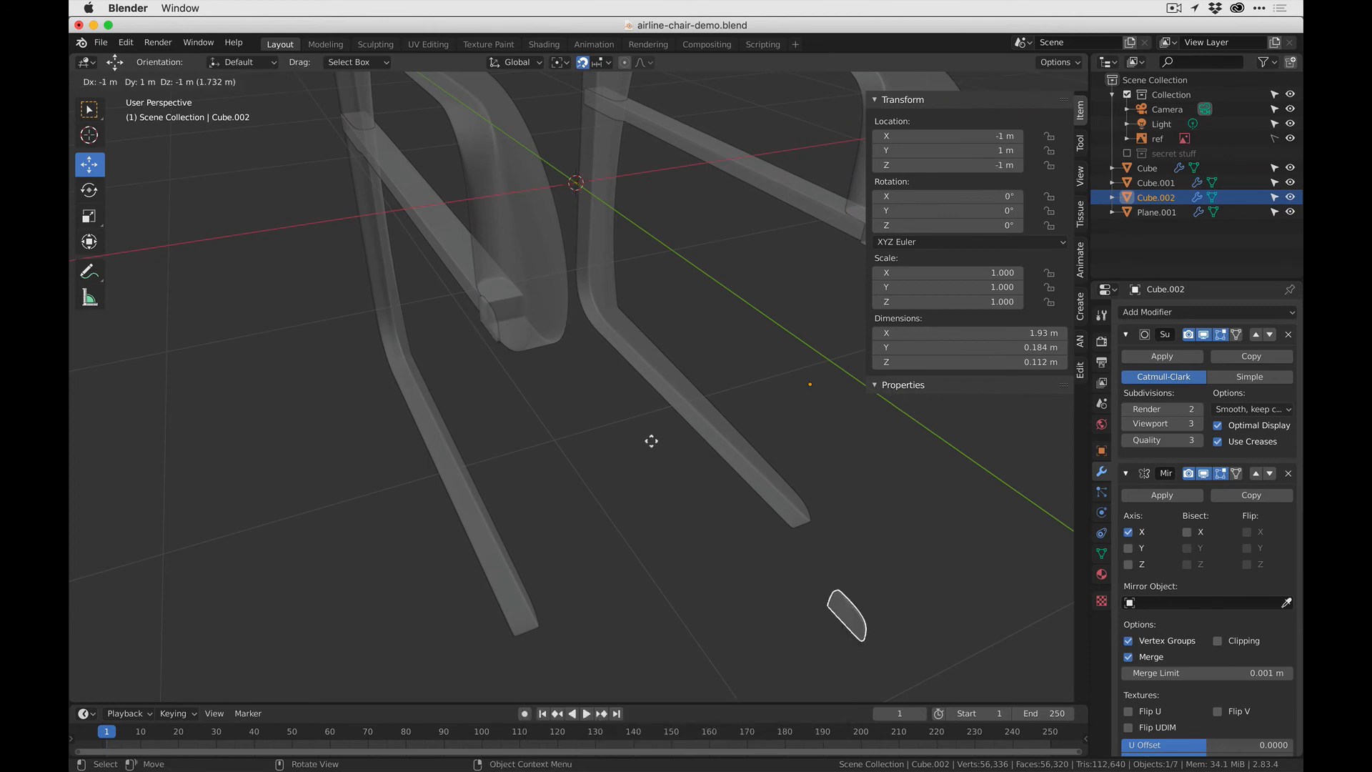
{"action": "key", "text": "Escape"}
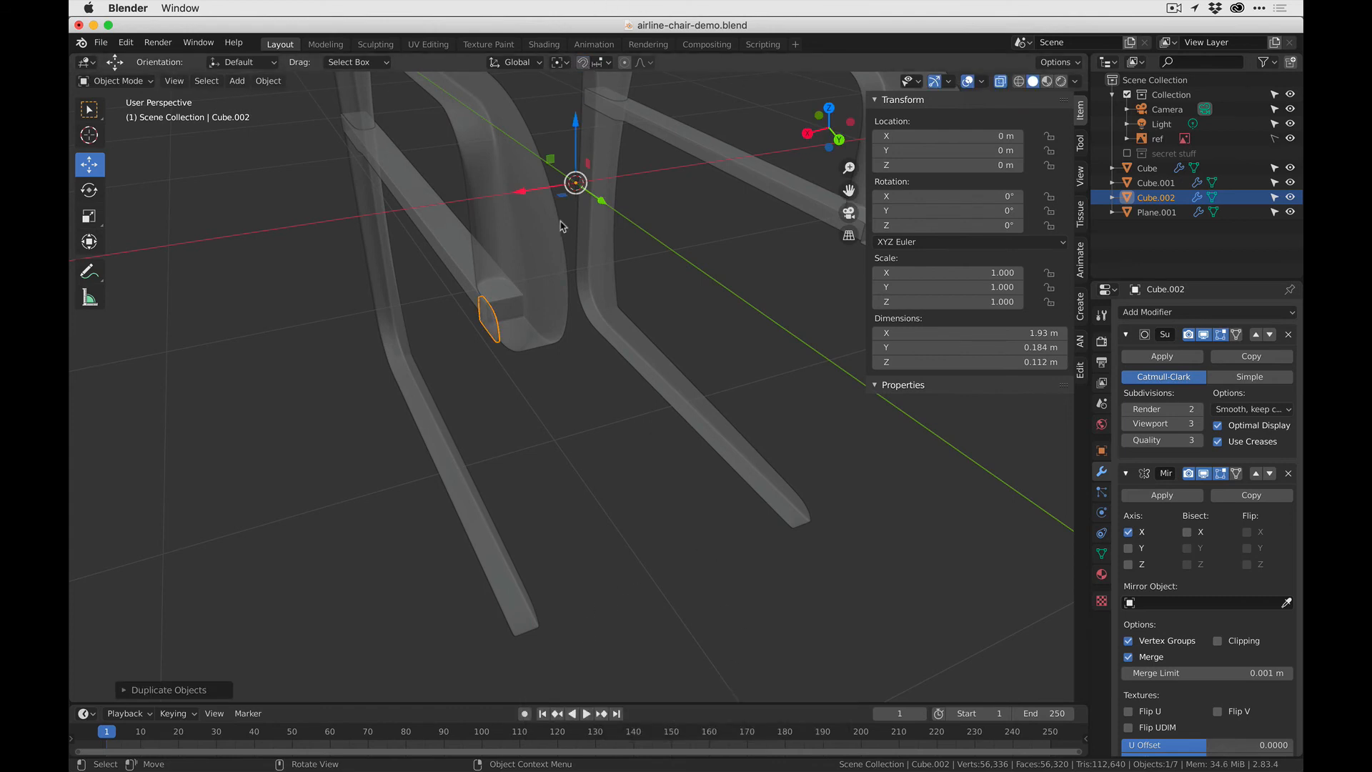
{"action": "left_click_drag", "start_coordinate": [527, 196], "coordinate": [591, 183]}
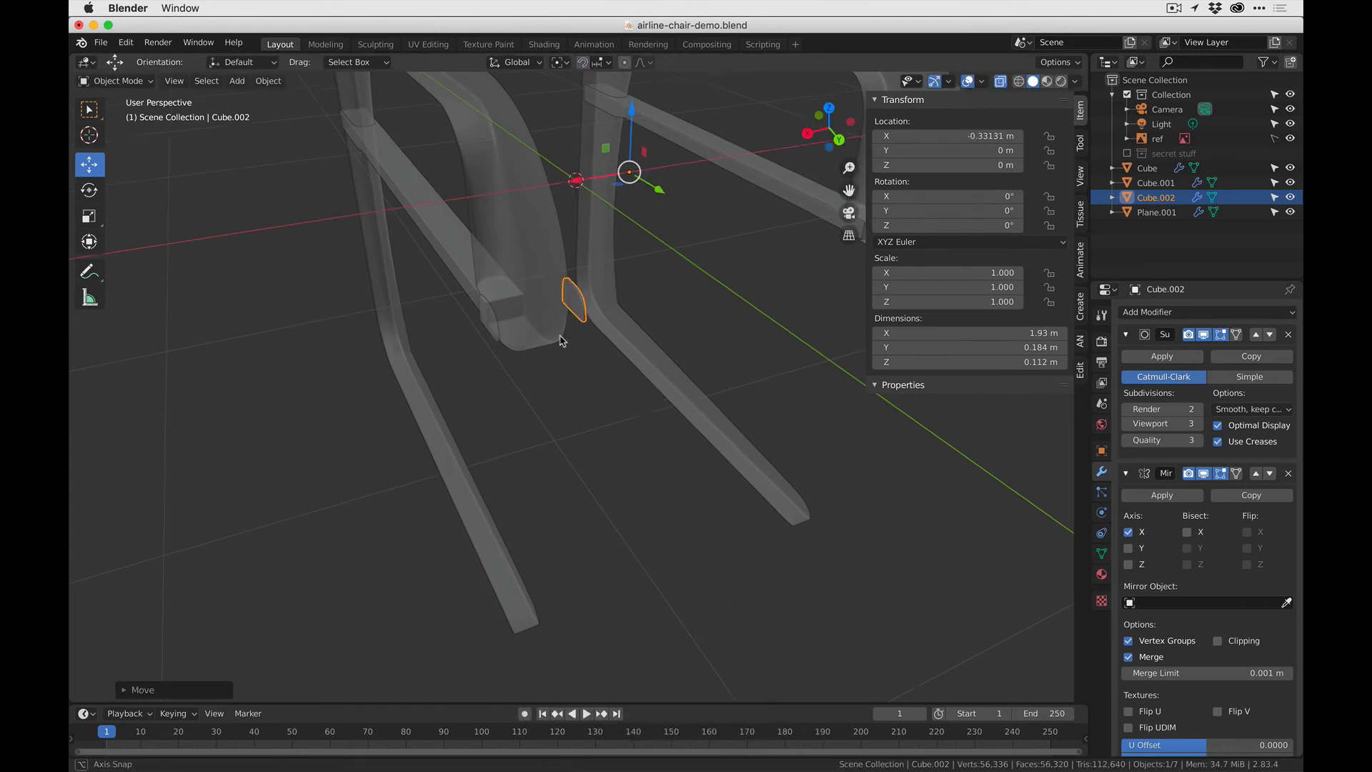
- Move the plate copy closer to the frame's inner face, to about -0.173 m in X, and turn off X-ray
{"action": "middle_click_drag", "start_coordinate": [504, 321], "coordinate": [498, 317]}
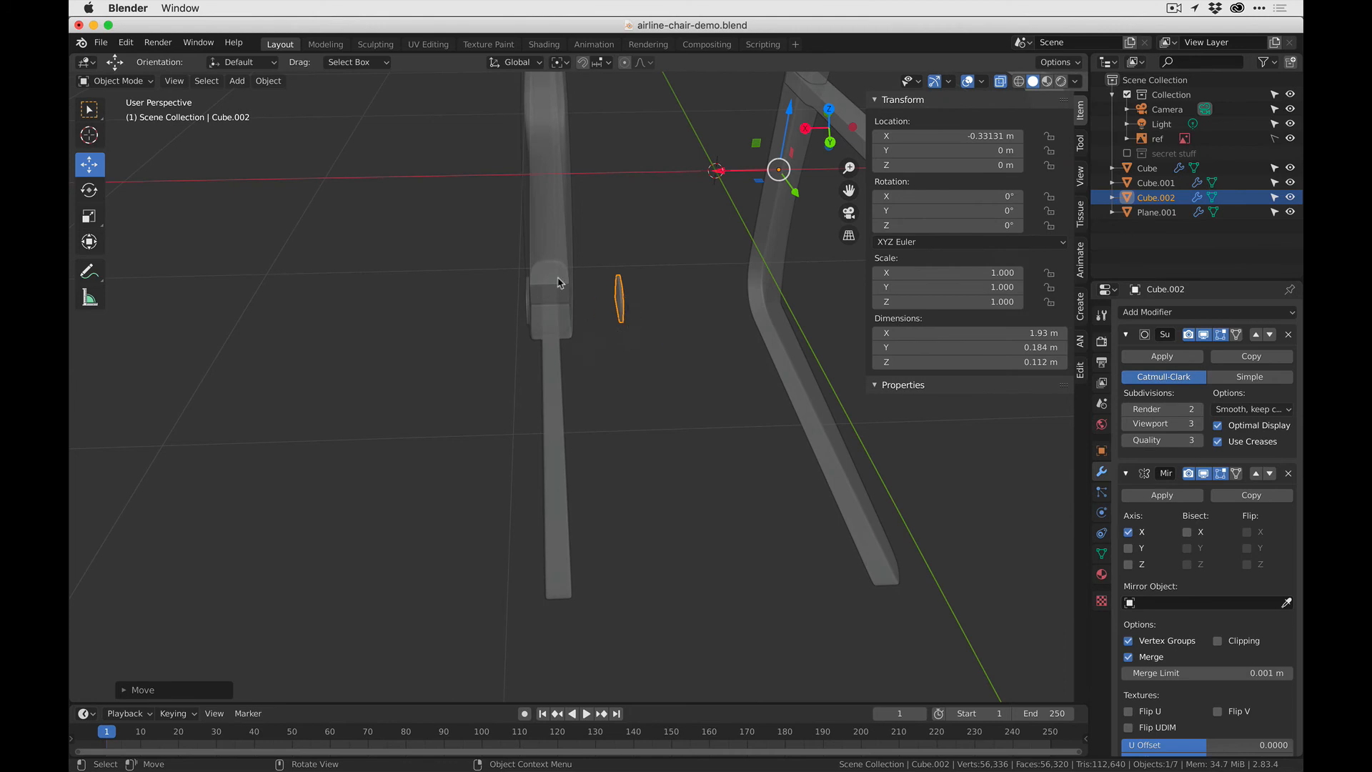
{"action": "mouse_move", "coordinate": [493, 313]}
{"action": "middle_mouse_down"}
{"action": "mouse_move", "coordinate": [548, 314]}
{"action": "mouse_move", "coordinate": [480, 299]}
{"action": "middle_mouse_up"}
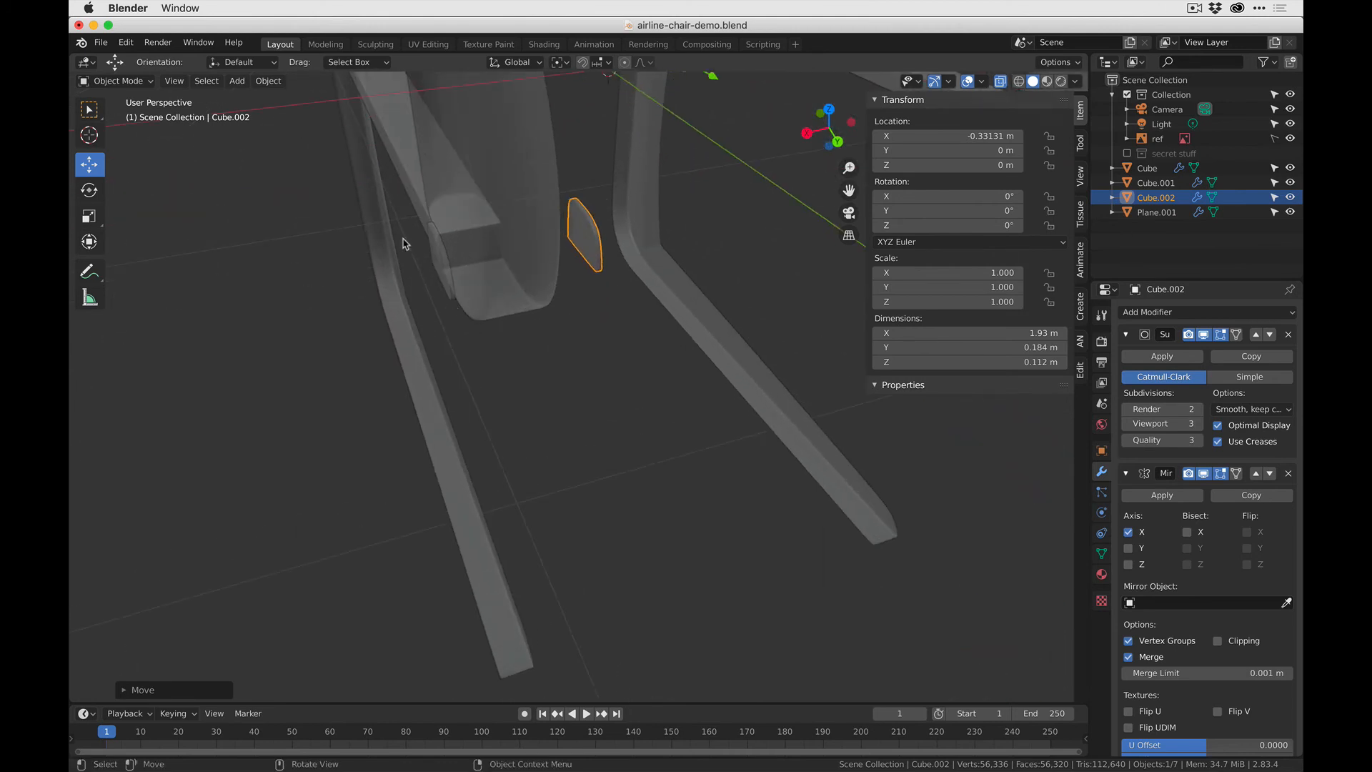
{"action": "middle_click_drag", "start_coordinate": [645, 212], "coordinate": [751, 223], "text": "shift"}
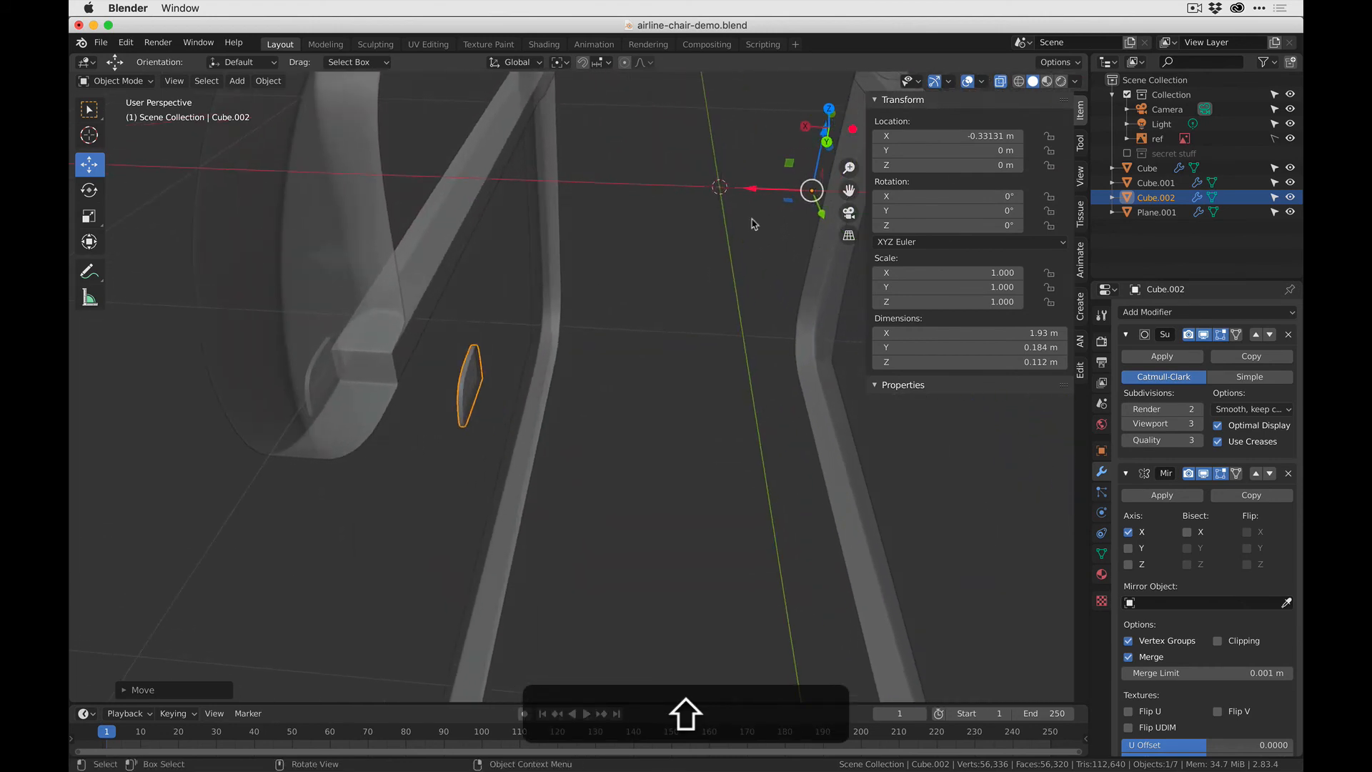
{"action": "left_click_drag", "start_coordinate": [751, 191], "coordinate": [672, 210]}
{"action": "scroll", "coordinate": [386, 375], "scroll_direction": "up", "scroll_amount": 4}
{"action": "middle_click_drag", "start_coordinate": [298, 372], "coordinate": [372, 282]}
{"action": "left_click", "coordinate": [1002, 85]}
- Fine-tune the plate copy along X to about -0.156 m so it meets the frame's inner face
{"action": "middle_click_drag", "start_coordinate": [393, 465], "coordinate": [545, 362], "text": "shift"}
{"action": "middle_click_drag", "start_coordinate": [437, 411], "coordinate": [554, 524]}
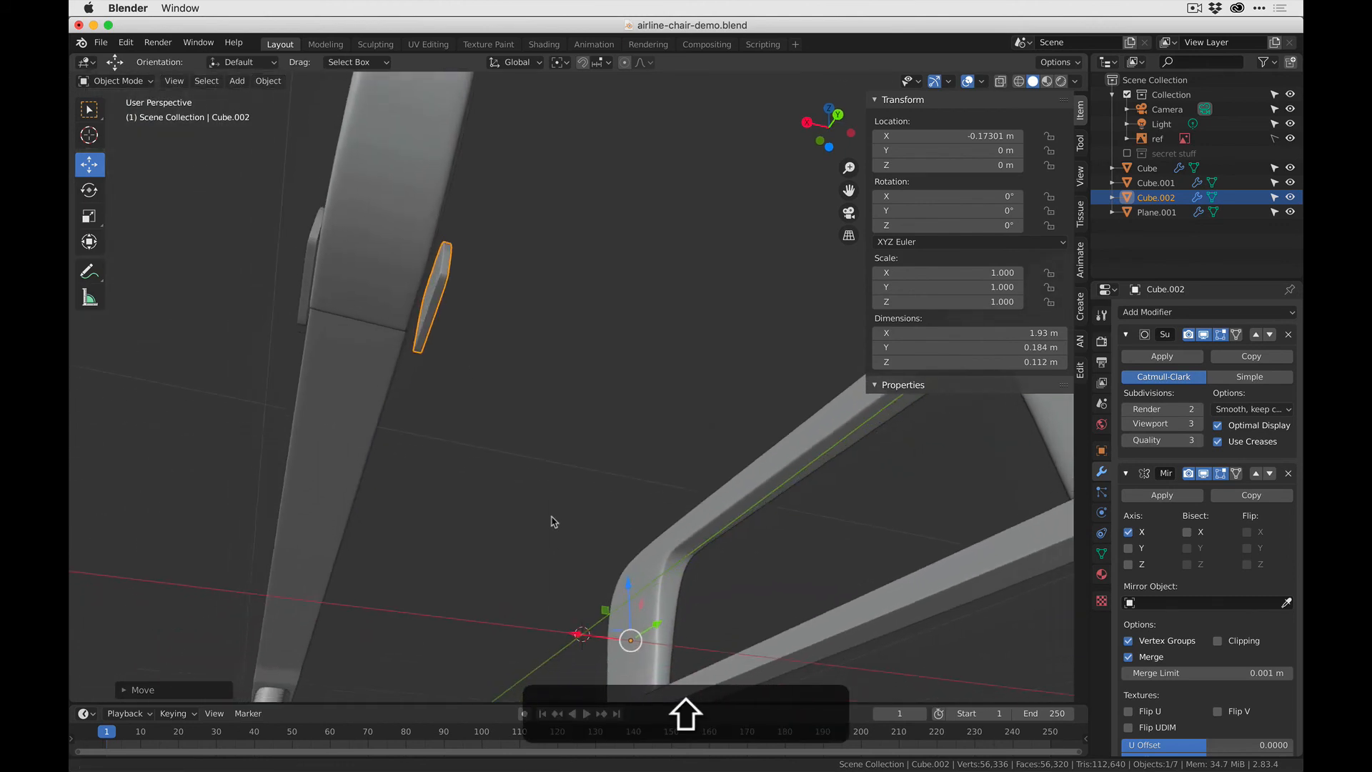
{"action": "left_click_drag", "start_coordinate": [579, 635], "coordinate": [568, 629]}
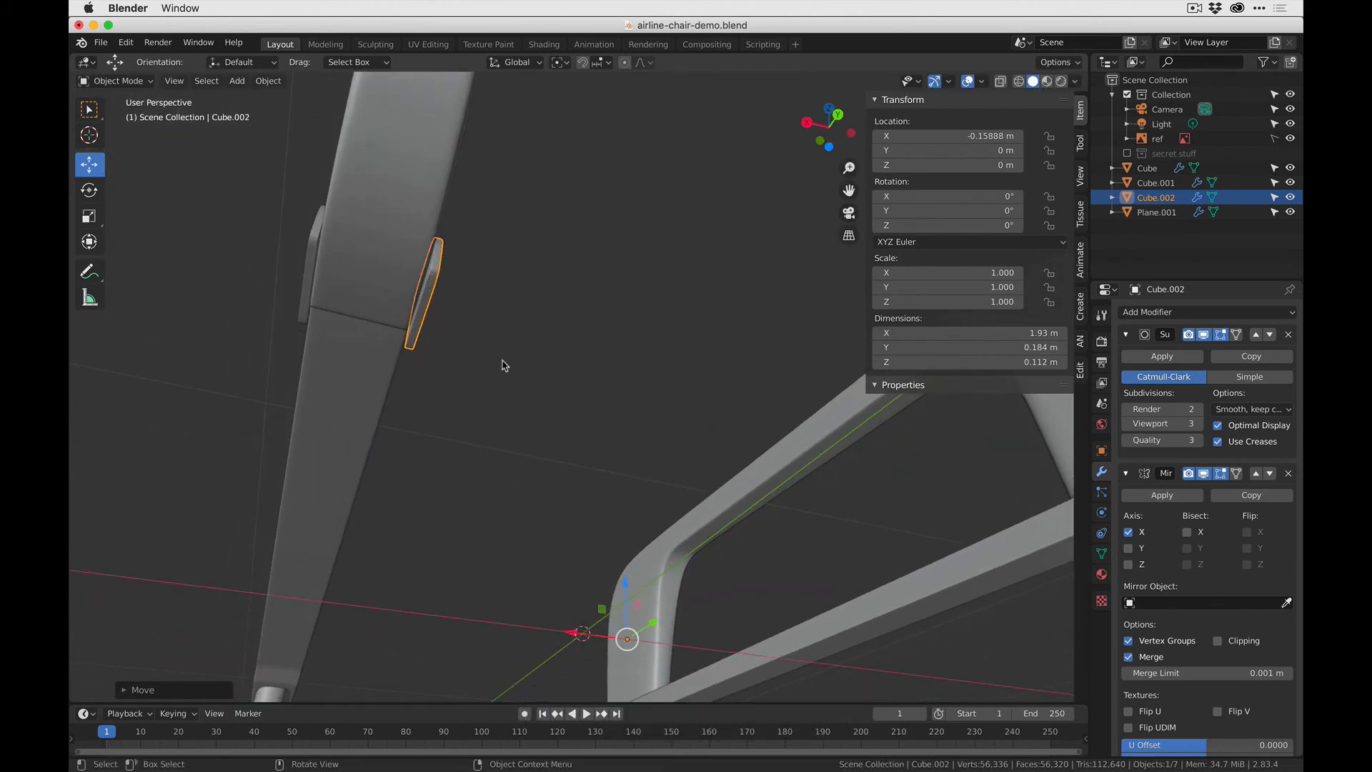
{"action": "key", "text": "g"}
{"action": "key", "text": "x"}
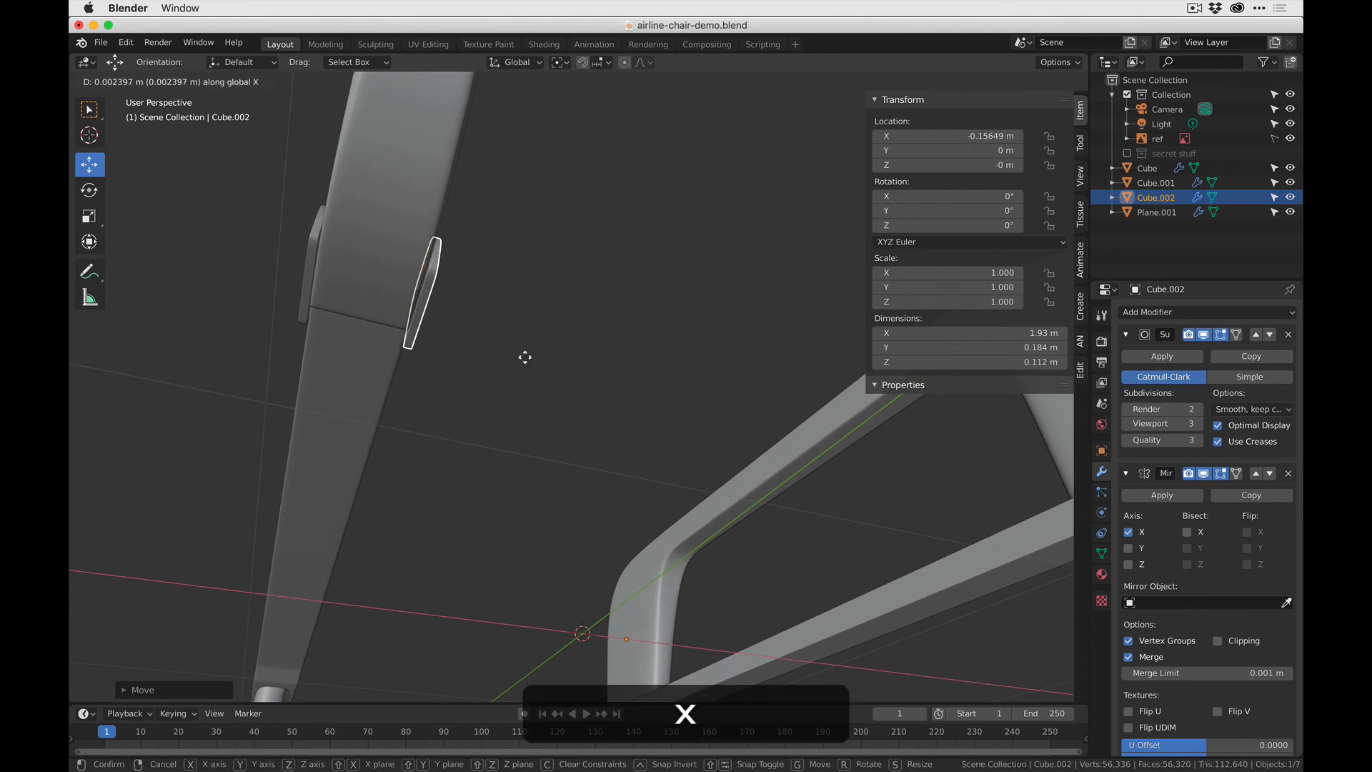
{"action": "left_click", "coordinate": [525, 360]}
- Turn on the origins-only transform option and snap the plate copy's origin to the world origin
{"action": "middle_click_drag", "start_coordinate": [581, 435], "coordinate": [547, 357], "text": "shift"}
{"action": "middle_click_drag", "start_coordinate": [577, 474], "coordinate": [543, 321]}
{"action": "left_click", "coordinate": [1057, 62]}
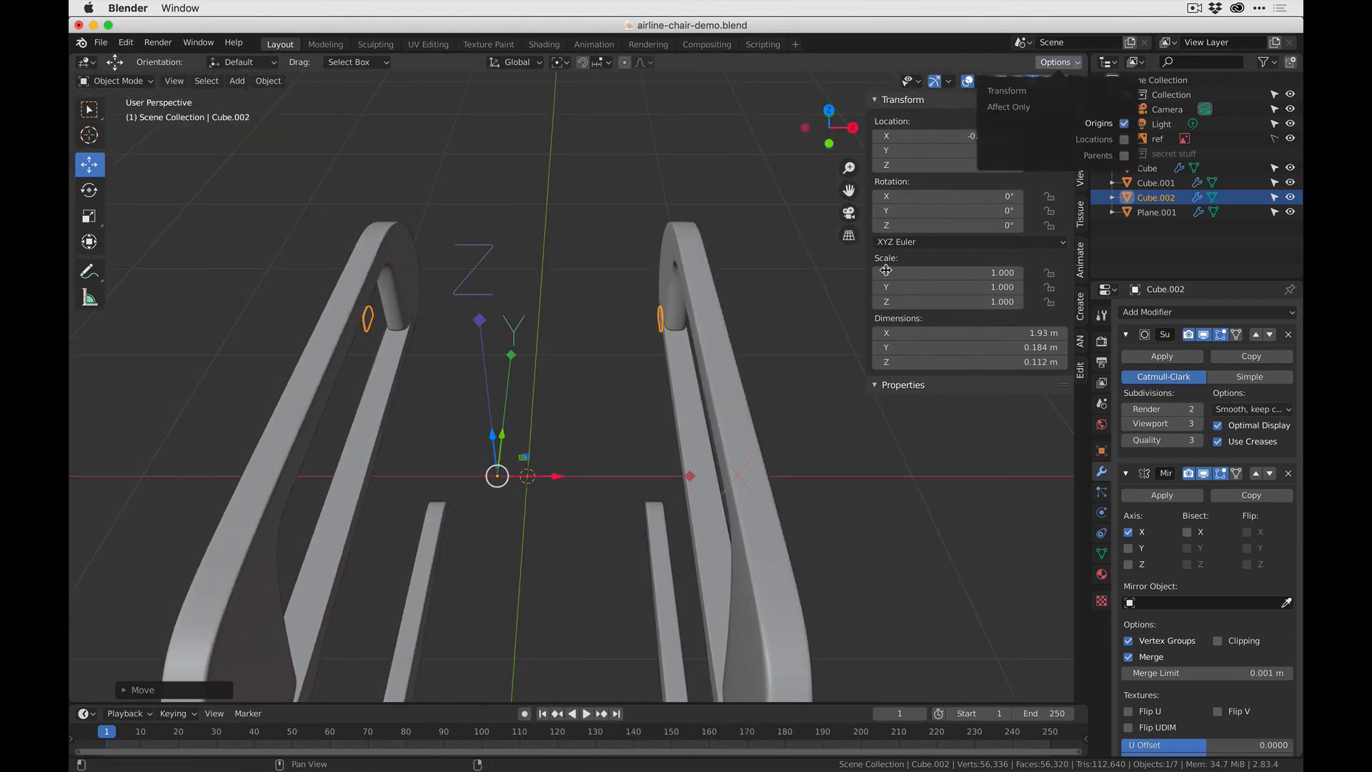
{"action": "left_click_drag", "start_coordinate": [498, 476], "coordinate": [535, 481]}
{"action": "scroll", "coordinate": [745, 336], "scroll_direction": "down", "scroll_amount": 3}
{"action": "middle_click_drag", "start_coordinate": [747, 367], "coordinate": [646, 408]}
- Examine the inner plates on both side frames, briefly in Edit Mode and back in Object Mode with nothing selected
{"action": "key", "text": "Tab"}
{"action": "left_click", "coordinate": [557, 308]}
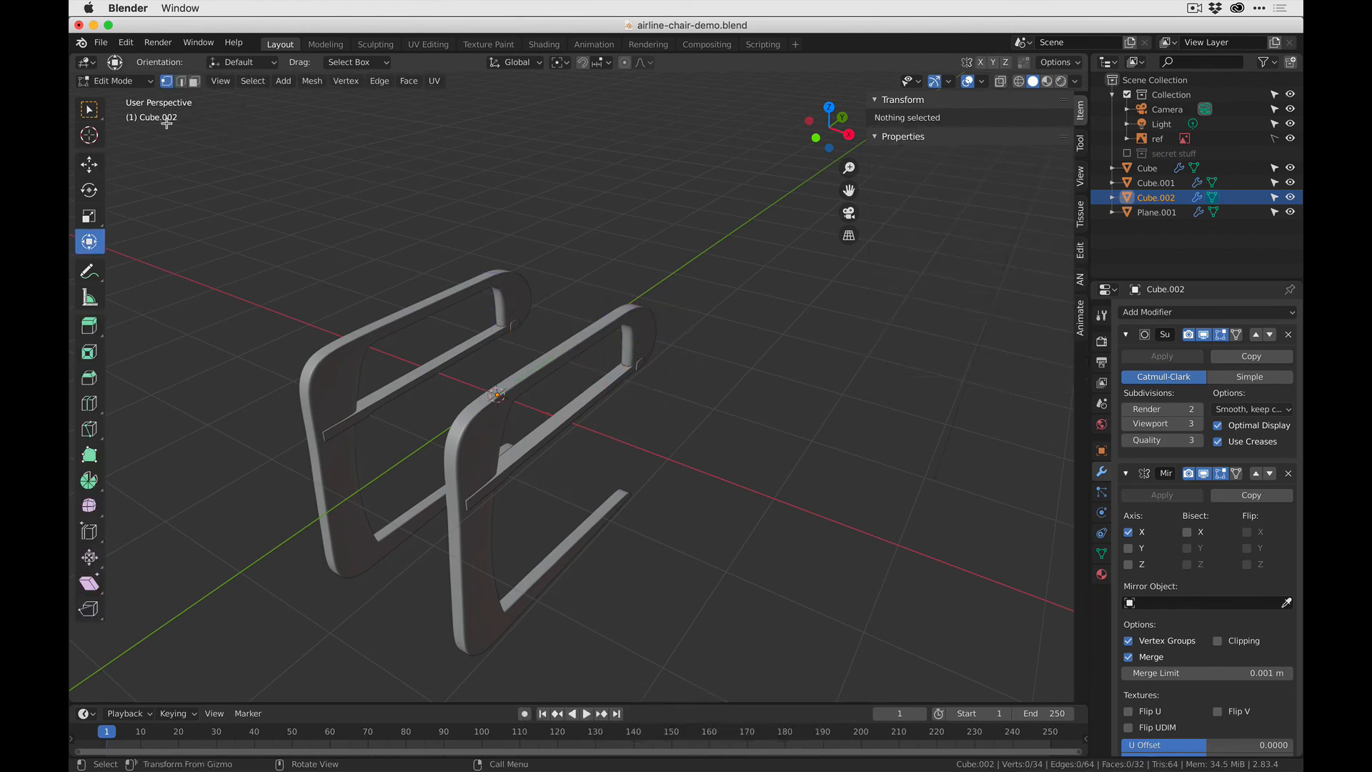
{"action": "key", "text": "w"}
{"action": "scroll", "coordinate": [497, 325], "scroll_direction": "up", "scroll_amount": 5}
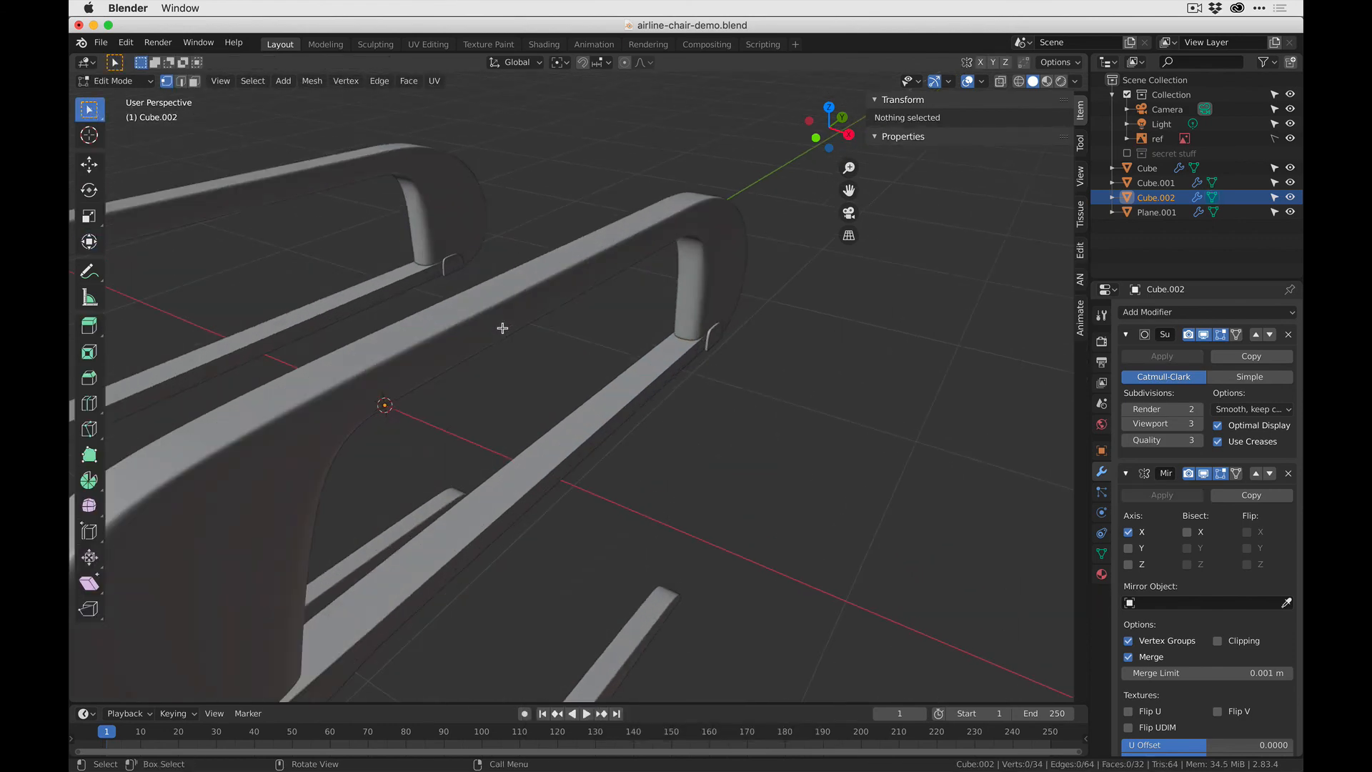
{"action": "middle_click_drag", "start_coordinate": [499, 324], "coordinate": [582, 328]}
{"action": "key", "text": "Tab"}
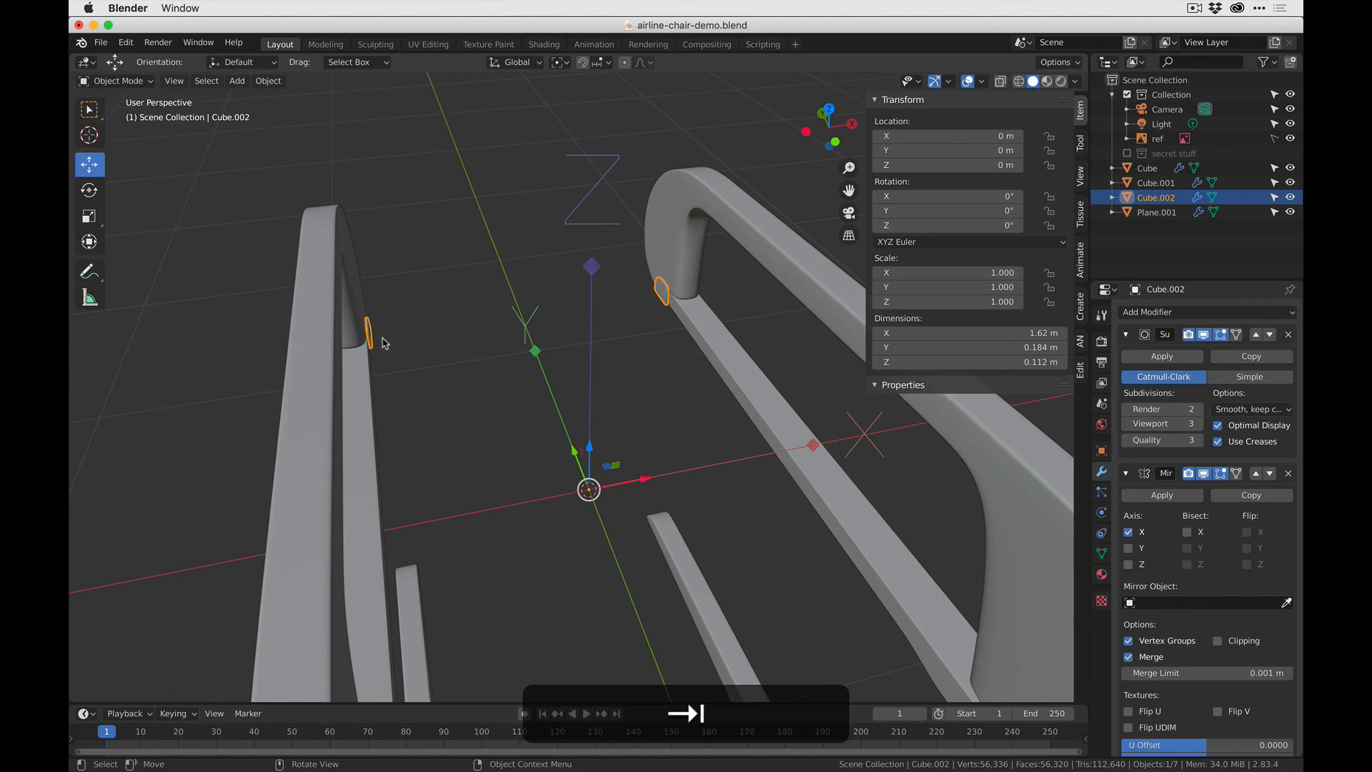
{"action": "left_click", "coordinate": [386, 345]}
{"action": "middle_click_drag", "start_coordinate": [386, 346], "coordinate": [409, 349]}
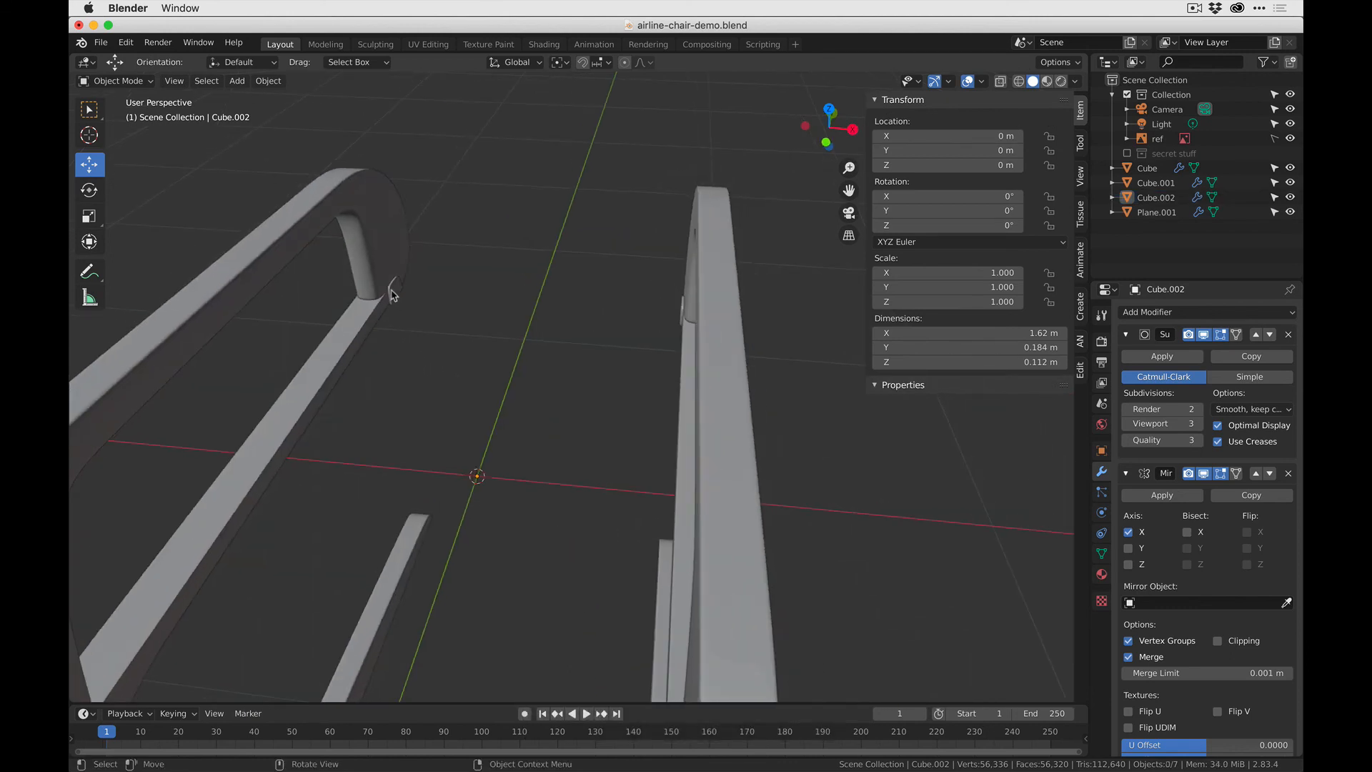
- Save the chair file
{"action": "scroll", "coordinate": [405, 344], "scroll_direction": "down", "scroll_amount": 5}
{"action": "middle_click_drag", "start_coordinate": [615, 440], "coordinate": [529, 217]}
{"action": "key", "text": "super+s"}
- Add a new cube mesh at the world origin, between the two side frames
{"action": "middle_click_drag", "start_coordinate": [543, 309], "coordinate": [551, 350]}
{"action": "scroll", "coordinate": [569, 403], "scroll_direction": "up", "scroll_amount": 5}
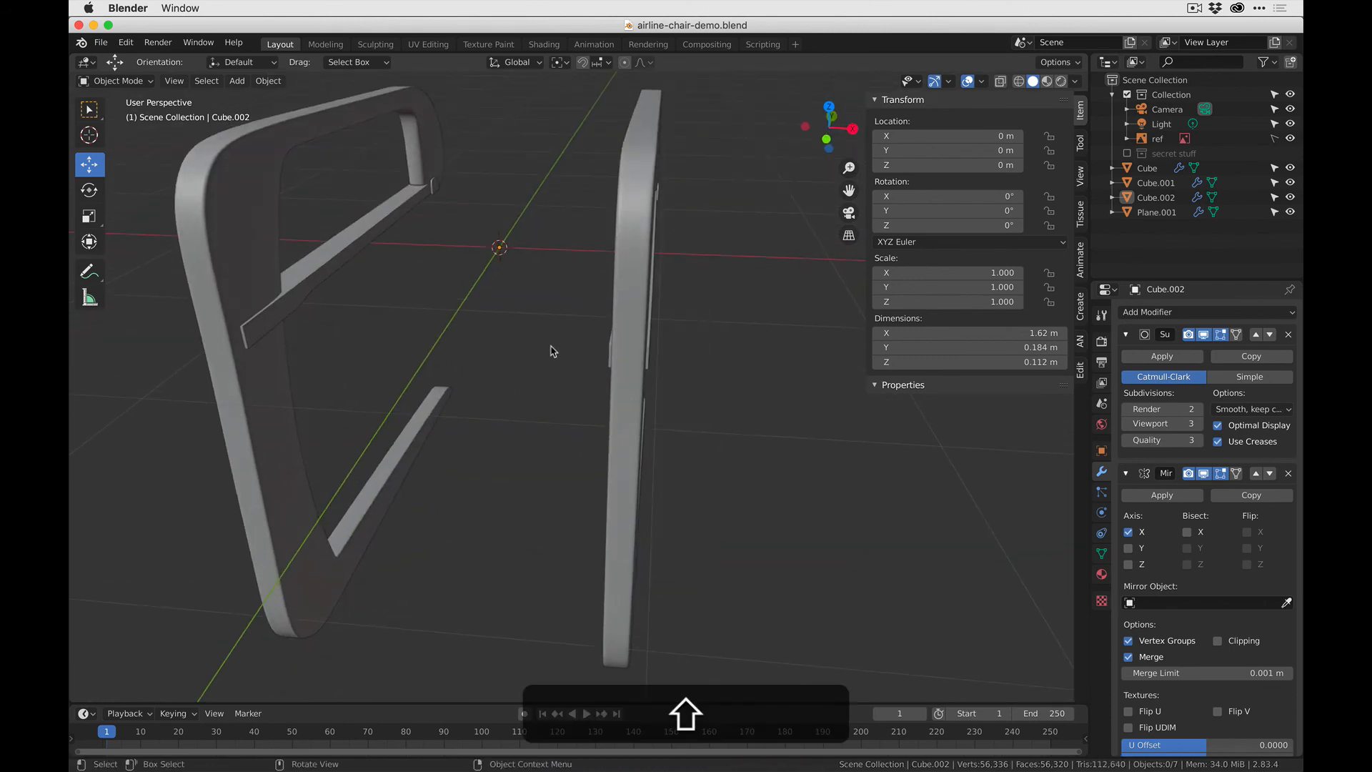
{"action": "key", "text": "shift+a"}
{"action": "mouse_move", "coordinate": [555, 348]}
{"action": "left_click", "coordinate": [647, 364]}
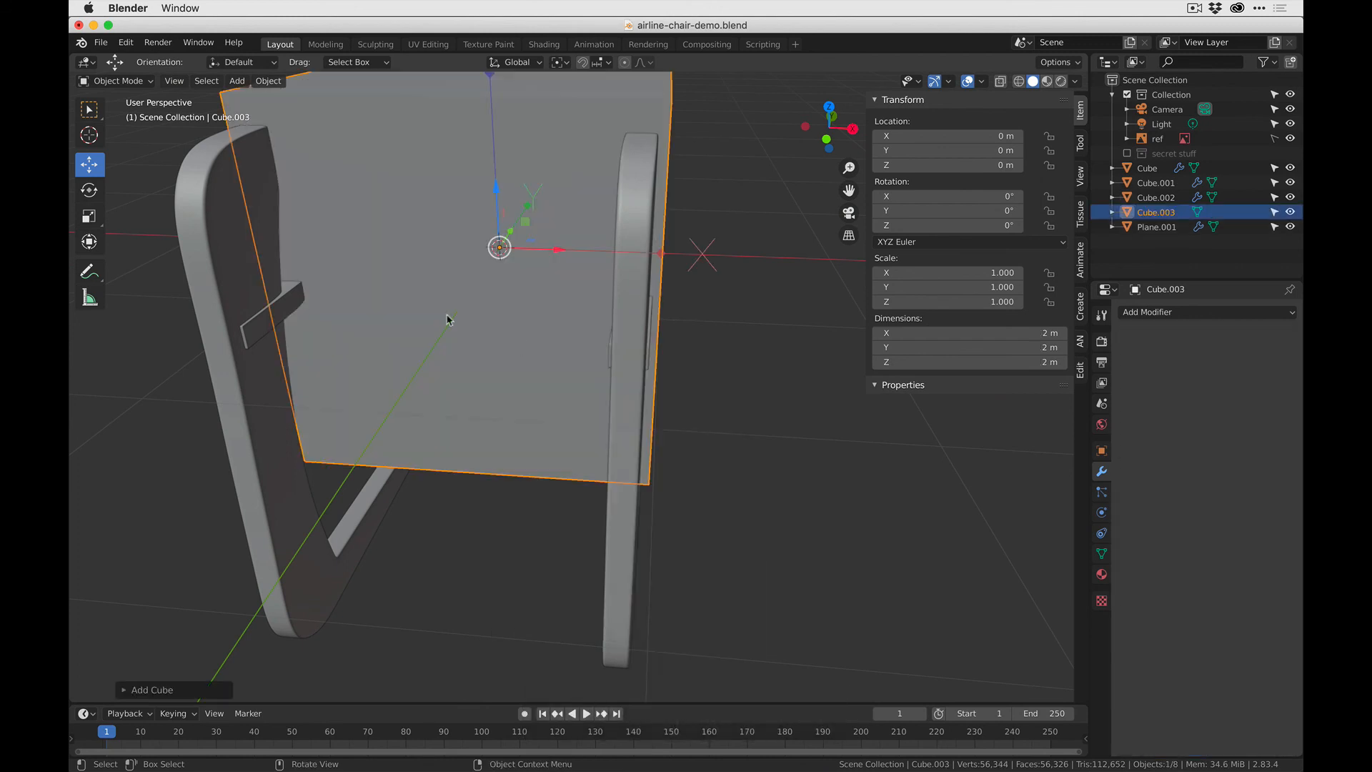
- Try to scale the new cube, cancel the scaling and turn off the origins-only transform option
{"action": "scroll", "coordinate": [448, 322], "scroll_direction": "down", "scroll_amount": 4}
{"action": "middle_click_drag", "start_coordinate": [451, 321], "coordinate": [704, 342]}
{"action": "key", "text": "s"}
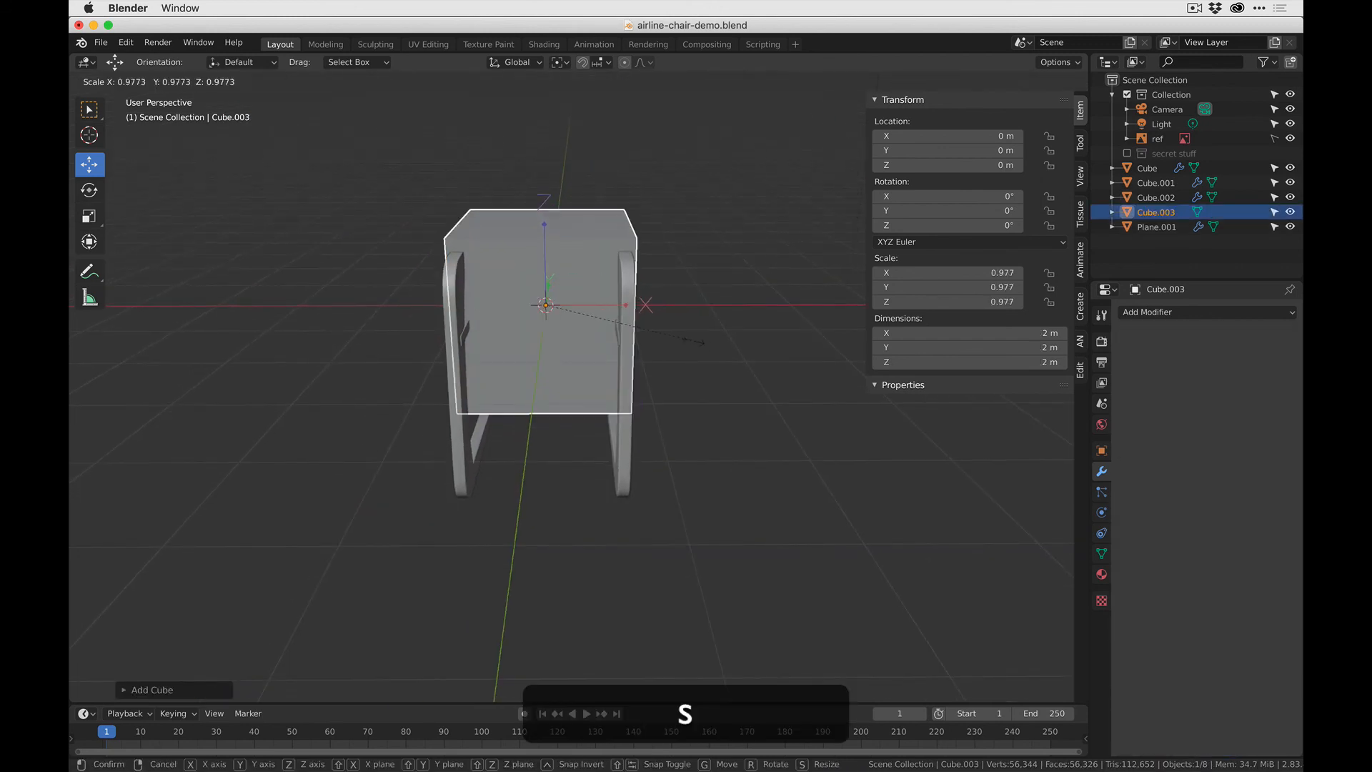
{"action": "left_click", "coordinate": [1060, 62]}
{"action": "left_click", "coordinate": [1126, 124]}
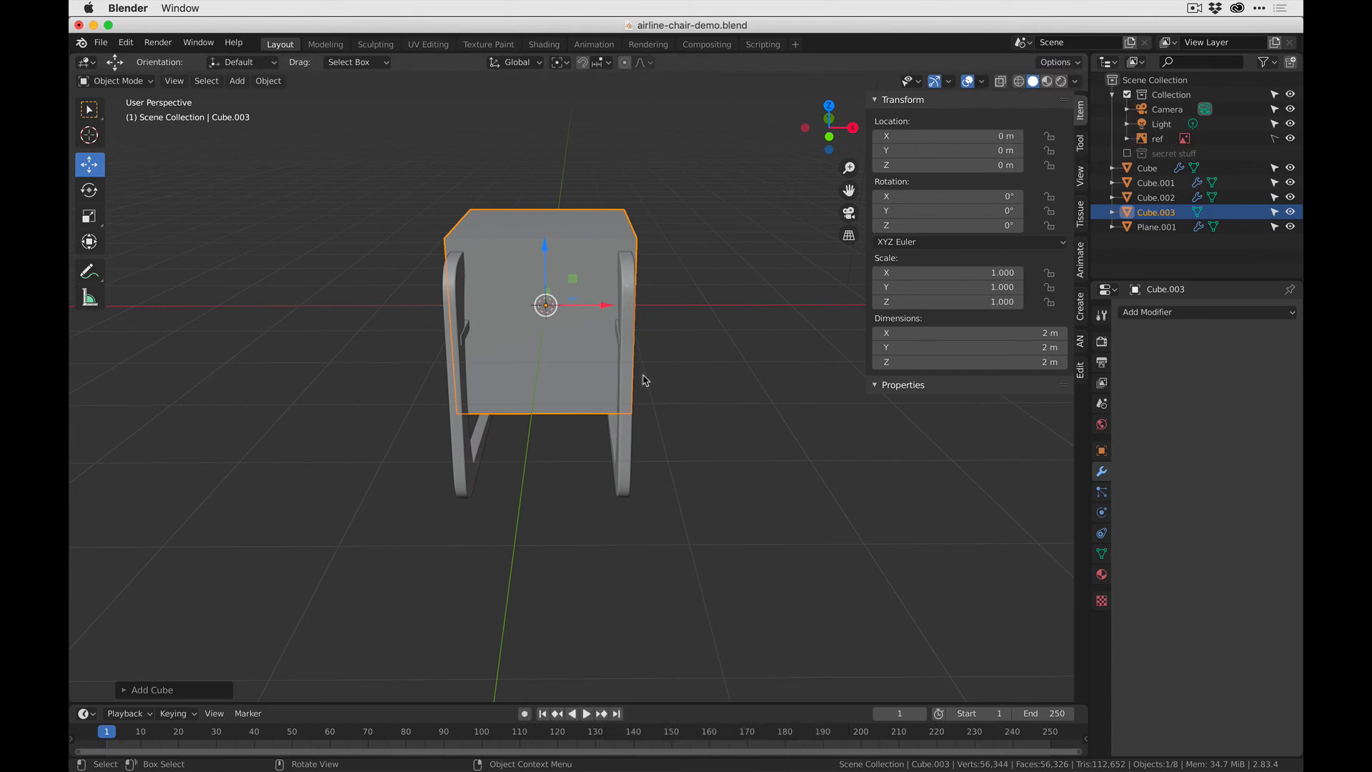